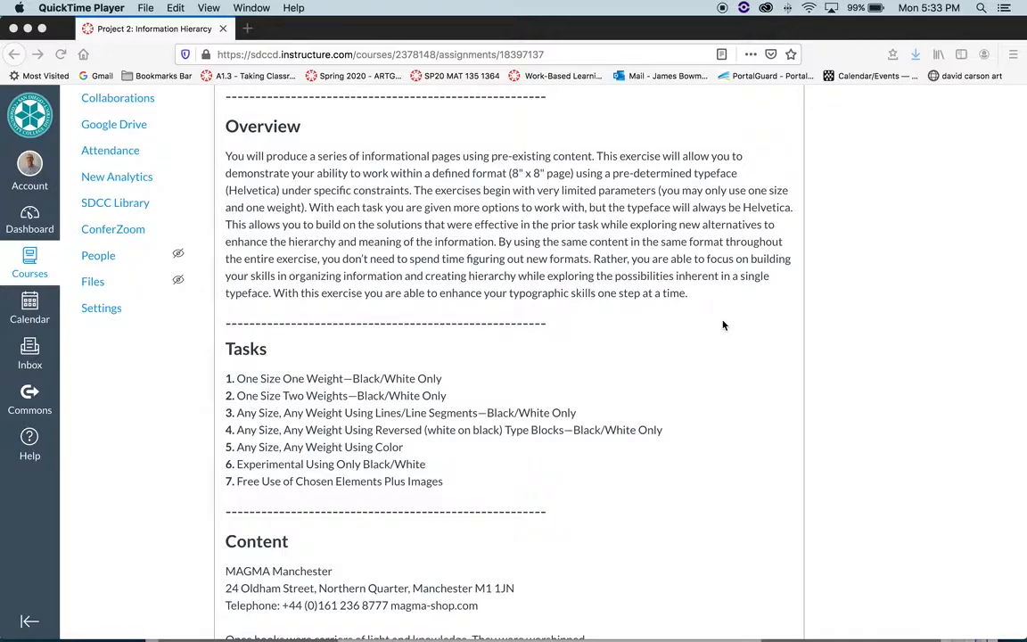
Review the Project 2 assignment's overview, task list, MAGMA Manchester content and process requirements.
{"action": "scroll", "coordinate": [723, 326], "scroll_direction": "down", "scroll_amount": 2}
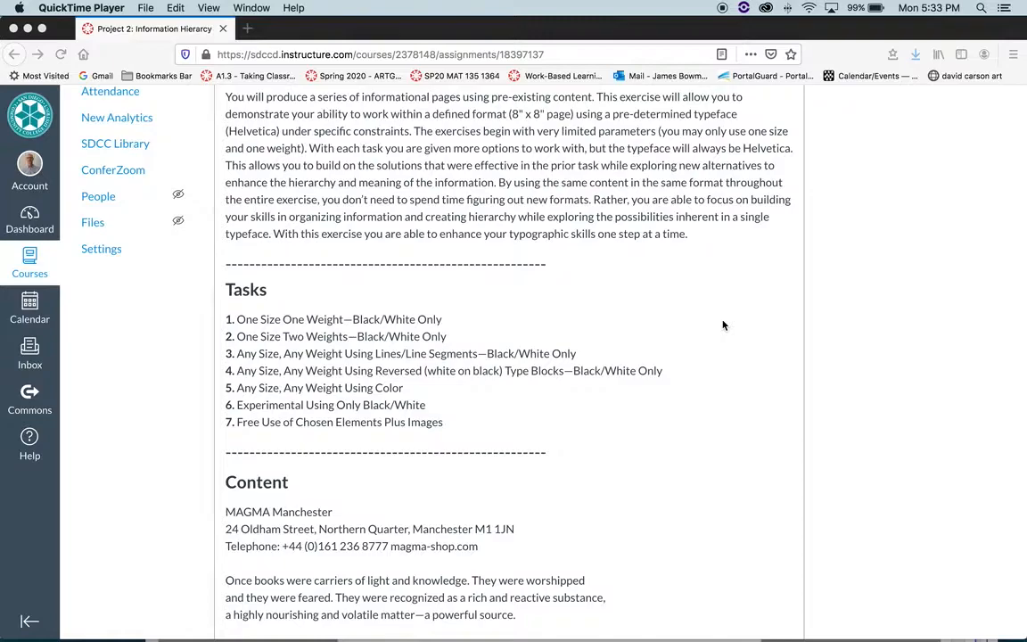
{"action": "scroll", "coordinate": [723, 326], "scroll_direction": "down", "scroll_amount": 1}
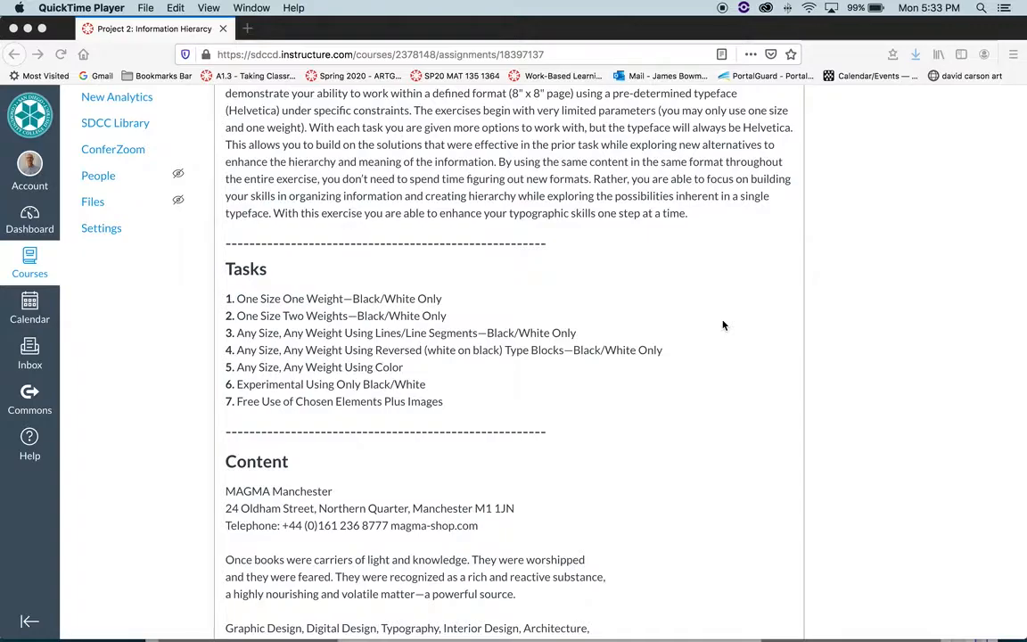
{"action": "scroll", "coordinate": [454, 230], "scroll_direction": "up", "scroll_amount": 10}
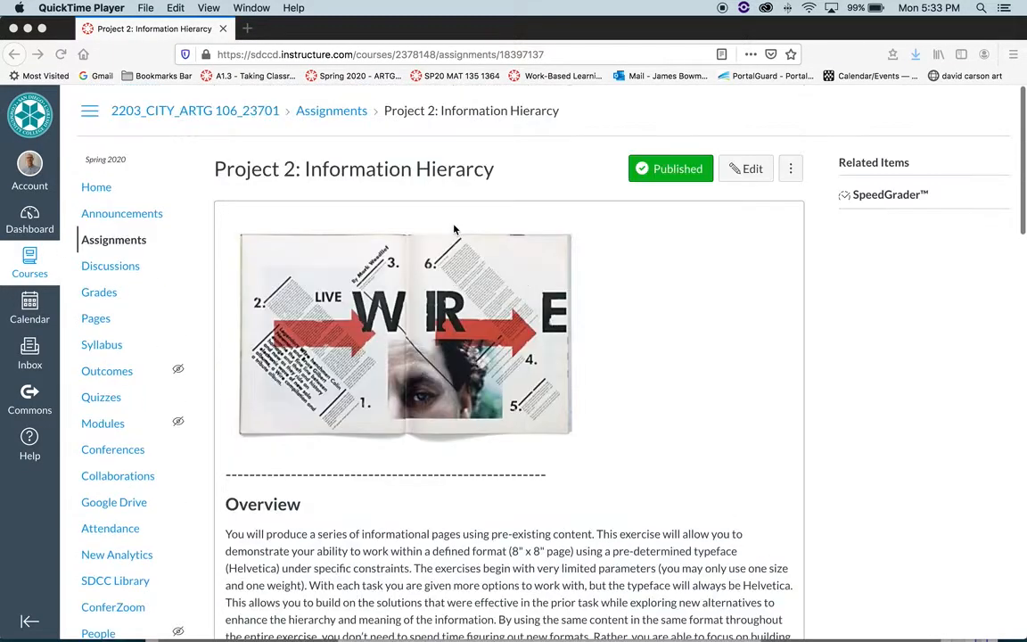
{"action": "scroll", "coordinate": [341, 323], "scroll_direction": "down", "scroll_amount": 5}
{"action": "scroll", "coordinate": [380, 362], "scroll_direction": "down", "scroll_amount": 6}
{"action": "scroll", "coordinate": [380, 362], "scroll_direction": "up", "scroll_amount": 2}
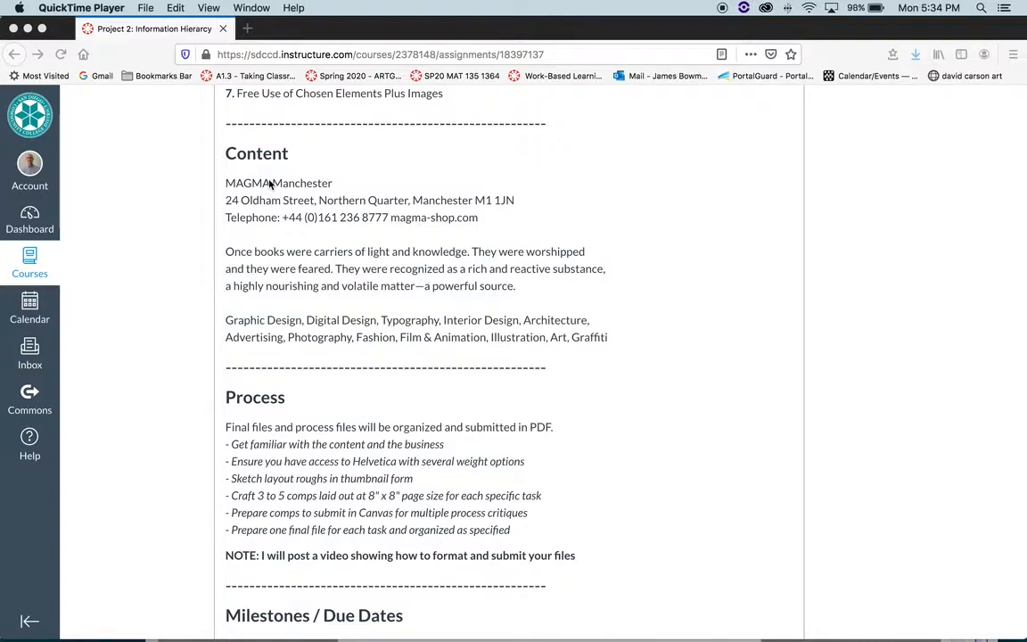
{"action": "left_click", "coordinate": [224, 184]}
{"action": "left_click_drag", "start_coordinate": [225, 184], "coordinate": [617, 340]}
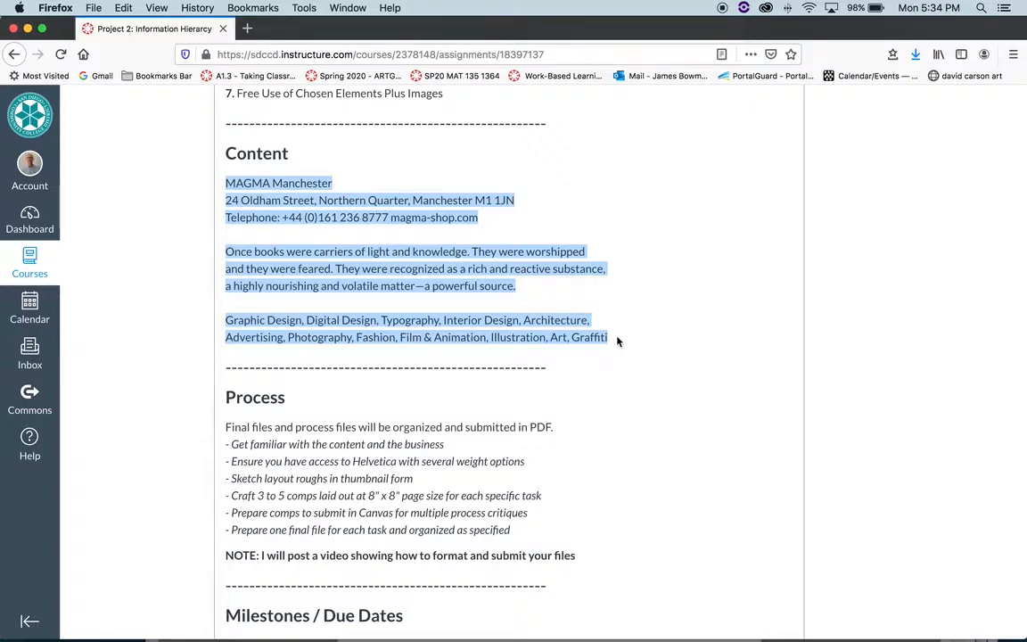
{"action": "left_click", "coordinate": [339, 198]}
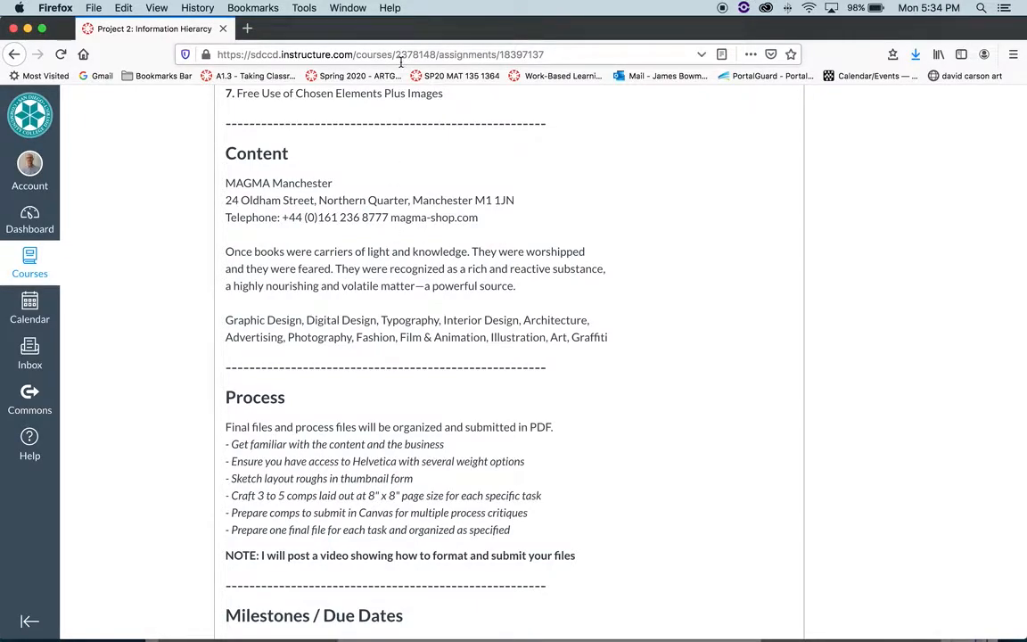
Switch to InDesign and create a 5-page document measuring 8 x 8 in, with non-facing pages, one column and 0 in margins.
{"action": "mouse_move", "coordinate": [554, 635]}
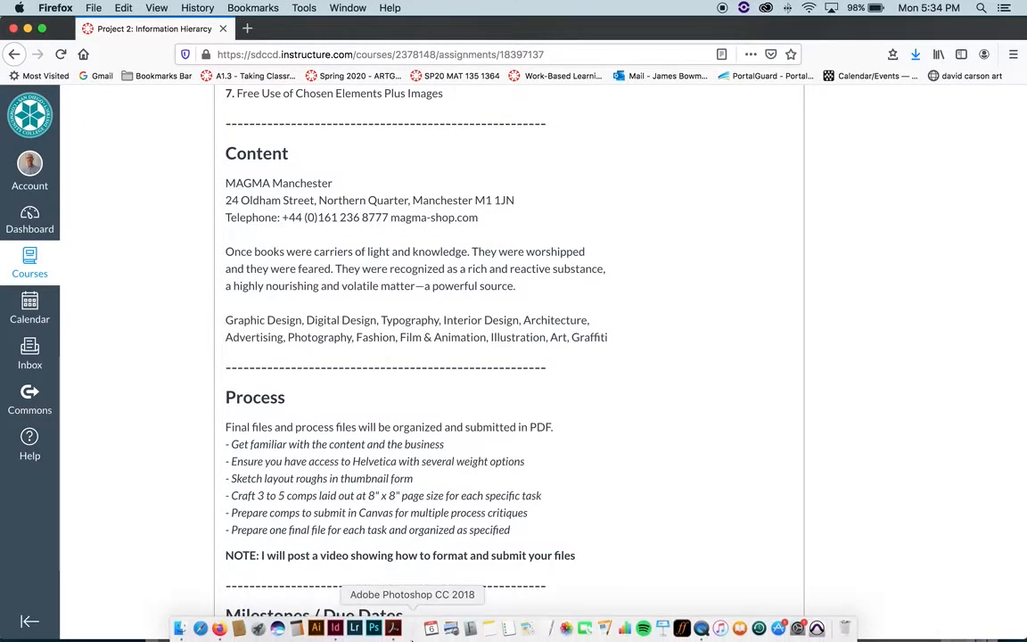
{"action": "left_click", "coordinate": [336, 629]}
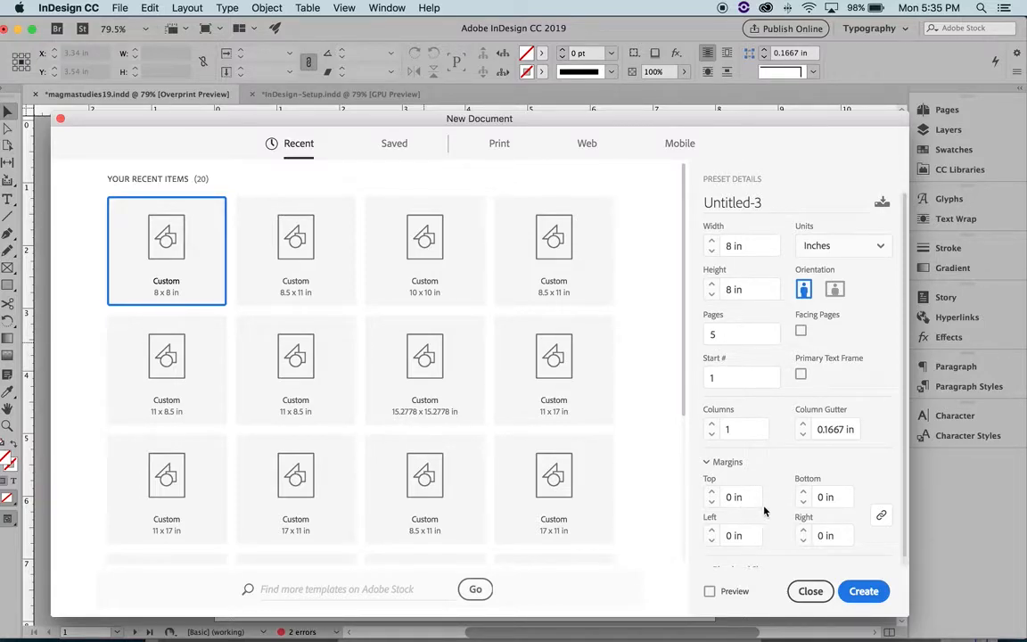
{"action": "left_click", "coordinate": [863, 592]}
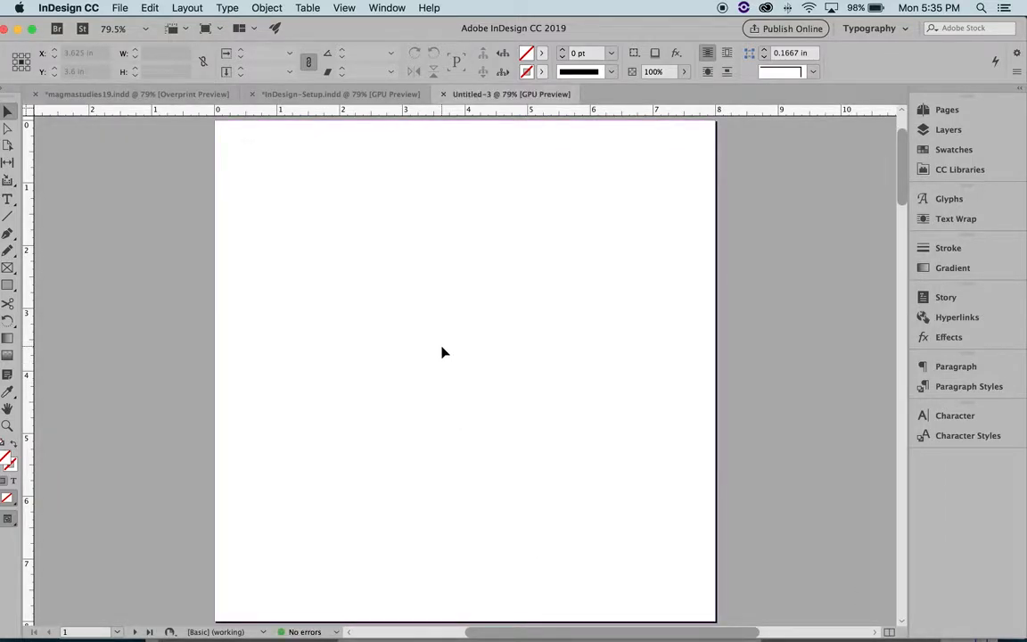
Show the document's page overview and open the A-Master page for editing.
{"action": "left_click", "coordinate": [949, 113]}
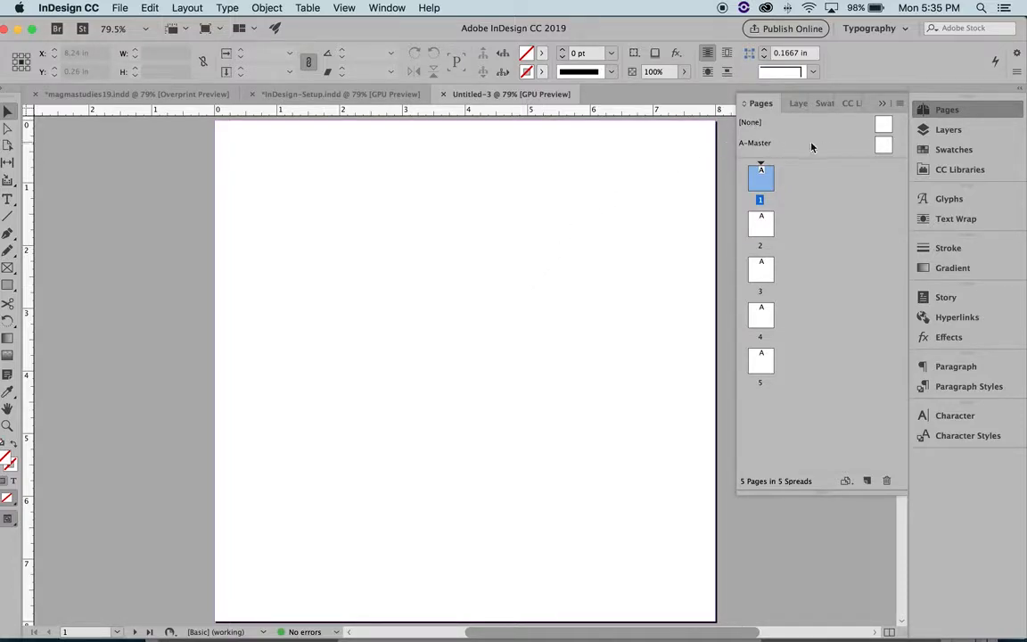
{"action": "left_click", "coordinate": [763, 146]}
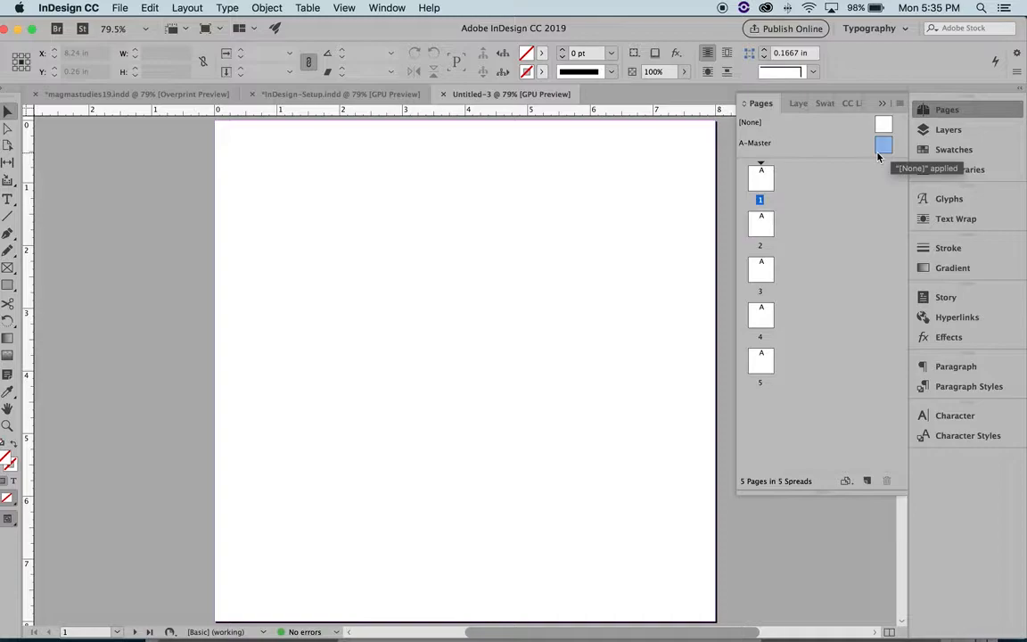
{"action": "left_click", "coordinate": [793, 140]}
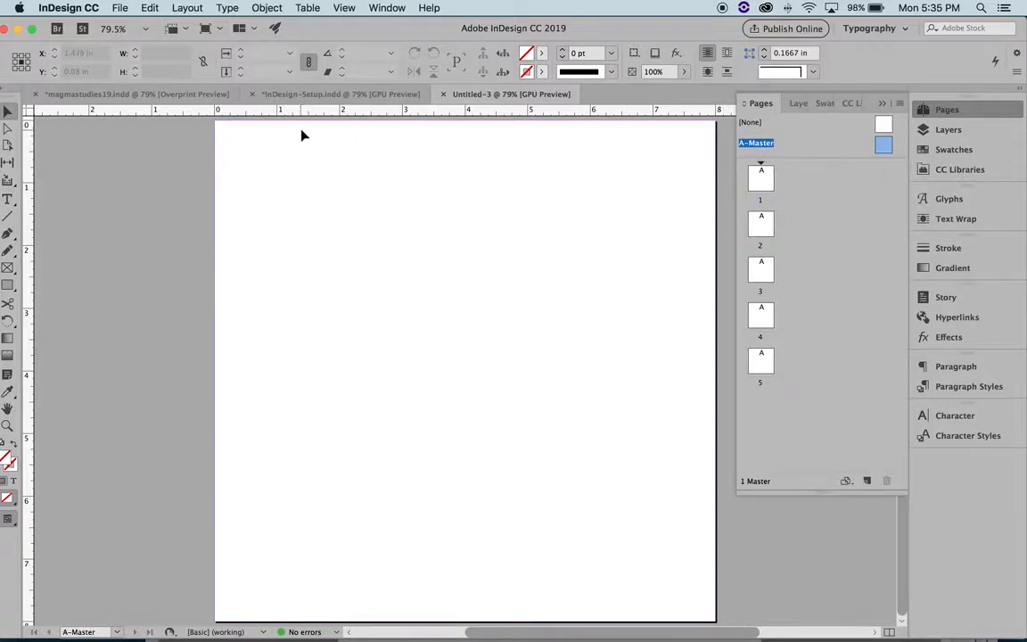
Create guides on A-Master with 4 rows and 4 columns, 0.1667 in gutters, fitted to the page.
{"action": "left_click", "coordinate": [191, 8]}
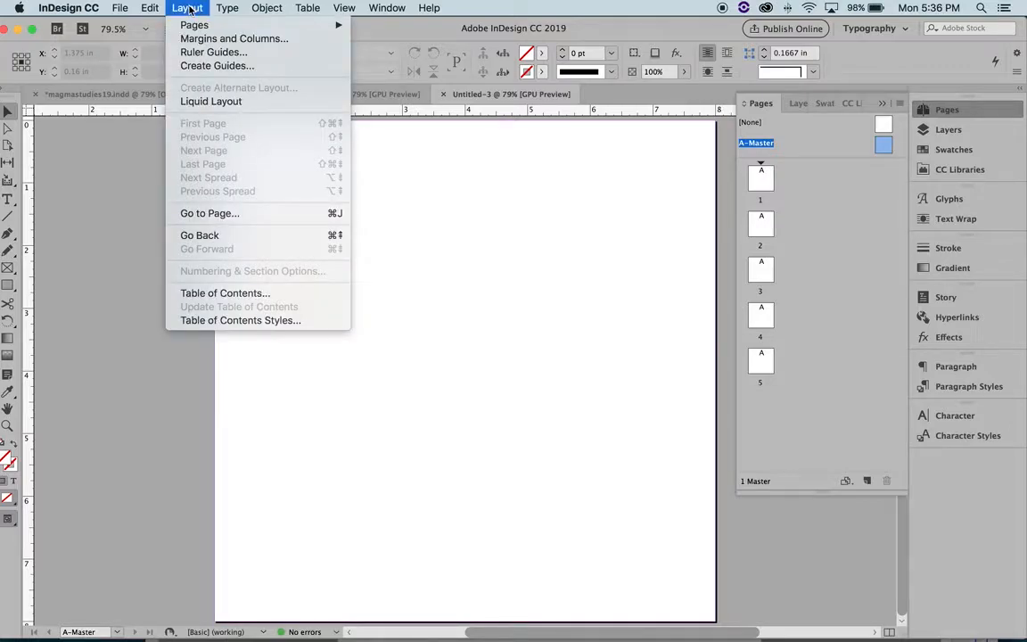
{"action": "left_click", "coordinate": [196, 75]}
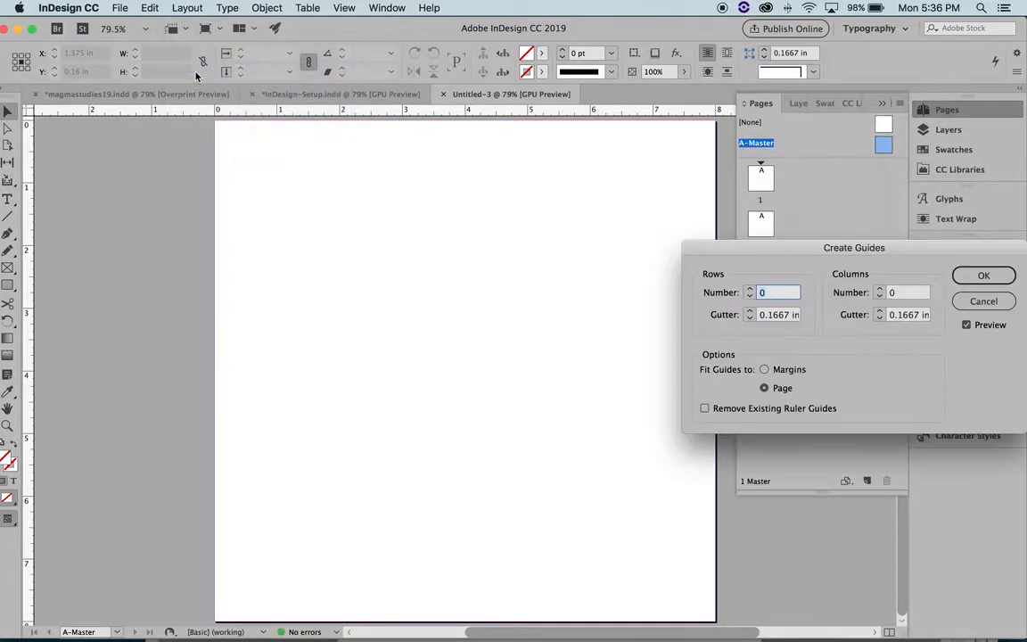
{"action": "left_click_drag", "start_coordinate": [786, 244], "coordinate": [742, 234]}
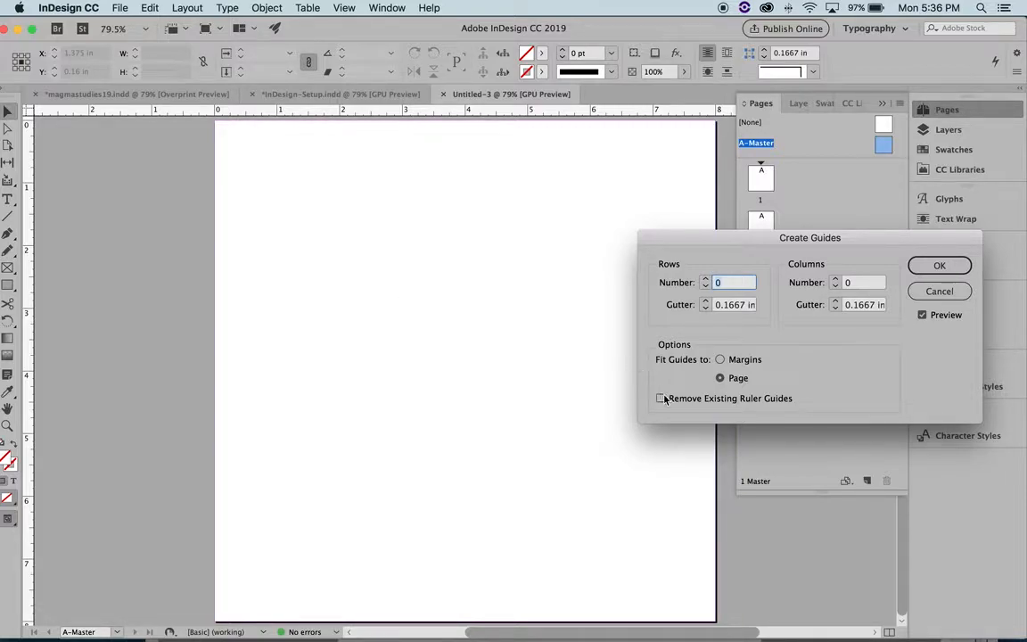
{"action": "left_click", "coordinate": [706, 280]}
{"action": "left_click", "coordinate": [705, 279]}
{"action": "left_click", "coordinate": [705, 279]}
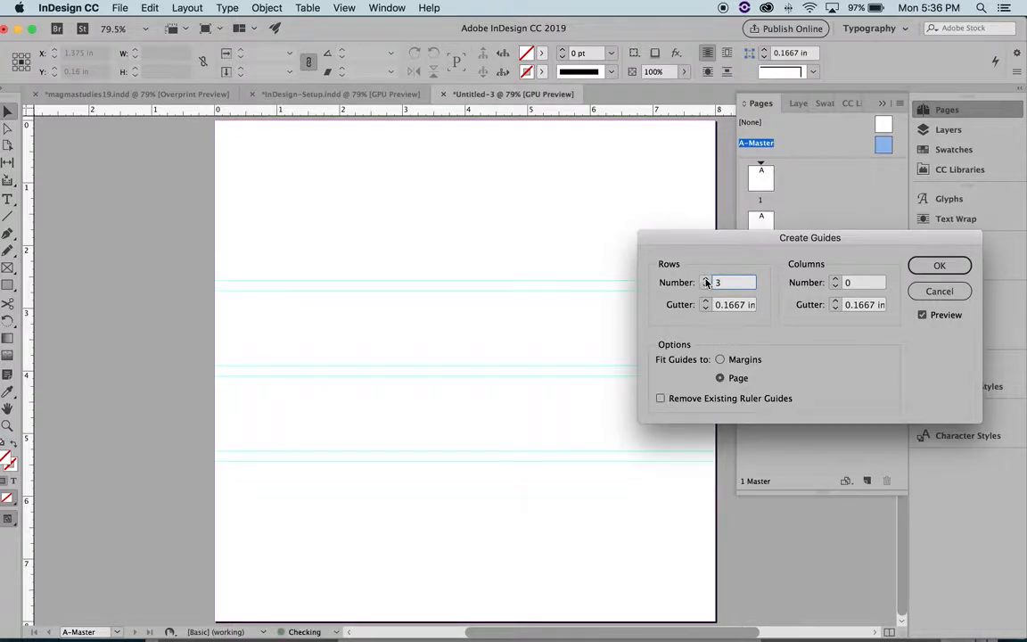
{"action": "left_click", "coordinate": [705, 279]}
{"action": "left_click", "coordinate": [835, 279]}
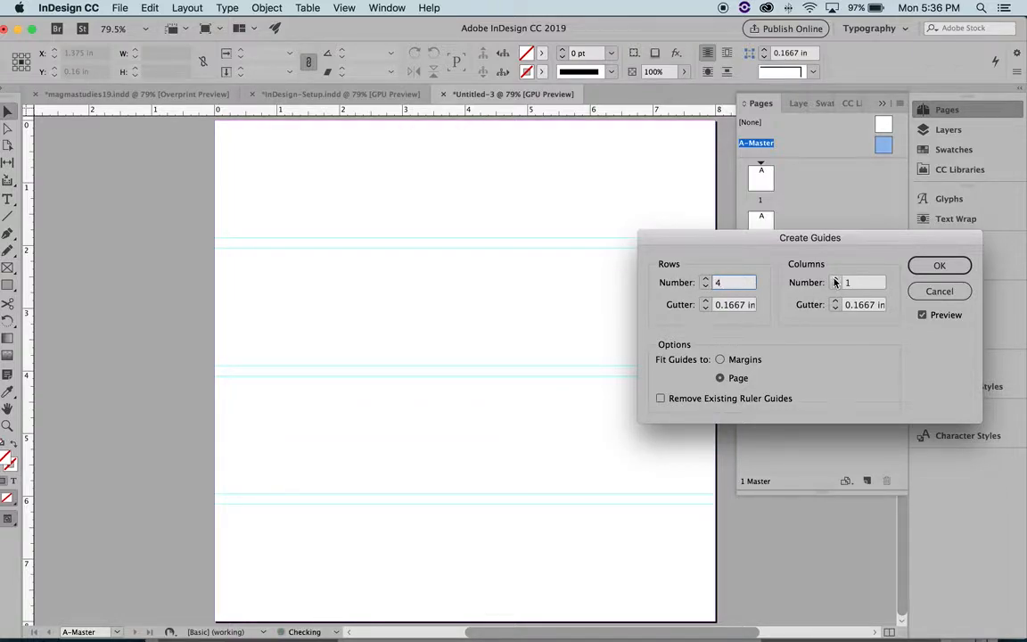
{"action": "left_click", "coordinate": [835, 279]}
{"action": "left_click", "coordinate": [835, 279]}
{"action": "left_click", "coordinate": [835, 279]}
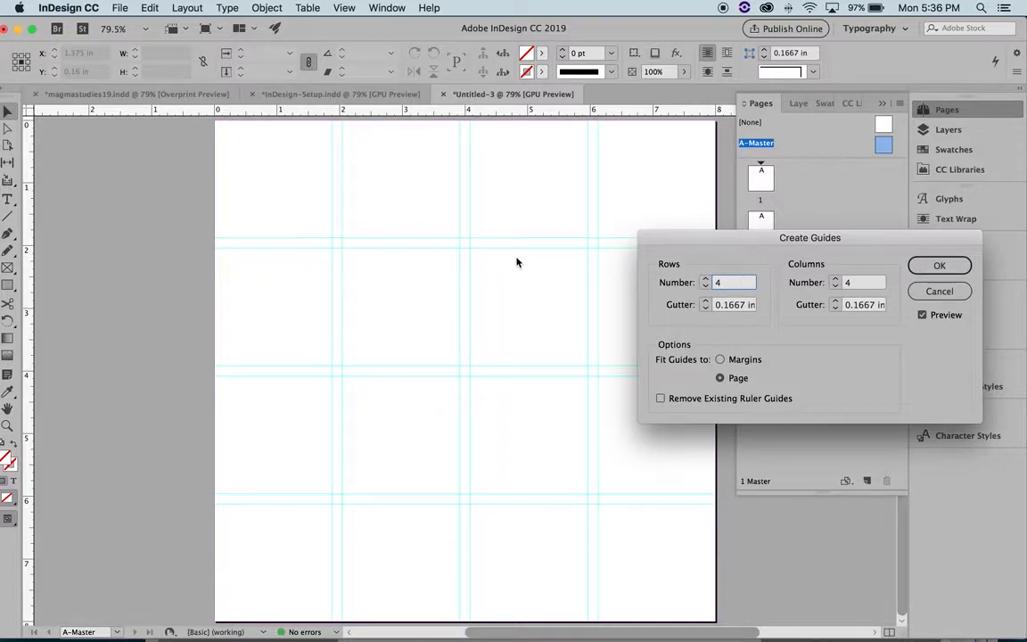
{"action": "key", "text": "F1"}
{"action": "key", "text": "F2"}
{"action": "left_click", "coordinate": [940, 266]}
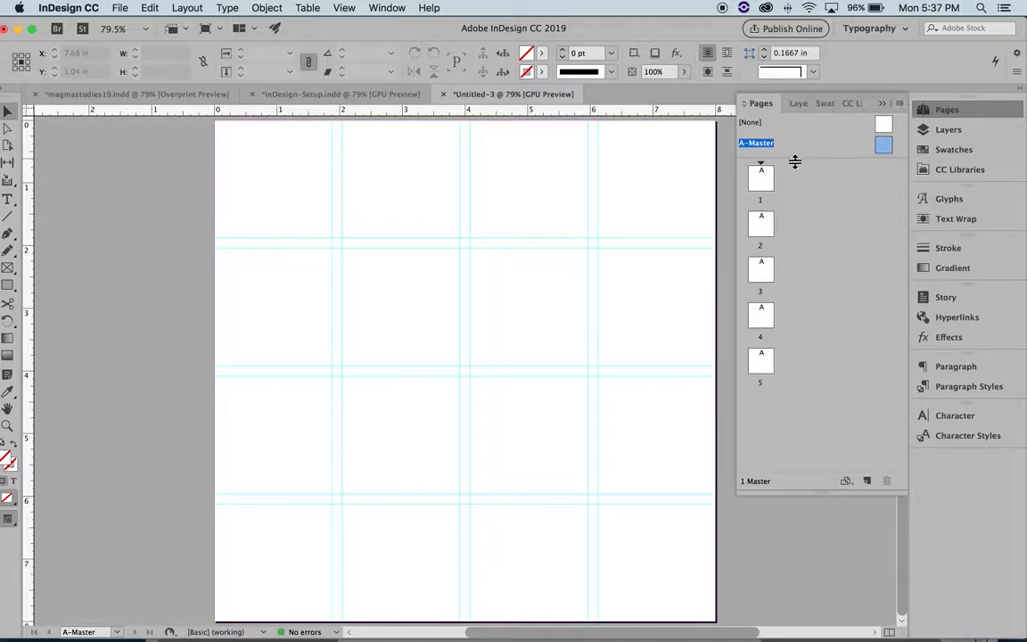
Go through document pages 1 to 5 to check for the A-Master guides.
{"action": "left_click", "coordinate": [760, 183]}
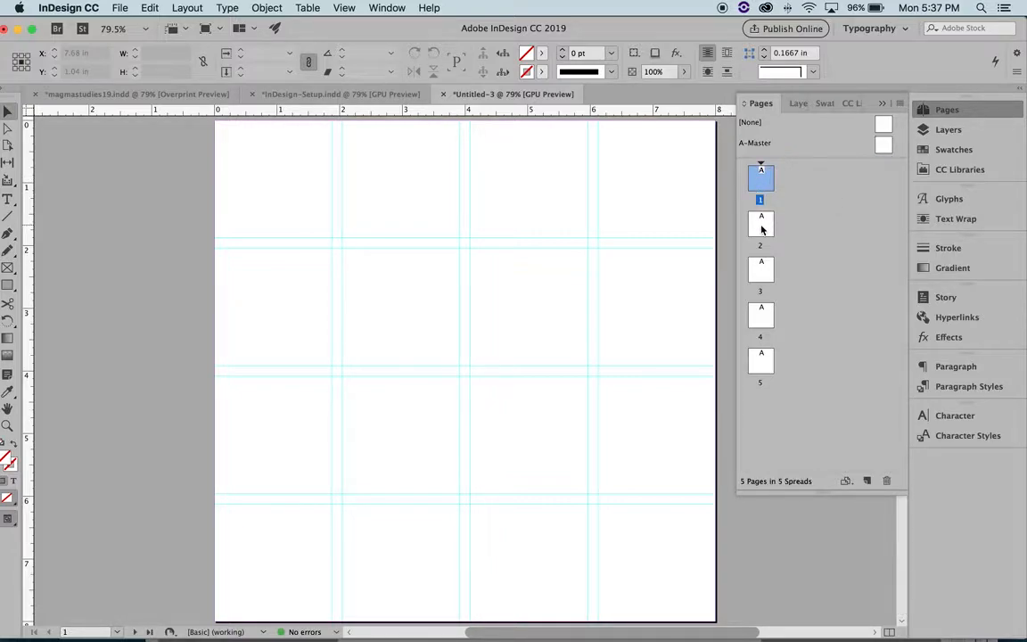
{"action": "double_click", "coordinate": [760, 223]}
{"action": "left_click", "coordinate": [762, 268]}
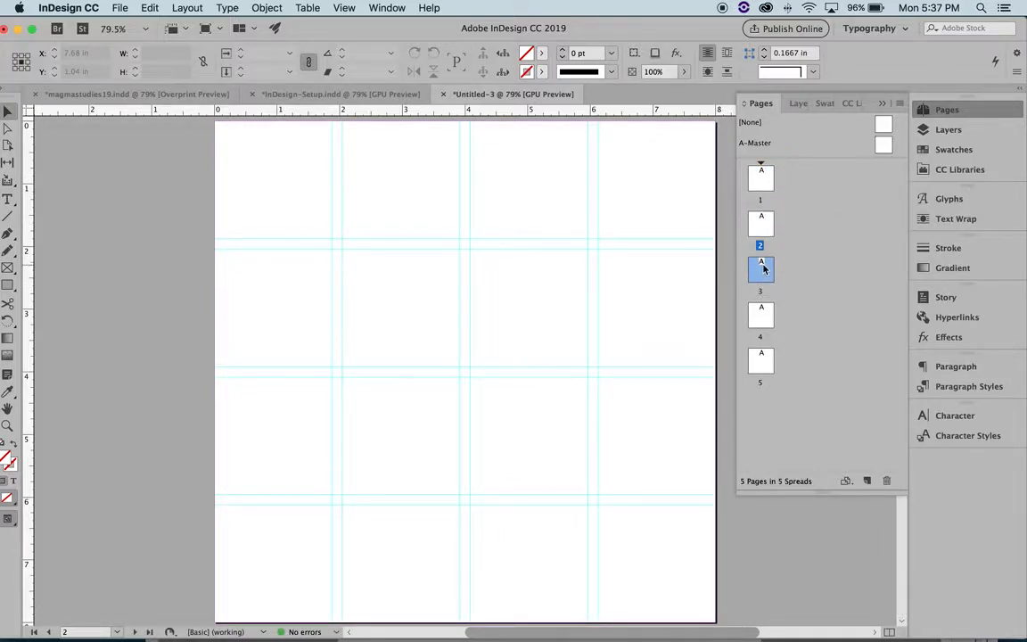
{"action": "double_click", "coordinate": [762, 316]}
{"action": "left_click", "coordinate": [763, 364]}
{"action": "double_click", "coordinate": [763, 363]}
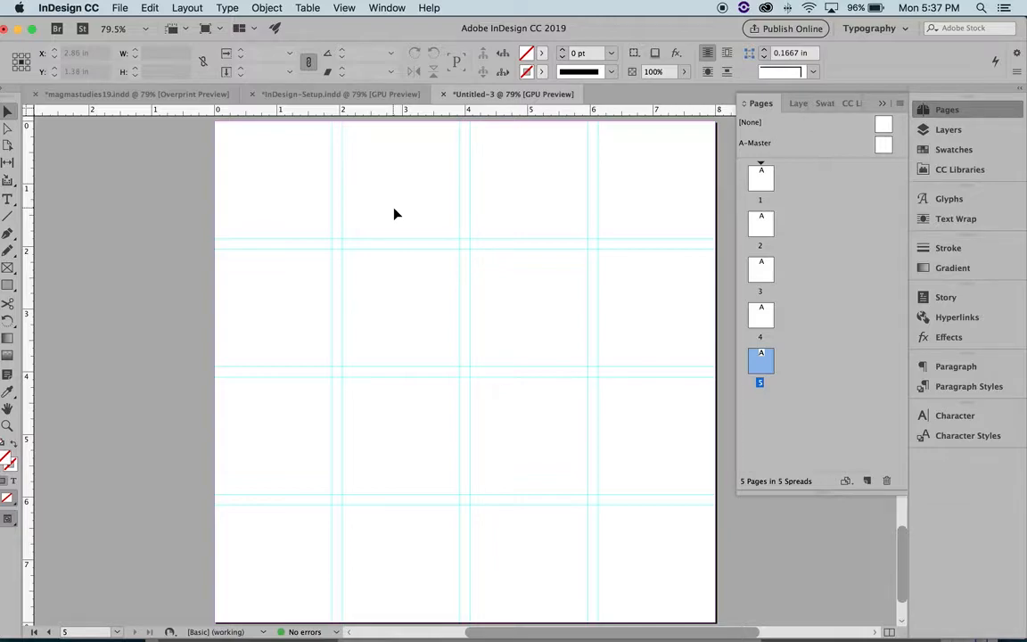
Hide the guides on page 5, show them again, and look up the Hide Guides command.
{"action": "key", "text": "super+semicolon"}
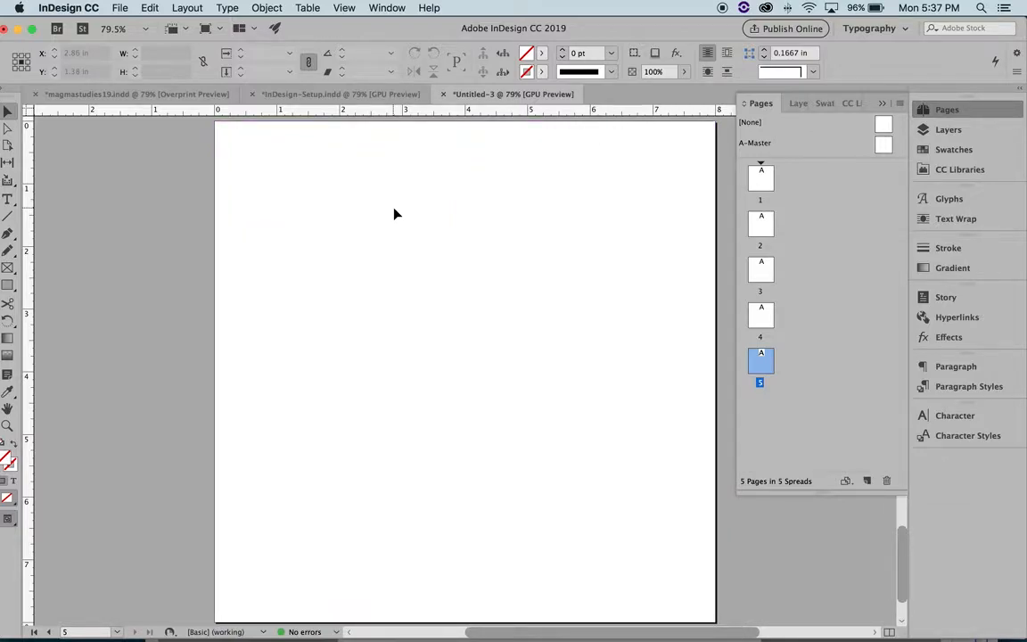
{"action": "key", "text": "super+semicolon"}
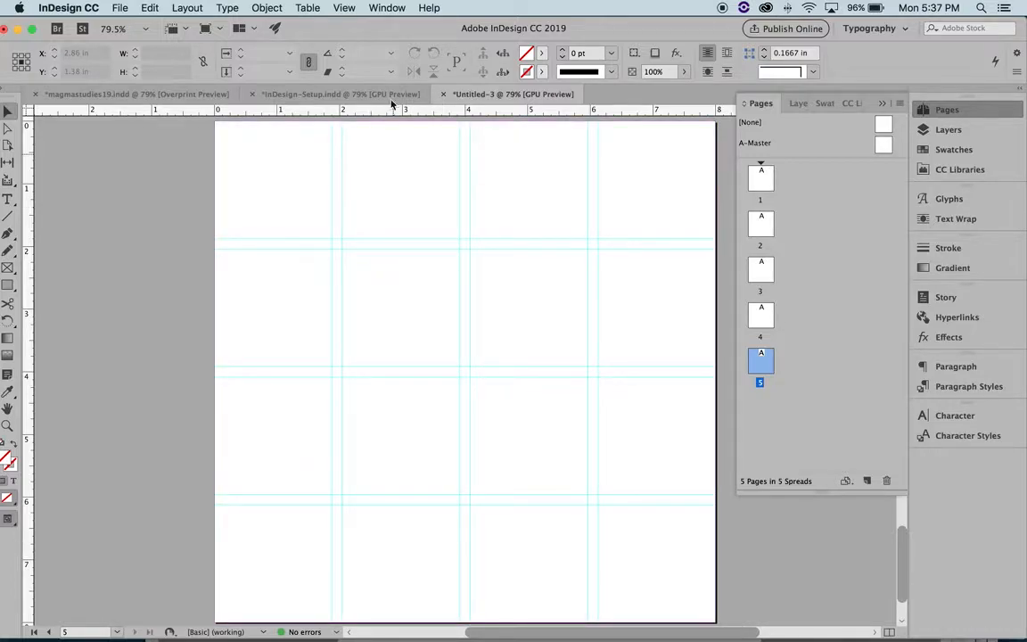
{"action": "left_click", "coordinate": [343, 8]}
{"action": "mouse_move", "coordinate": [386, 289]}
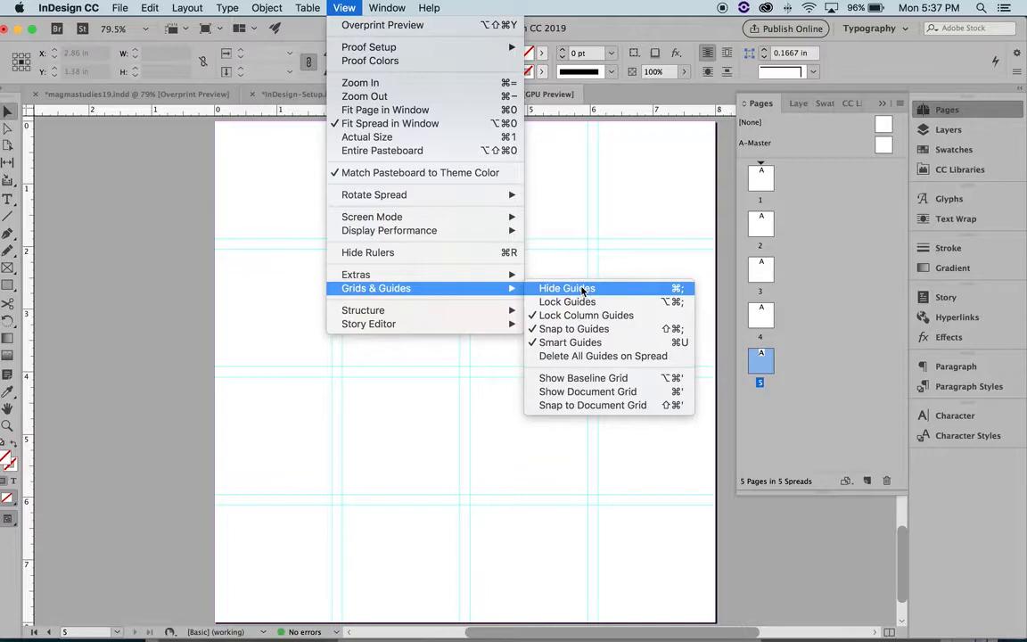
{"action": "left_click", "coordinate": [167, 287]}
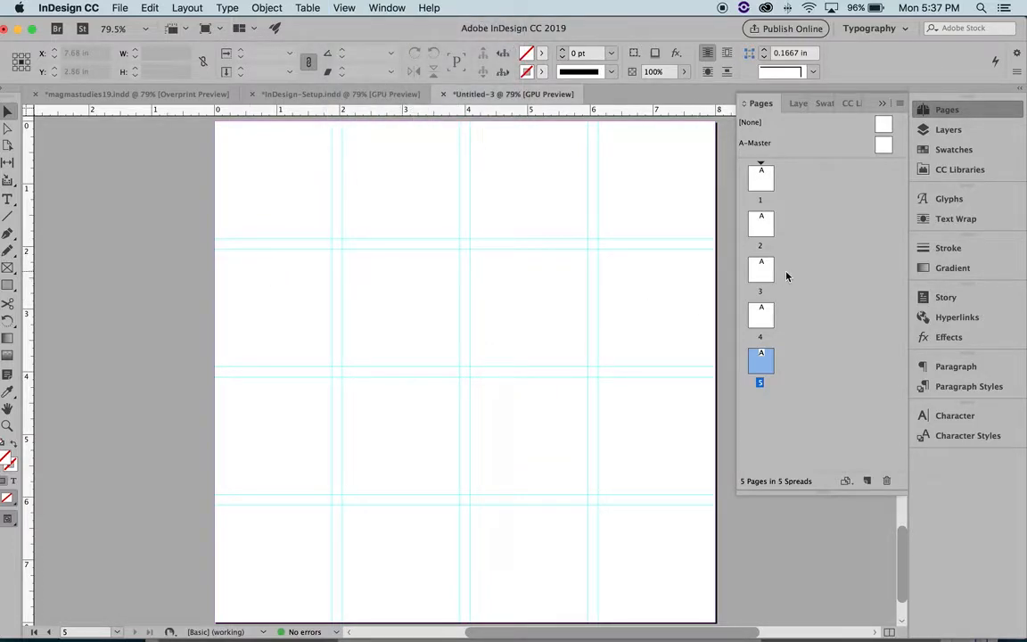
{"action": "left_click", "coordinate": [840, 151]}
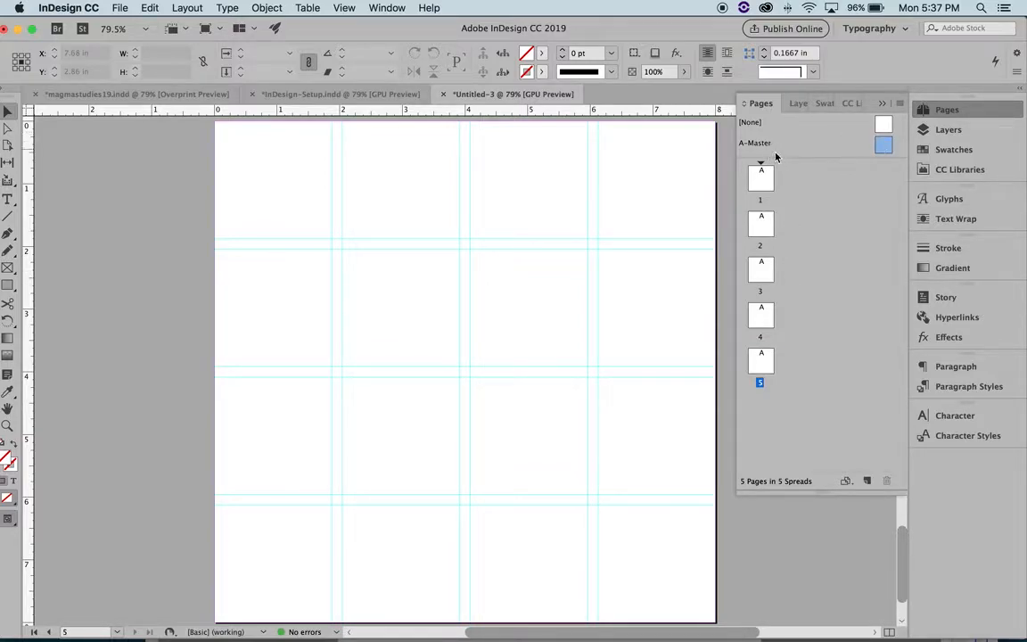
{"action": "left_click", "coordinate": [900, 105]}
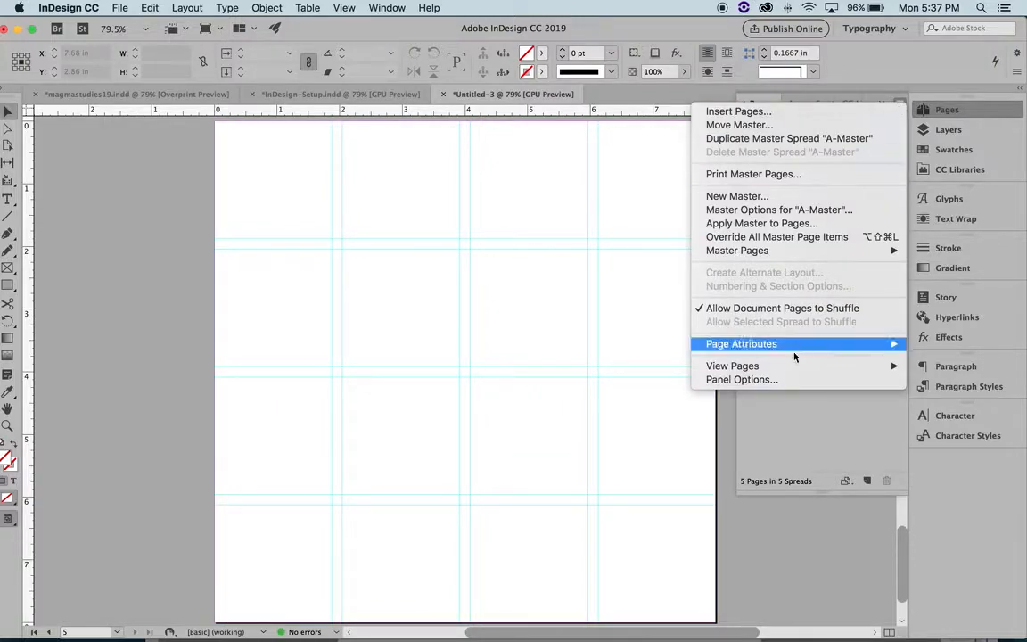
{"action": "left_click", "coordinate": [774, 380]}
{"action": "left_click", "coordinate": [626, 214]}
Create a one-page master with prefix B, named Master, based on no other master, at 8 x 8 in.
{"action": "left_click", "coordinate": [897, 105]}
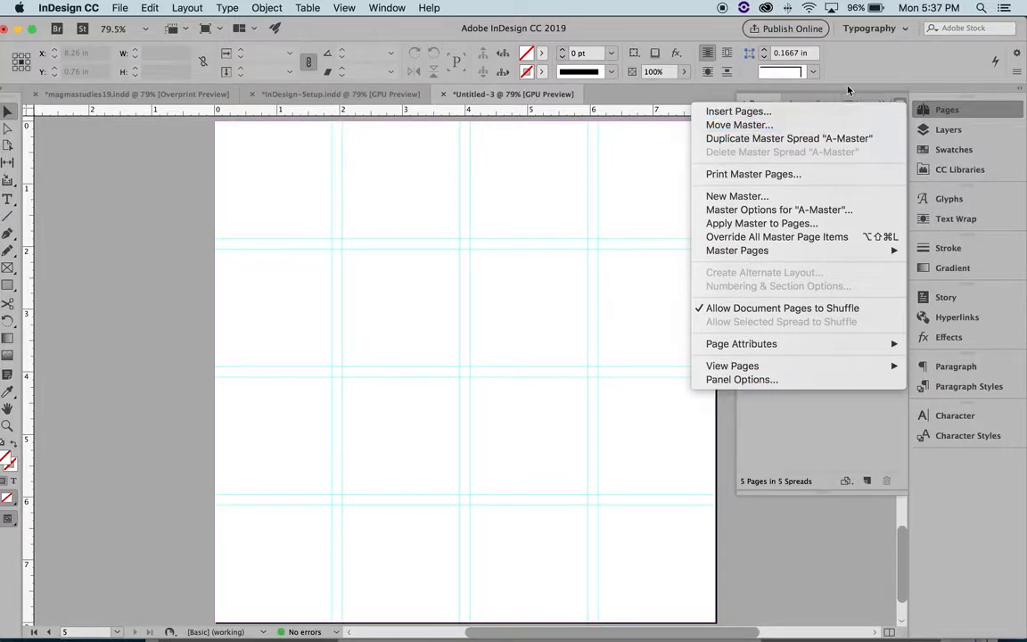
{"action": "left_click", "coordinate": [780, 199]}
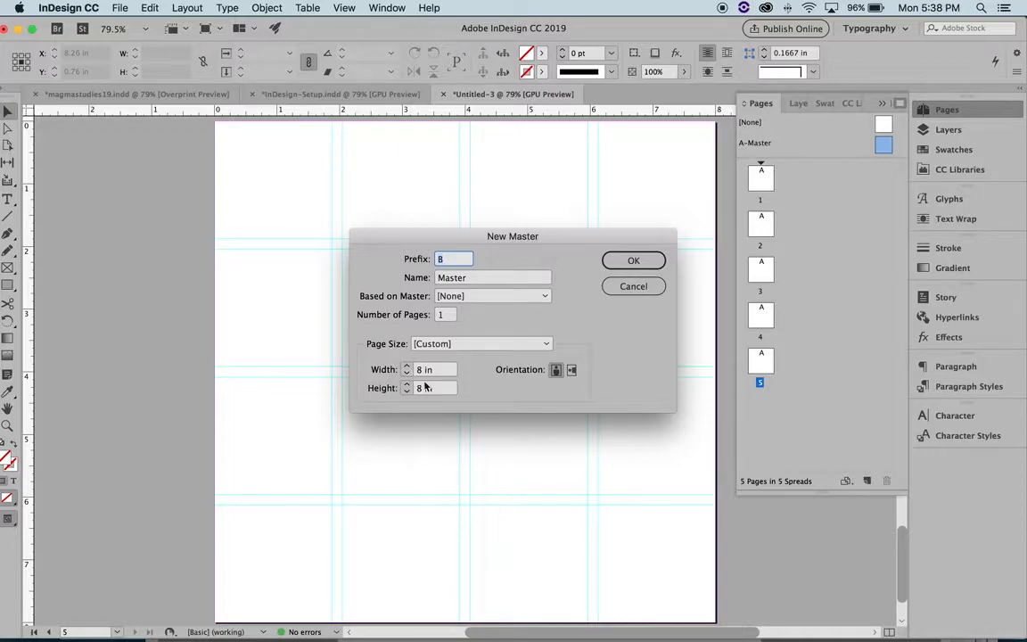
{"action": "left_click", "coordinate": [631, 262]}
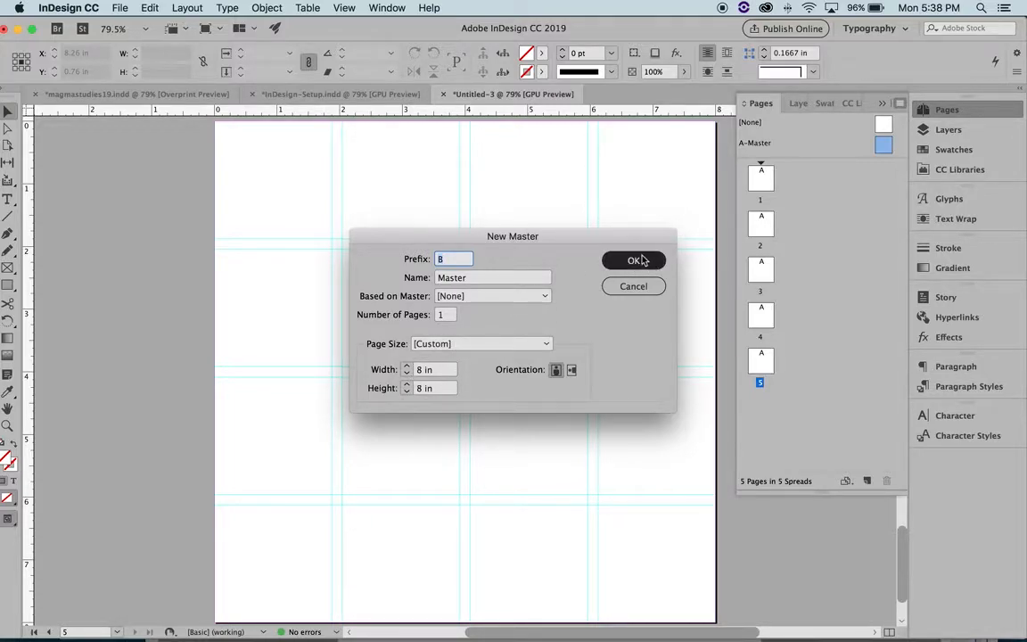
{"action": "left_click", "coordinate": [638, 261]}
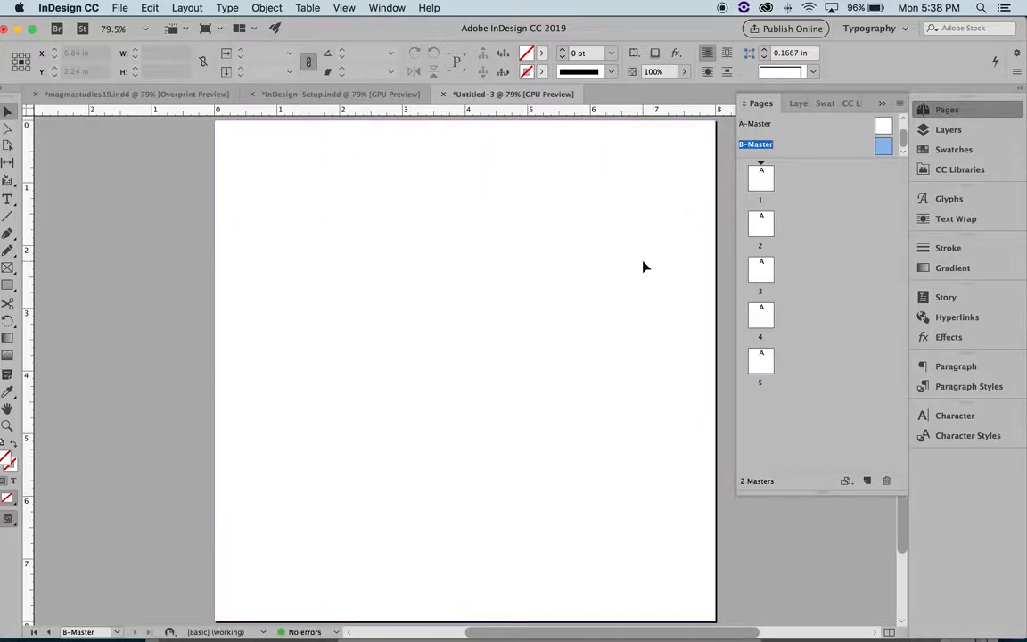
Start creating guides on B-Master and set the number of rows to 9.
{"action": "double_click", "coordinate": [884, 149]}
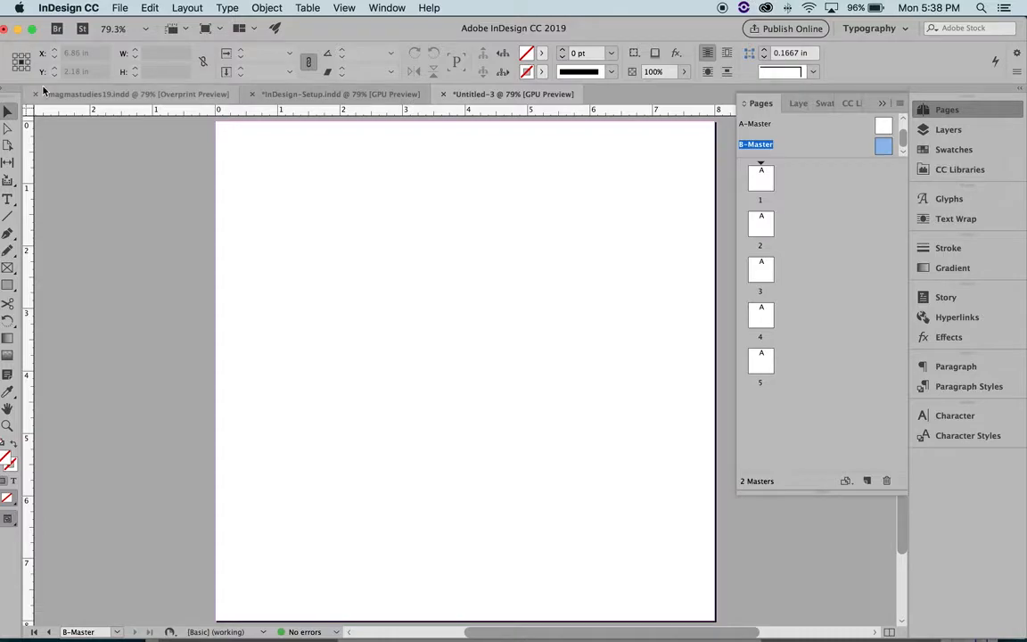
{"action": "left_click", "coordinate": [187, 7]}
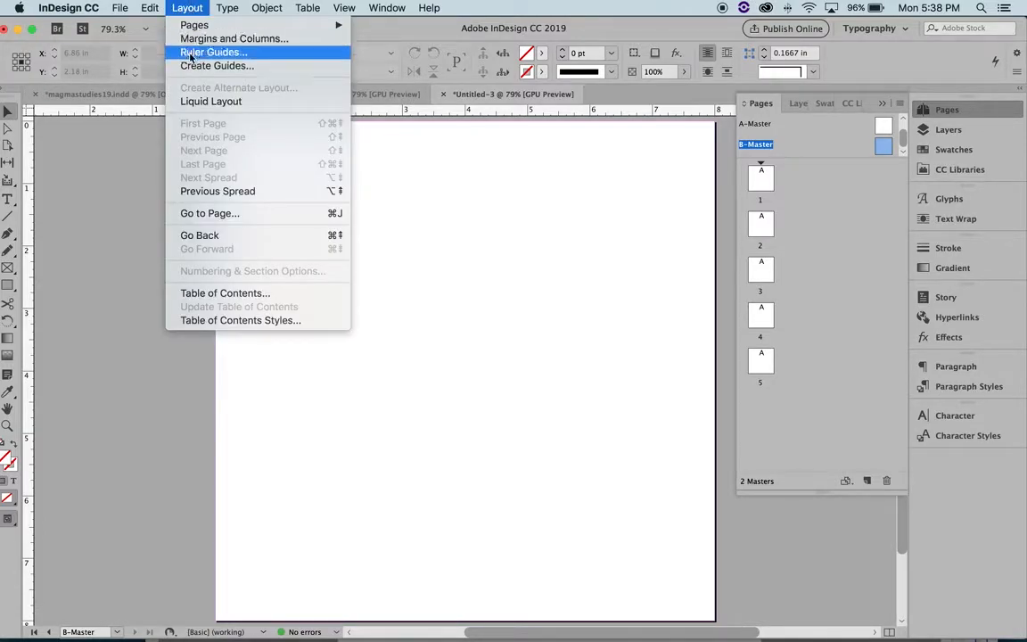
{"action": "left_click", "coordinate": [216, 66]}
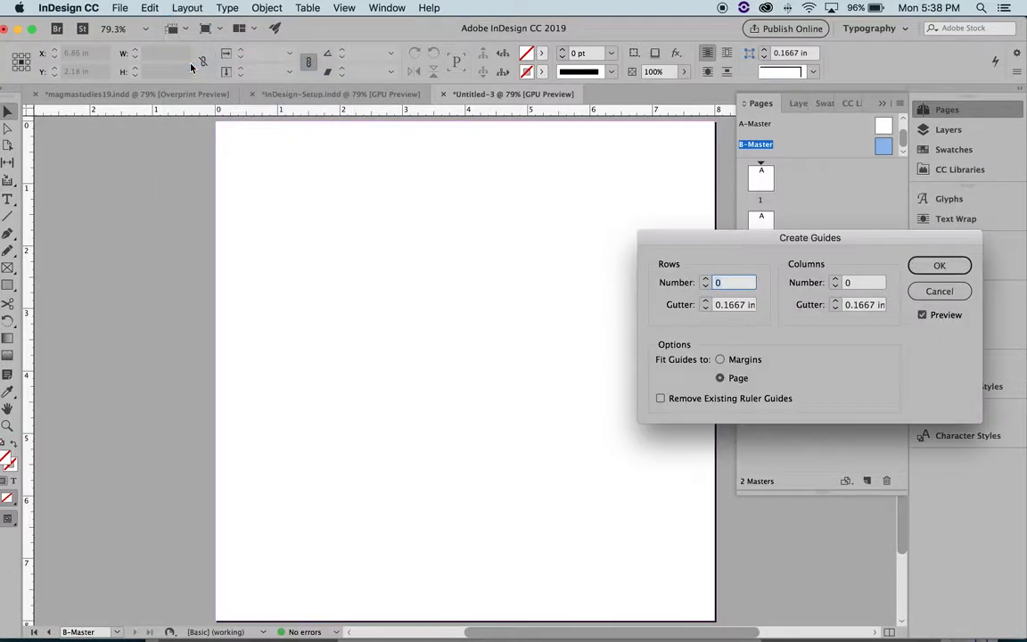
{"action": "left_click", "coordinate": [705, 279]}
{"action": "left_click", "coordinate": [705, 279]}
{"action": "left_click", "coordinate": [705, 279]}
{"action": "left_click", "coordinate": [705, 279]}
{"action": "left_click", "coordinate": [706, 280]}
{"action": "left_click", "coordinate": [706, 280]}
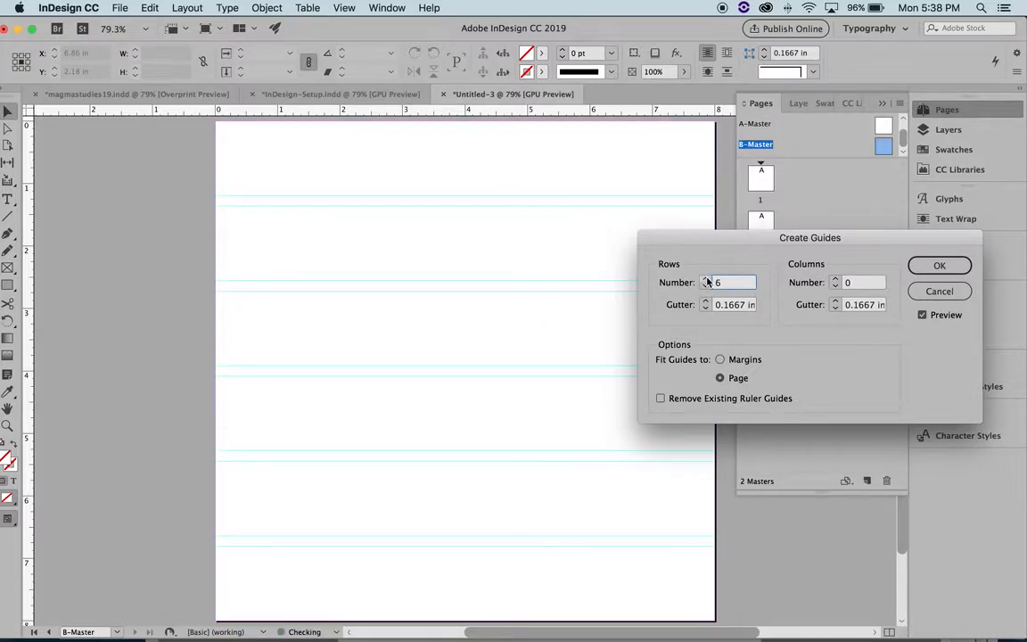
{"action": "left_click", "coordinate": [706, 280]}
{"action": "left_click", "coordinate": [706, 280]}
{"action": "left_click", "coordinate": [705, 279]}
Set the number of guide columns to 9 and create the guides on B-Master, fitted to the page with 0.1667 in gutters.
{"action": "left_click", "coordinate": [835, 280]}
{"action": "left_click", "coordinate": [835, 280]}
{"action": "left_click", "coordinate": [835, 280]}
{"action": "left_click", "coordinate": [835, 280]}
{"action": "left_click", "coordinate": [835, 280]}
{"action": "left_click", "coordinate": [835, 279]}
{"action": "left_click", "coordinate": [835, 280]}
{"action": "left_click", "coordinate": [835, 280]}
{"action": "left_click", "coordinate": [835, 280]}
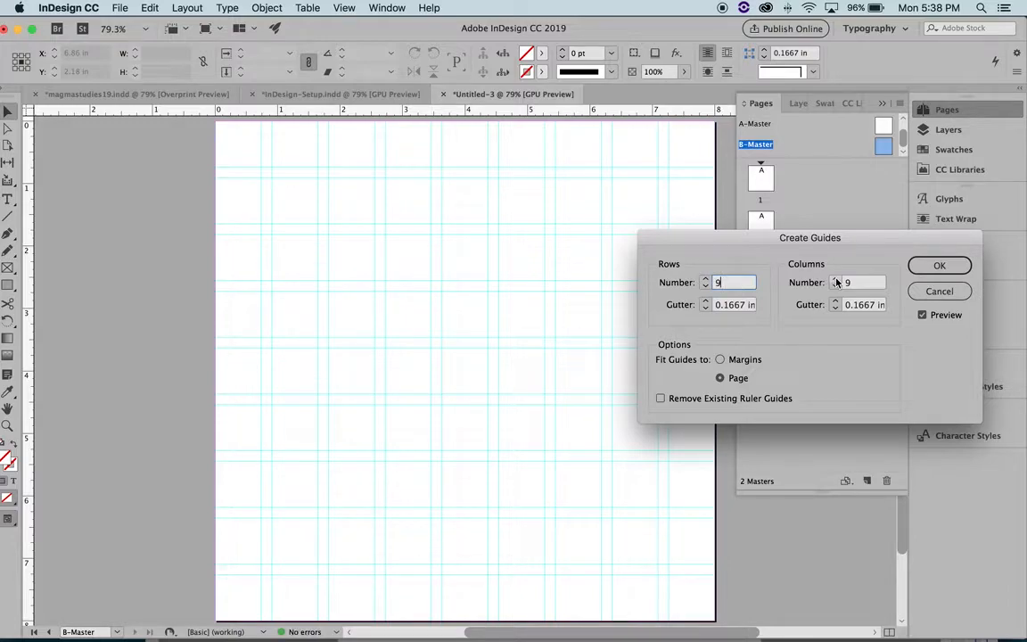
{"action": "left_click", "coordinate": [938, 264]}
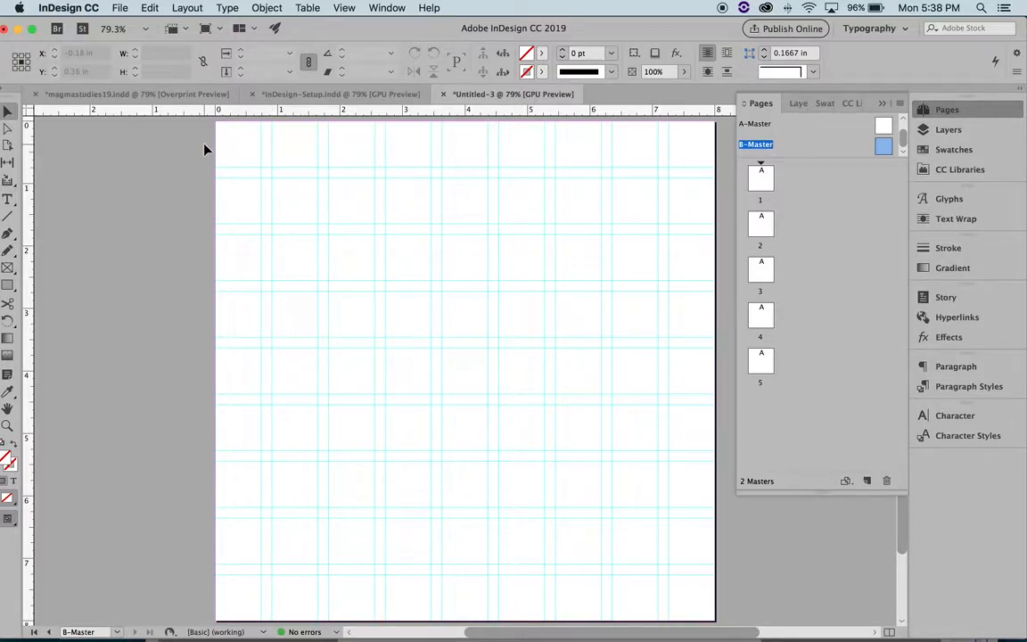
Draw a rectangle about 0.74 in square over the page's top-left grid module and fill it with C=0 M=100 Y=0 K=0.
{"action": "left_click", "coordinate": [4, 288]}
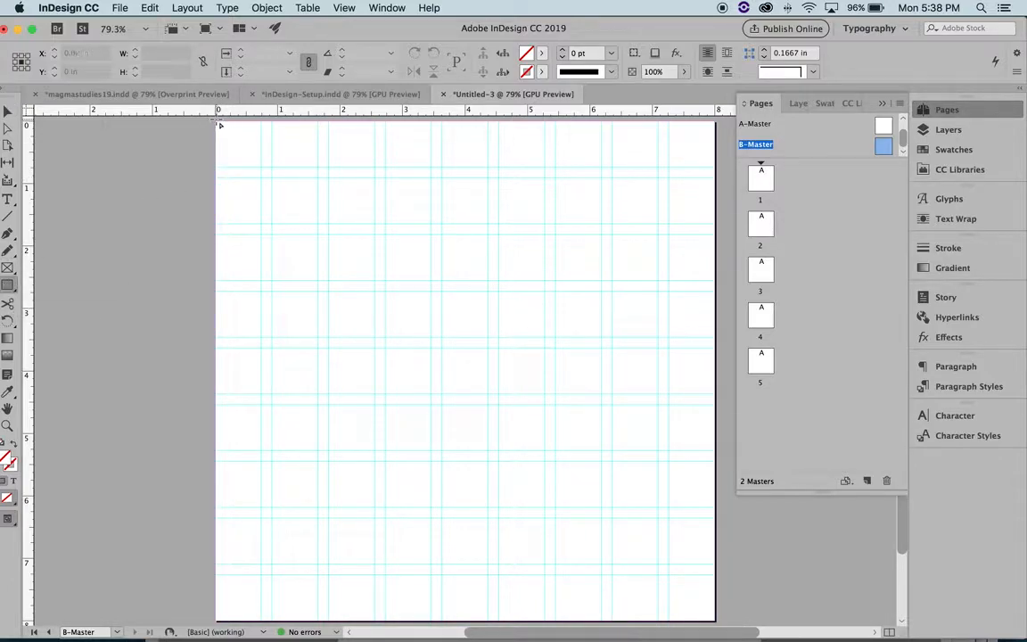
{"action": "left_click_drag", "start_coordinate": [219, 125], "coordinate": [262, 168]}
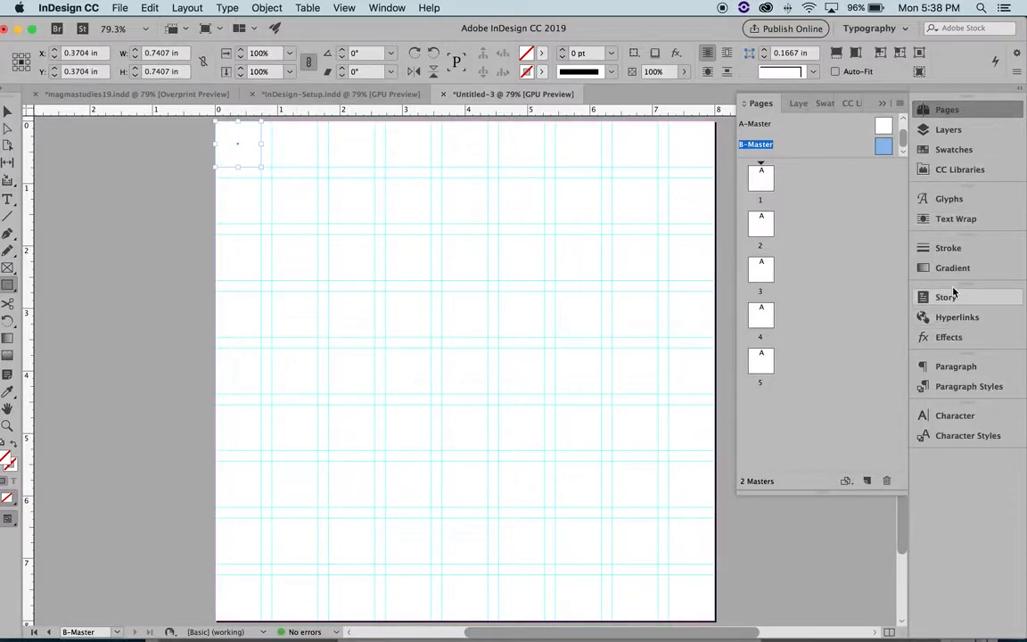
{"action": "left_click", "coordinate": [954, 149]}
{"action": "left_click", "coordinate": [788, 228]}
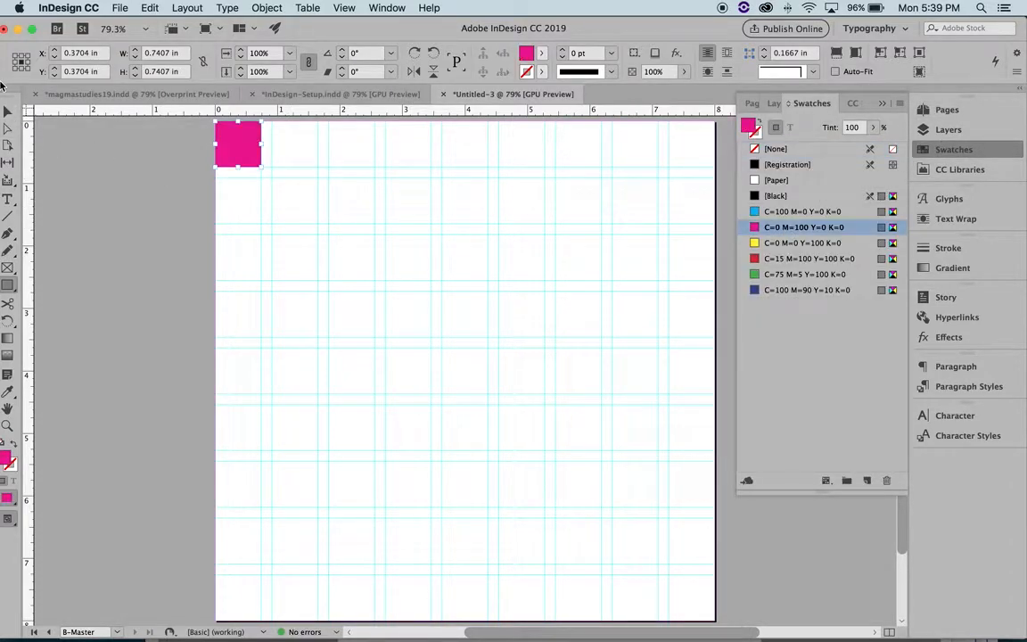
{"action": "left_click", "coordinate": [8, 109]}
{"action": "left_click", "coordinate": [92, 149]}
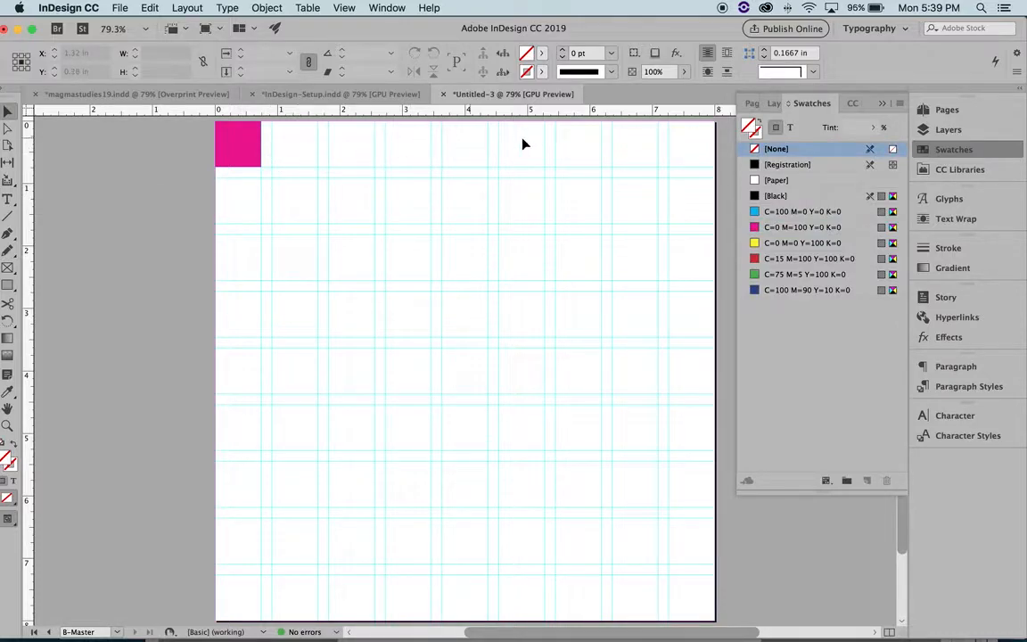
Enlarge the magenta square to two by two modules, about 1.65 in, and try it near the page centre before returning it to the corner.
{"action": "left_click", "coordinate": [250, 155]}
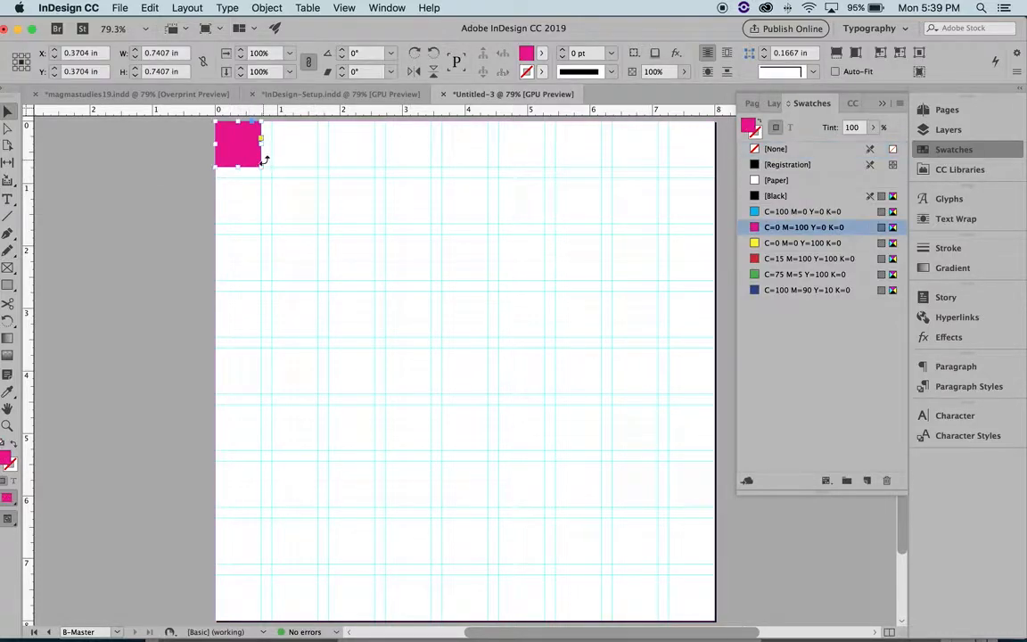
{"action": "left_click_drag", "start_coordinate": [261, 167], "coordinate": [317, 223]}
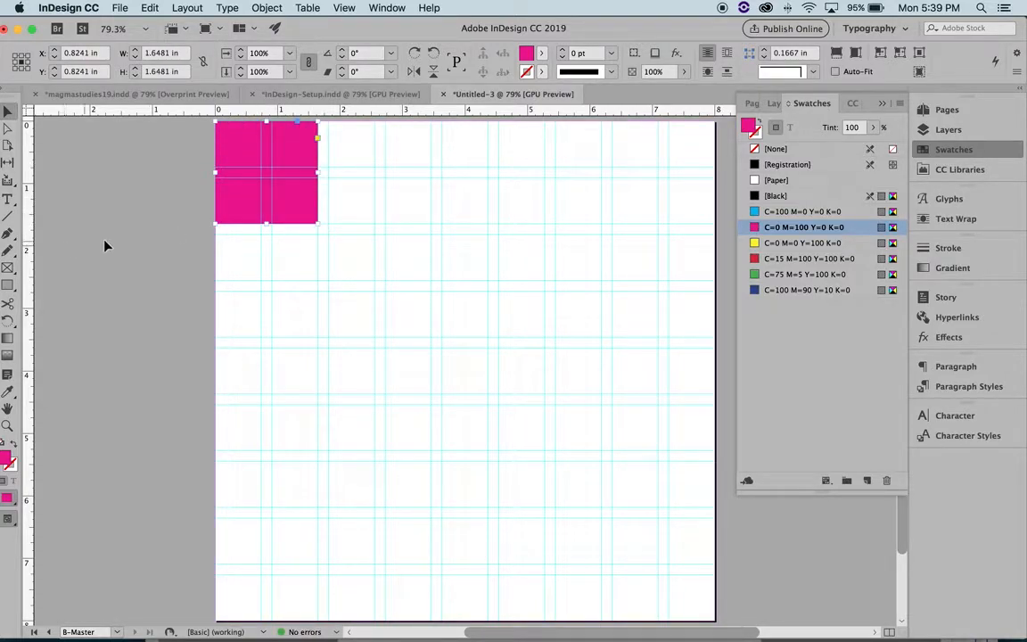
{"action": "left_click", "coordinate": [131, 242]}
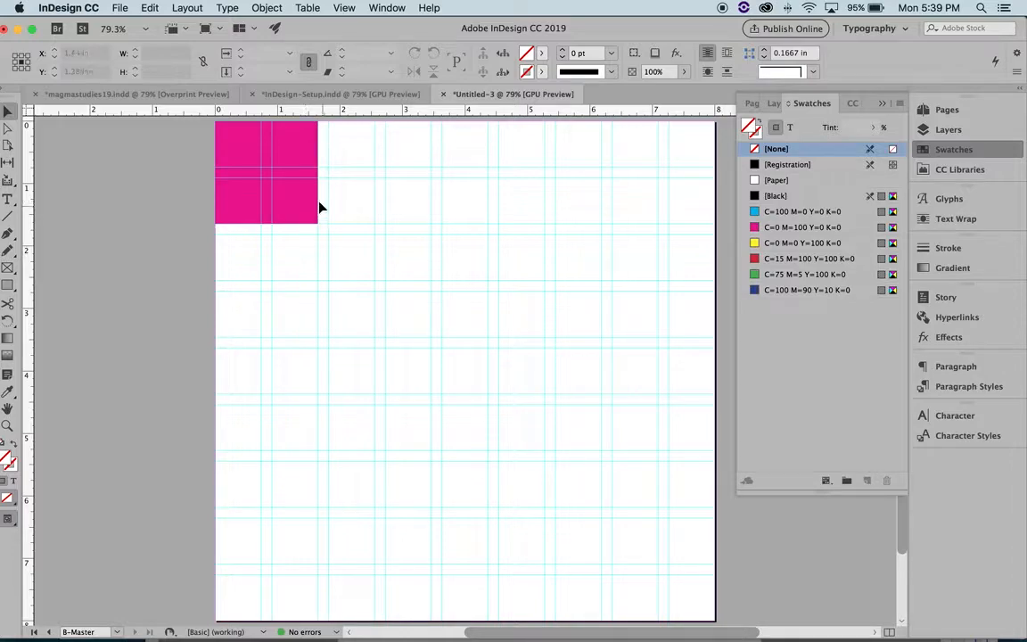
{"action": "left_click_drag", "start_coordinate": [295, 194], "coordinate": [406, 364]}
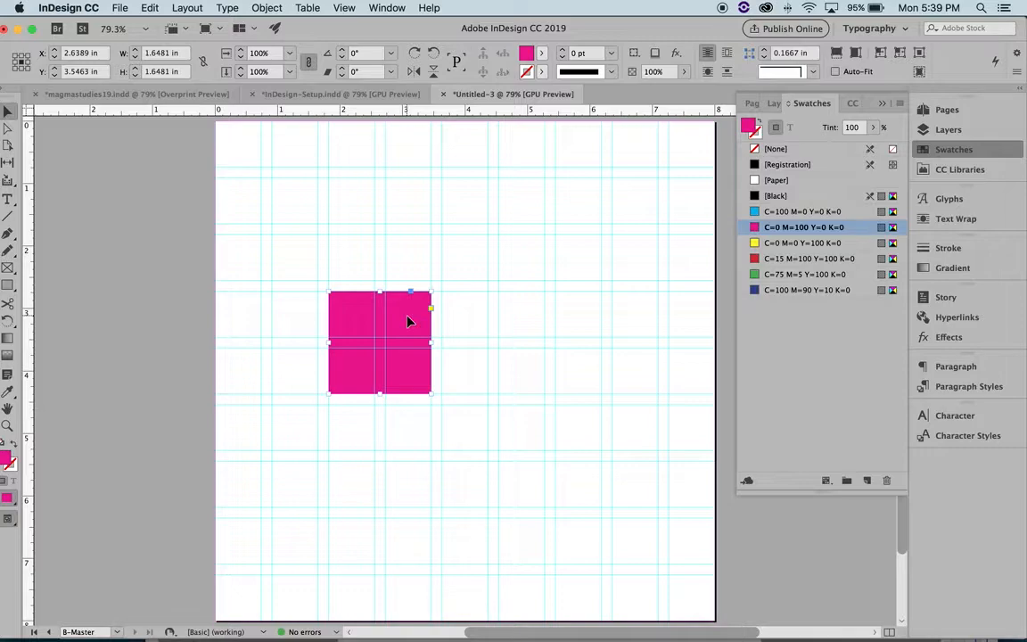
{"action": "left_click_drag", "start_coordinate": [407, 318], "coordinate": [296, 147]}
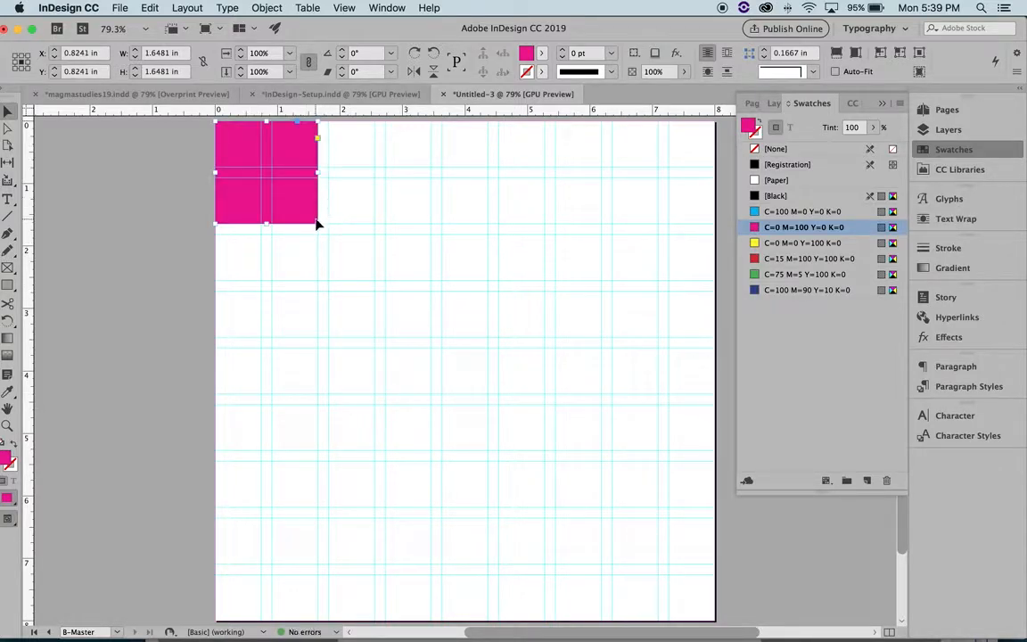
Enlarge the magenta square to three by three modules, about 2.56 in, and duplicate it twice across the page's top row.
{"action": "left_click_drag", "start_coordinate": [318, 225], "coordinate": [375, 281]}
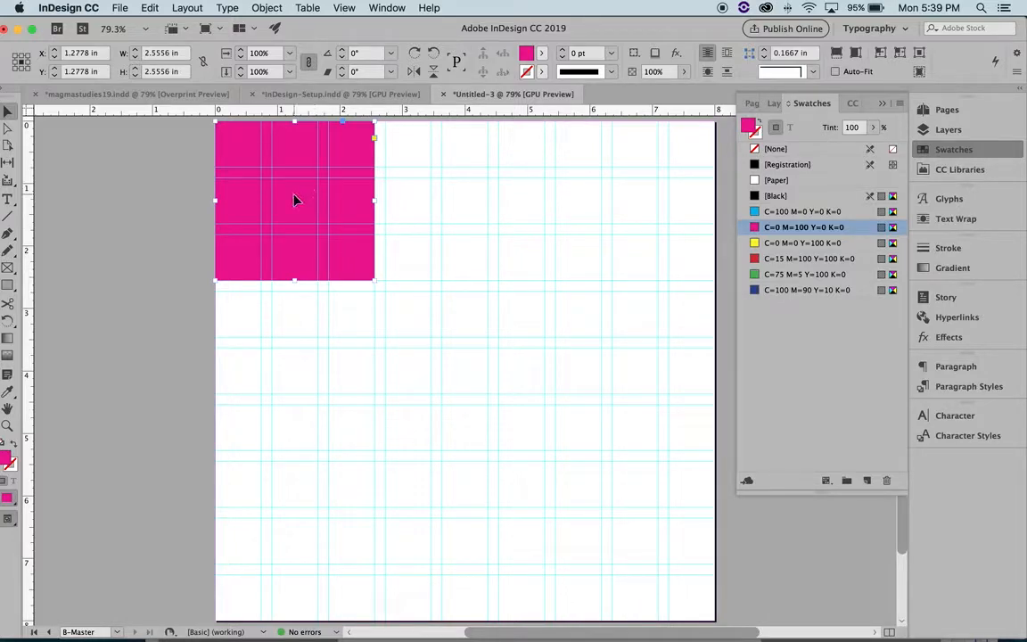
{"action": "left_click_drag", "start_coordinate": [298, 200], "coordinate": [636, 212]}
{"action": "left_click", "coordinate": [121, 287]}
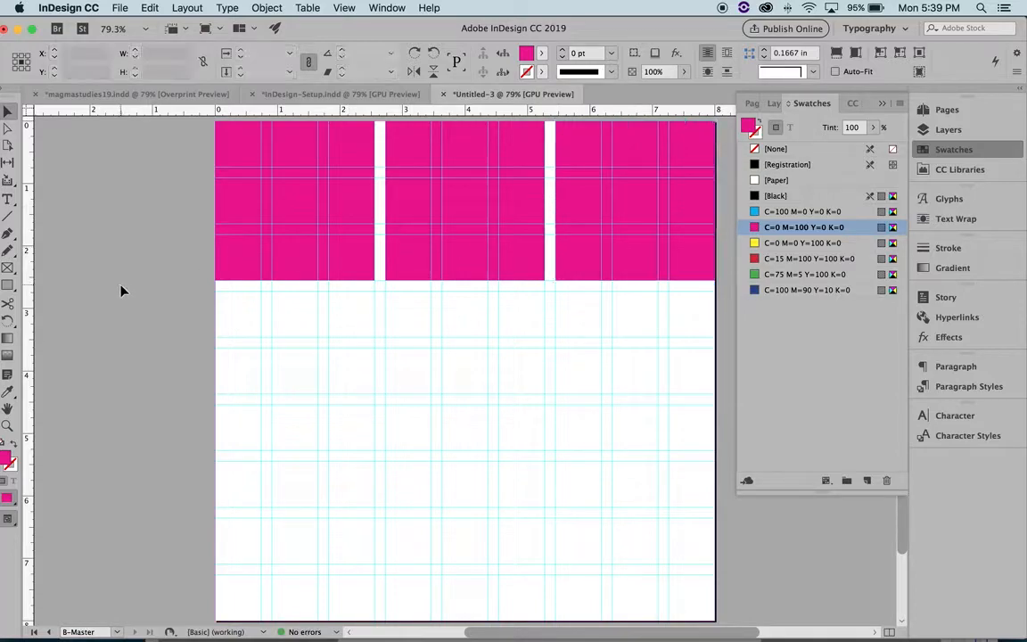
Duplicate the row of three magenta squares twice down the page, one gutter apart, to form a three-by-three block grid.
{"action": "left_click", "coordinate": [349, 258]}
{"action": "left_click", "coordinate": [390, 249], "text": "shift"}
{"action": "left_click", "coordinate": [585, 201], "text": "shift"}
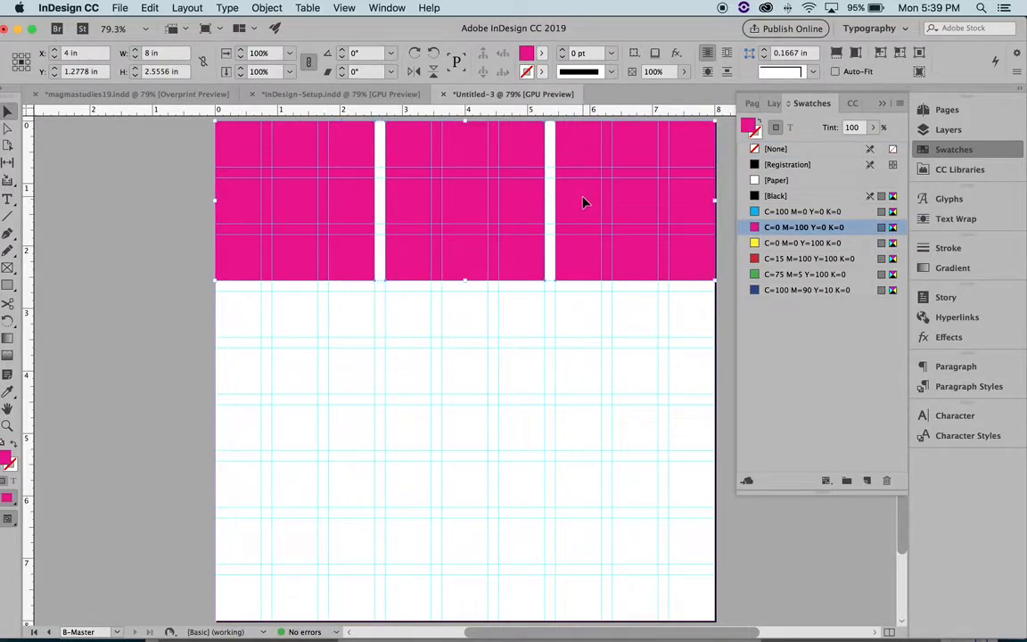
{"action": "left_click_drag", "start_coordinate": [585, 202], "coordinate": [582, 371]}
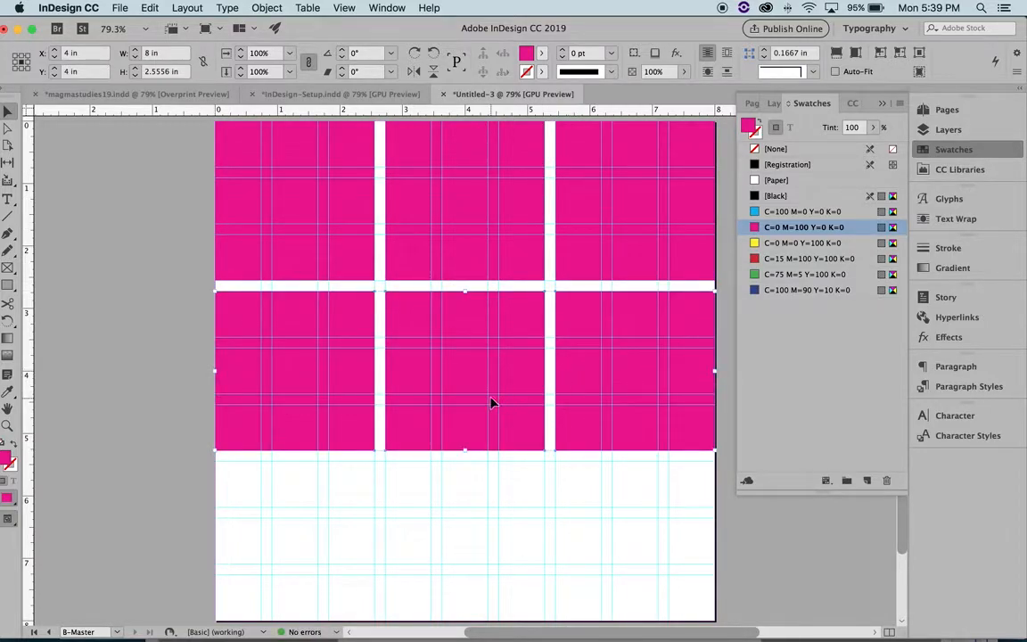
{"action": "left_click_drag", "start_coordinate": [473, 381], "coordinate": [470, 546]}
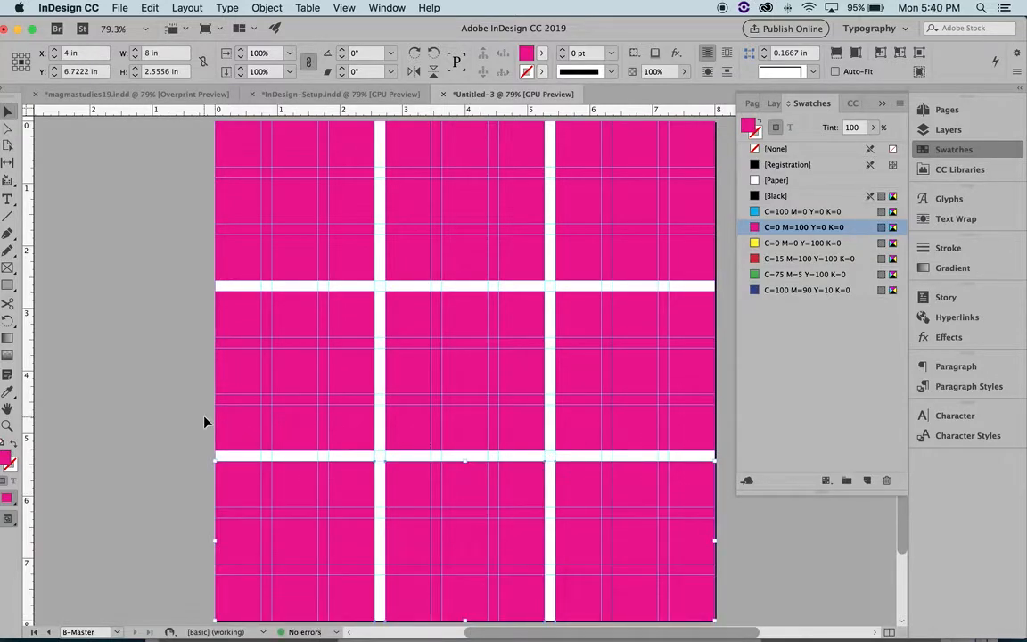
{"action": "left_click", "coordinate": [165, 421]}
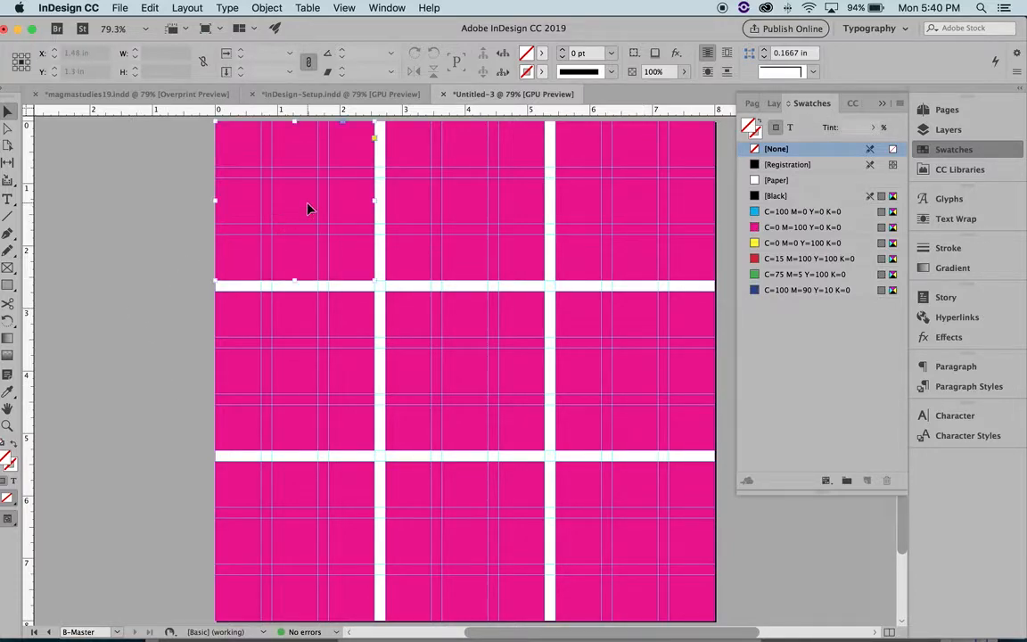
Delete the three magenta squares in the top row of B-Master.
{"action": "left_click_drag", "start_coordinate": [309, 208], "coordinate": [475, 210]}
{"action": "left_click", "coordinate": [473, 207]}
{"action": "key", "text": "Delete"}
{"action": "left_click", "coordinate": [575, 209]}
{"action": "key", "text": "Delete"}
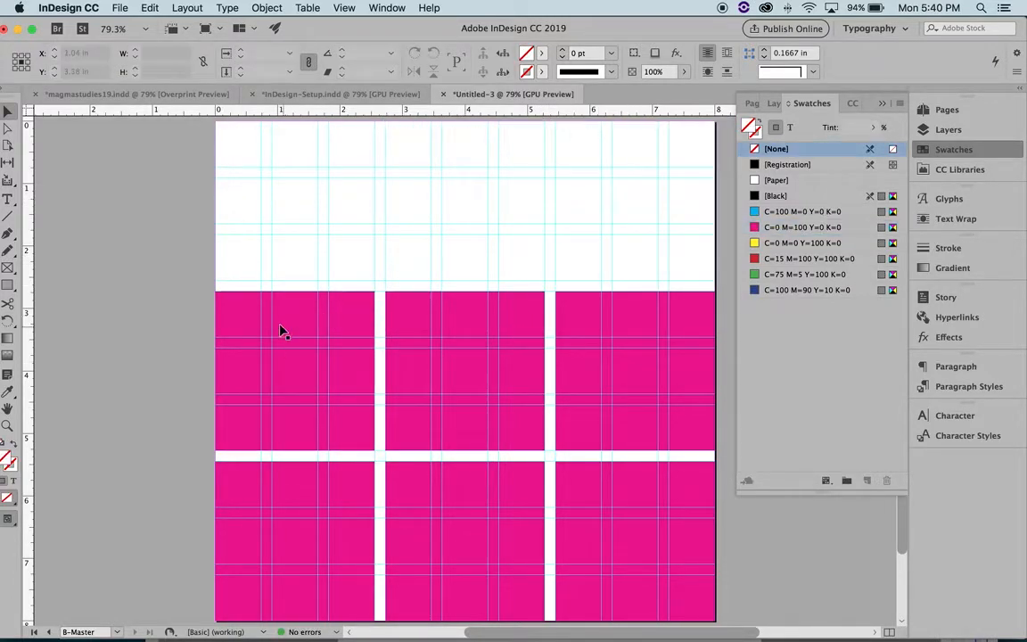
Switch to magmastudies19.indd, collapse the swatches, and toggle the guides on page 1 to compare the text layout with the grid.
{"action": "left_click", "coordinate": [146, 94]}
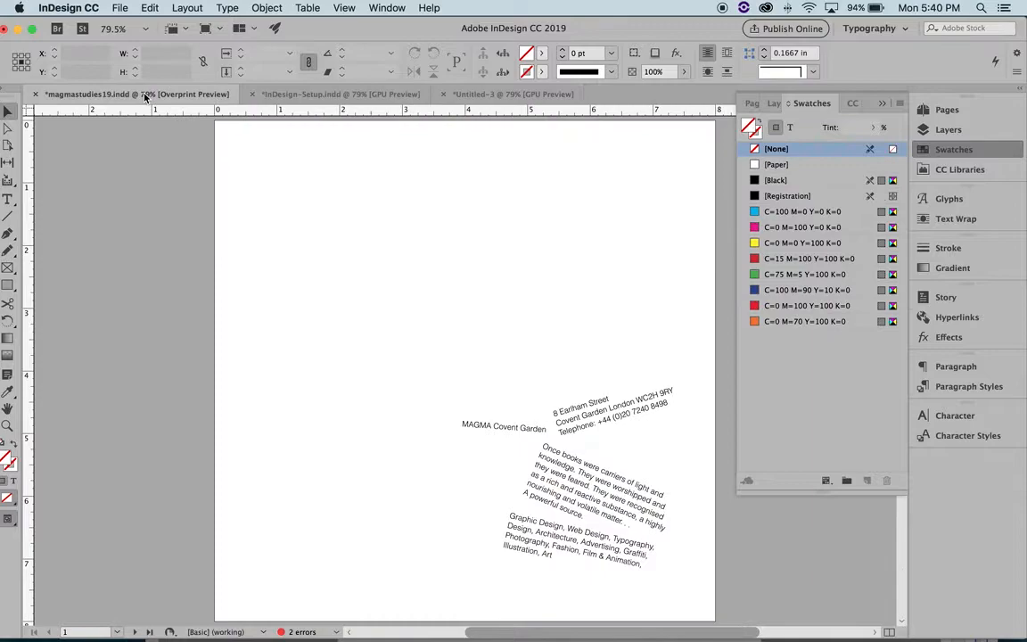
{"action": "left_click", "coordinate": [882, 104]}
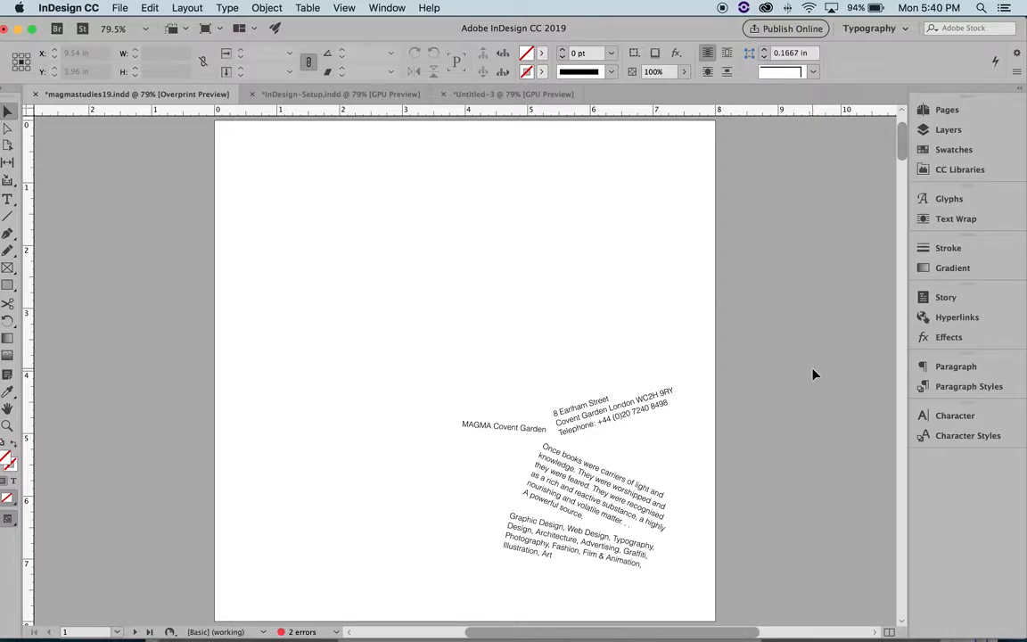
{"action": "key", "text": "super+semicolon"}
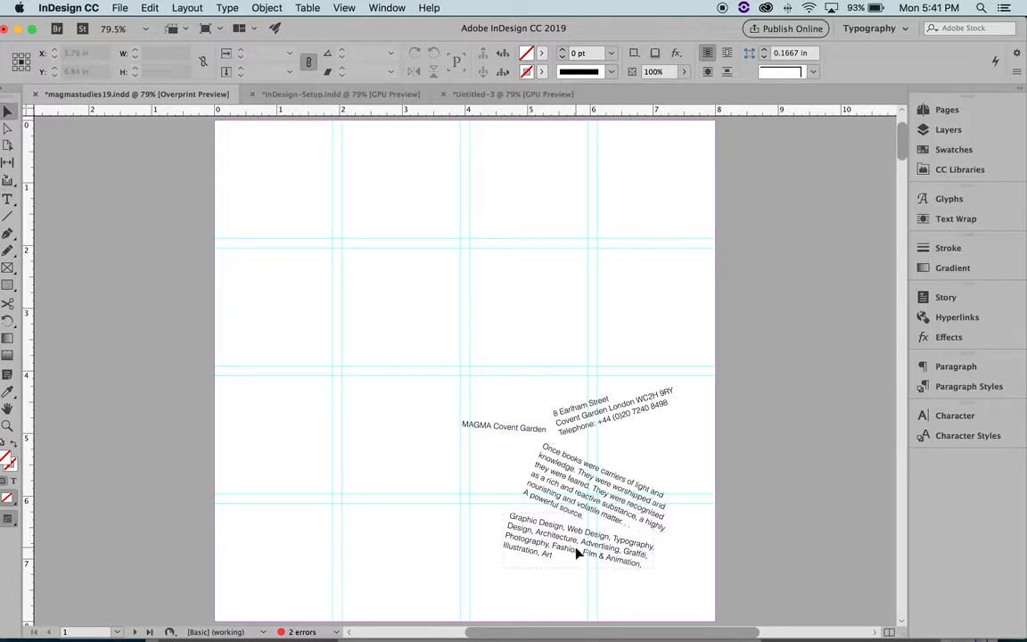
{"action": "key", "text": "w"}
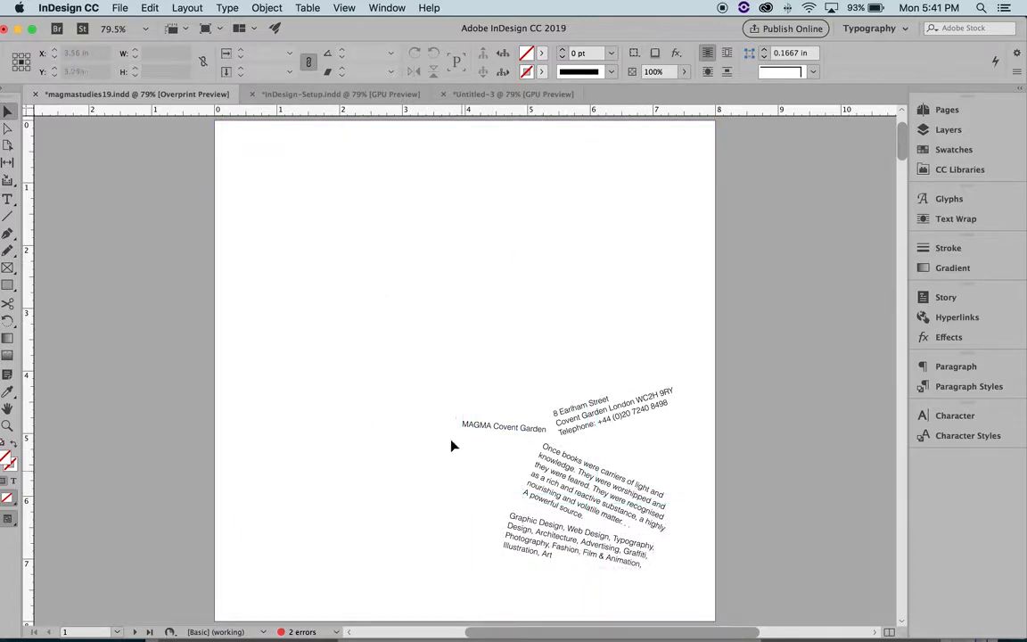
{"action": "key", "text": "w"}
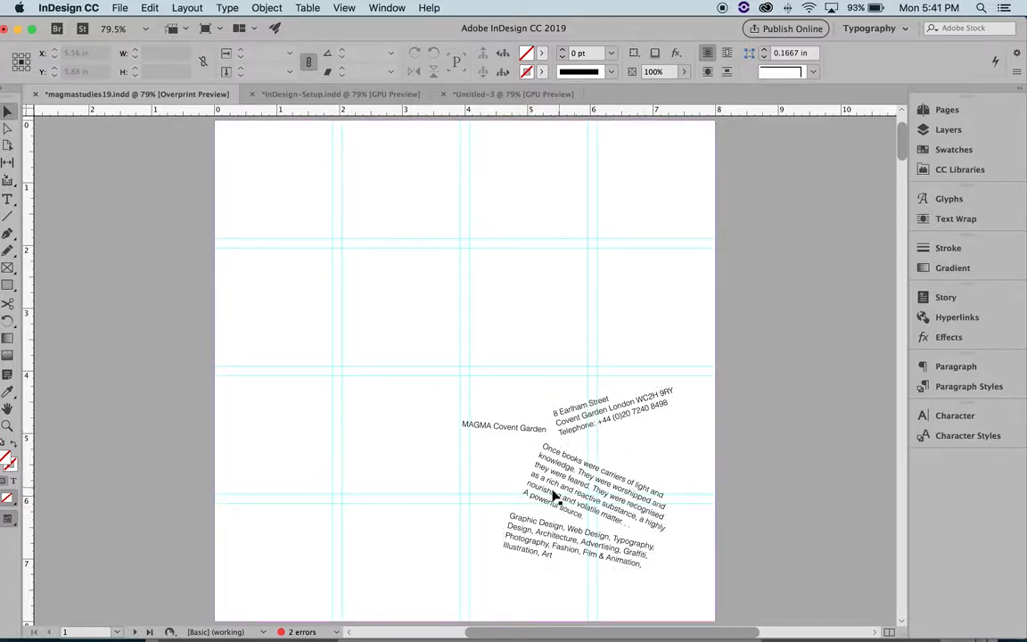
{"action": "key", "text": "w"}
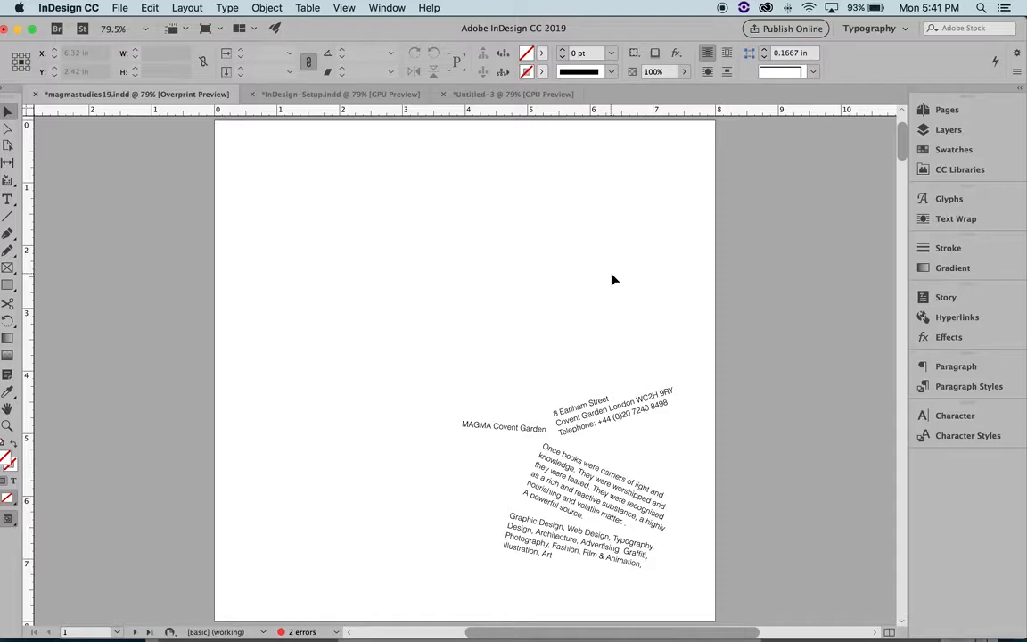
{"action": "key", "text": "super+semicolon"}
Go through pages 1 to 4 of magmastudies19.indd, examining how the text compositions relate to the guide grid.
{"action": "scroll", "coordinate": [612, 280], "scroll_direction": "down", "scroll_amount": 10}
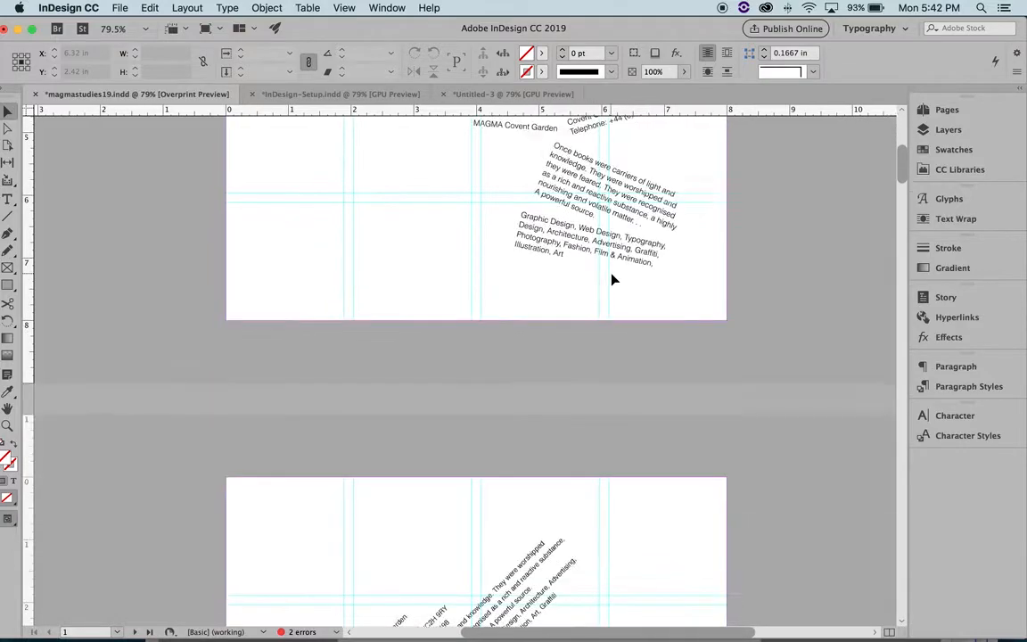
{"action": "scroll", "coordinate": [611, 280], "scroll_direction": "down", "scroll_amount": 2}
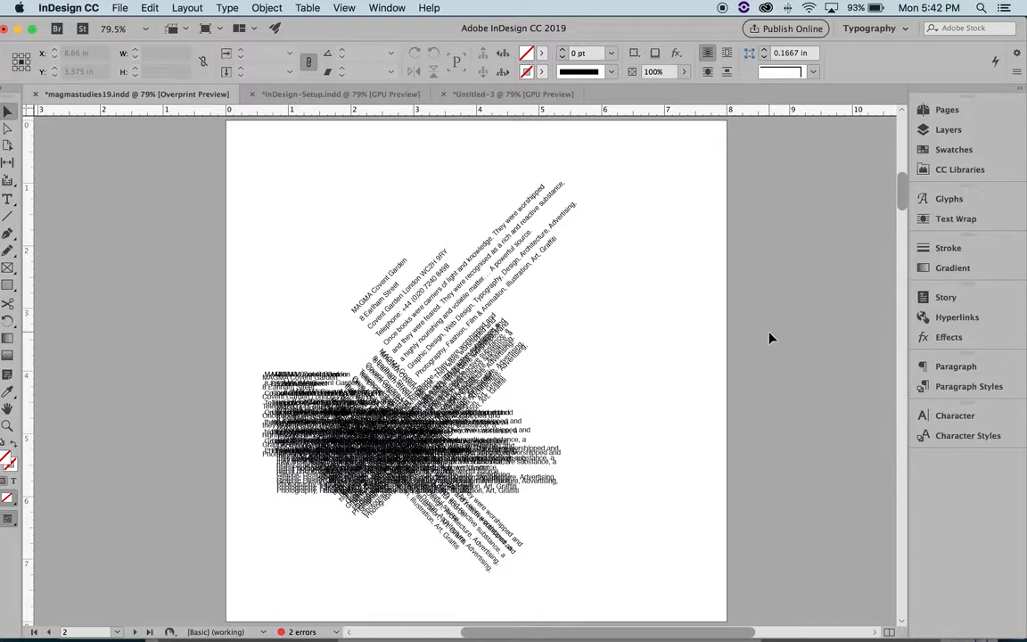
{"action": "key", "text": "super+semicolon"}
{"action": "scroll", "coordinate": [764, 470], "scroll_direction": "down", "scroll_amount": 3}
{"action": "scroll", "coordinate": [765, 470], "scroll_direction": "down", "scroll_amount": 10}
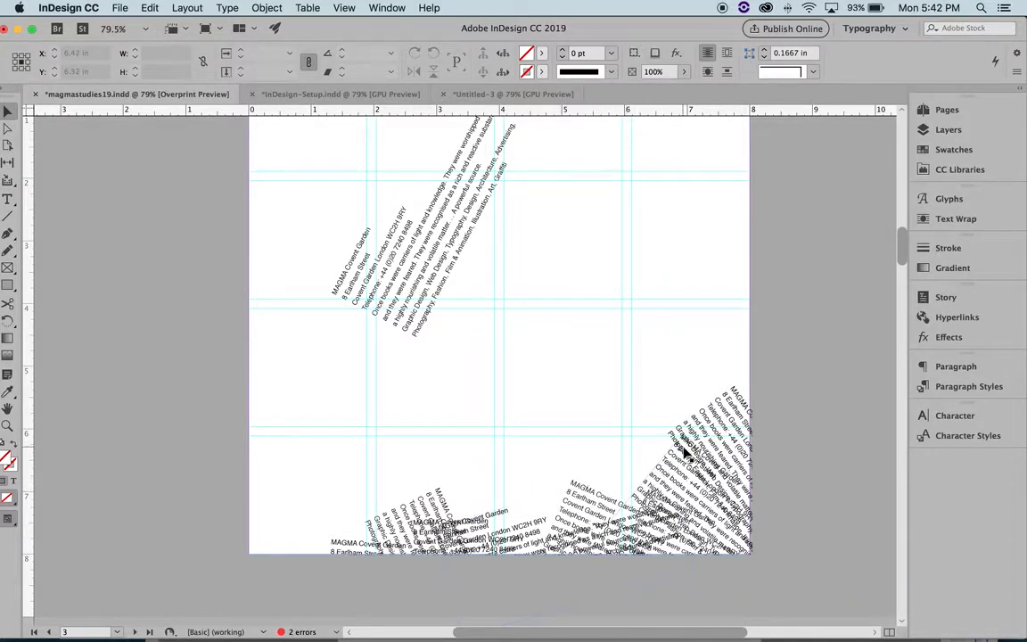
{"action": "scroll", "coordinate": [712, 450], "scroll_direction": "up", "scroll_amount": 4}
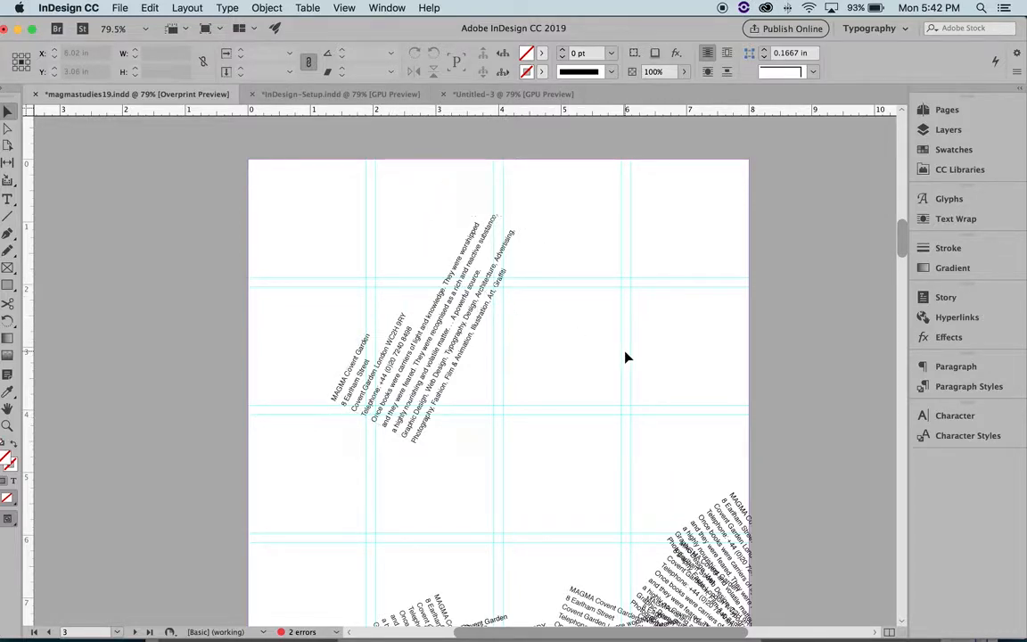
{"action": "scroll", "coordinate": [626, 358], "scroll_direction": "down", "scroll_amount": 3}
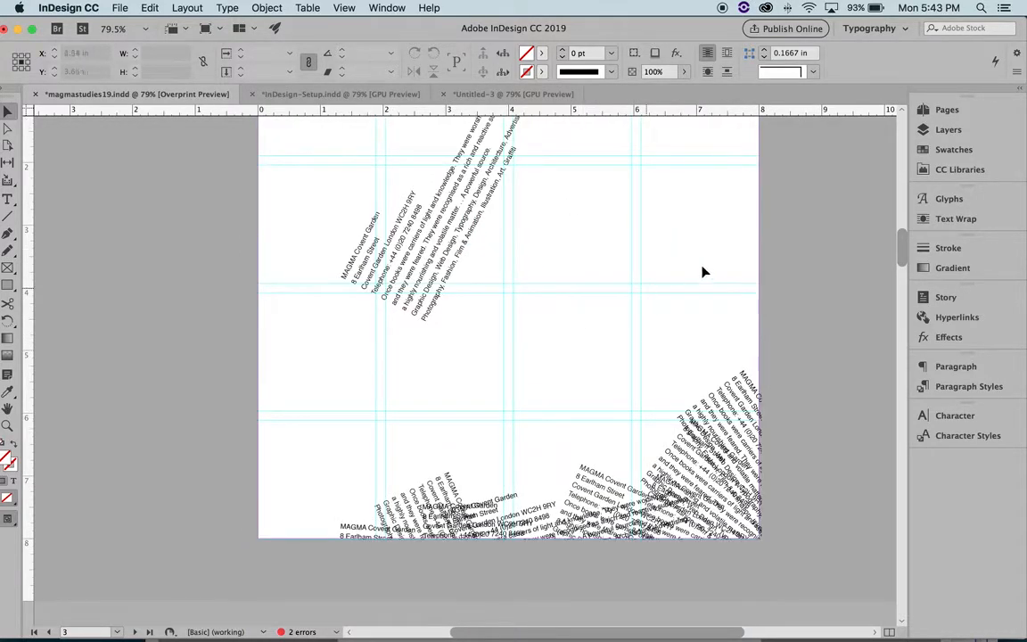
{"action": "scroll", "coordinate": [702, 272], "scroll_direction": "up", "scroll_amount": 2}
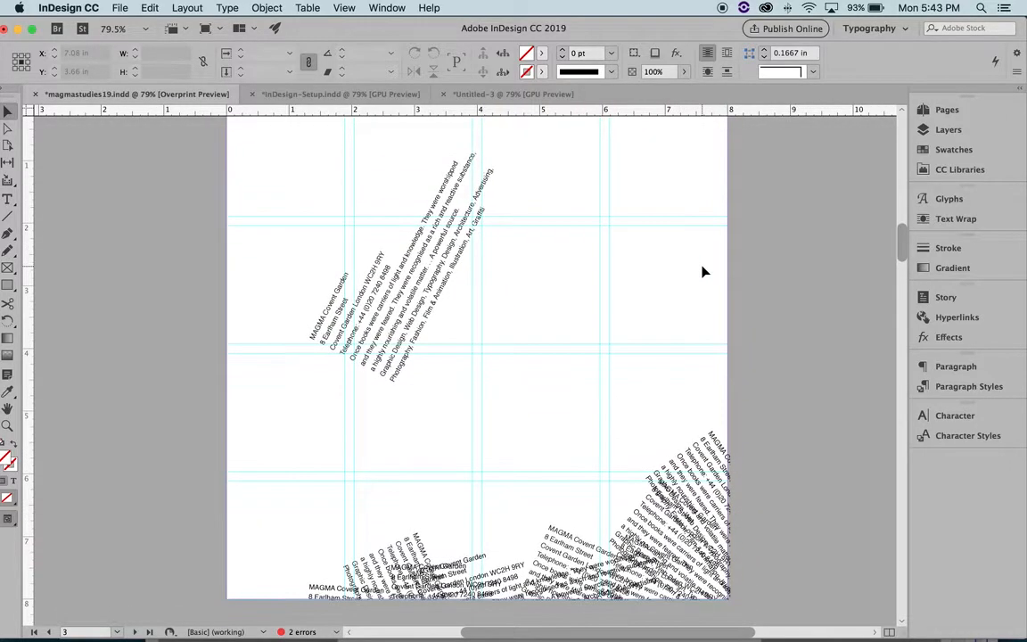
{"action": "scroll", "coordinate": [703, 272], "scroll_direction": "down", "scroll_amount": 15}
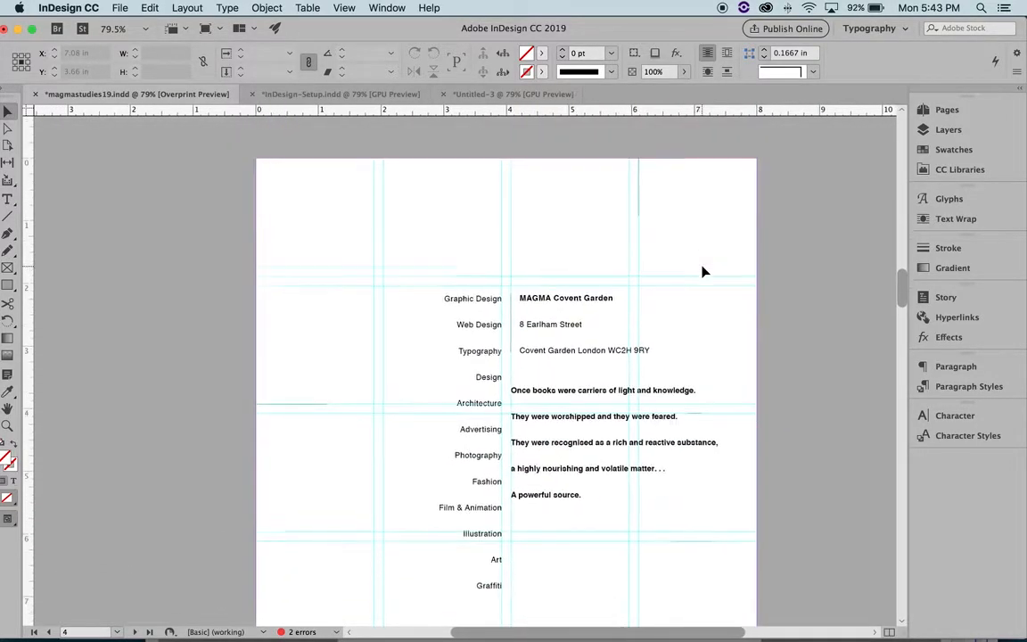
Hide the guides on page 4 to examine the text layout and its thin rule lines without the grid.
{"action": "scroll", "coordinate": [702, 271], "scroll_direction": "up", "scroll_amount": 2}
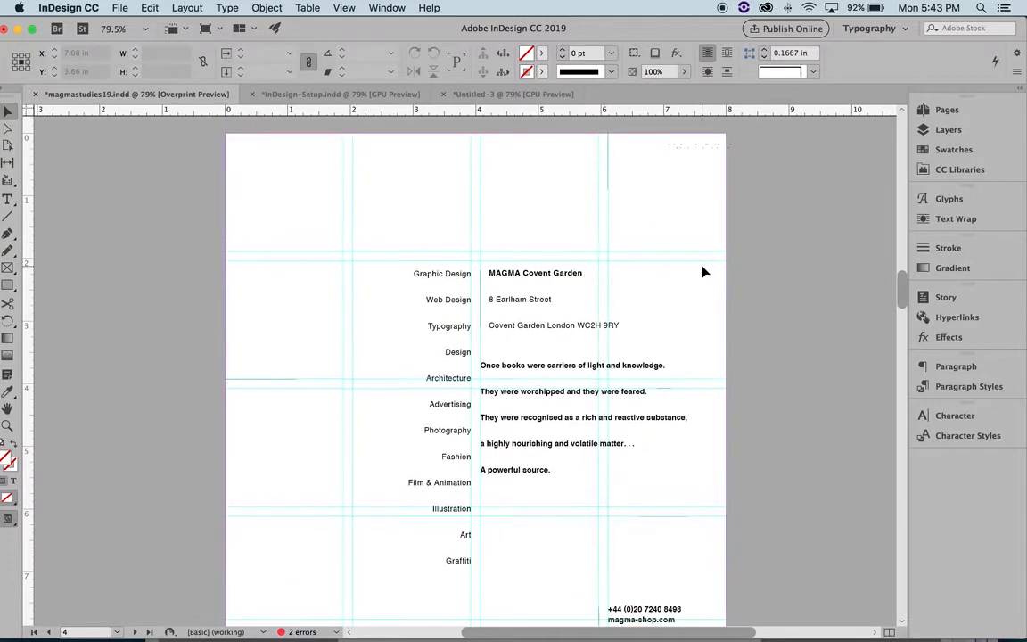
{"action": "key", "text": "w"}
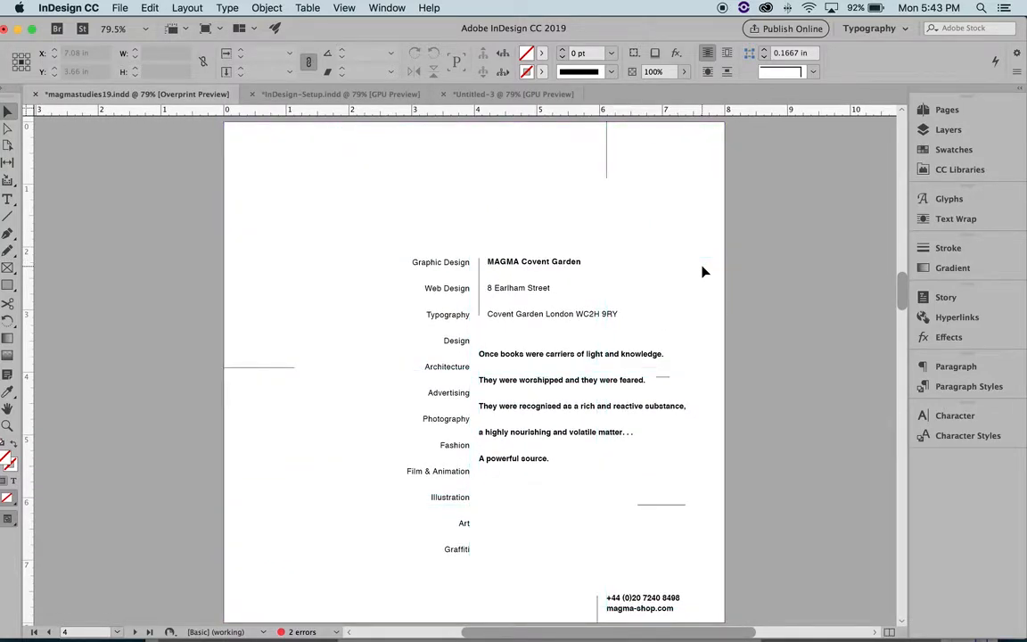
{"action": "scroll", "coordinate": [703, 272], "scroll_direction": "right", "scroll_amount": 1}
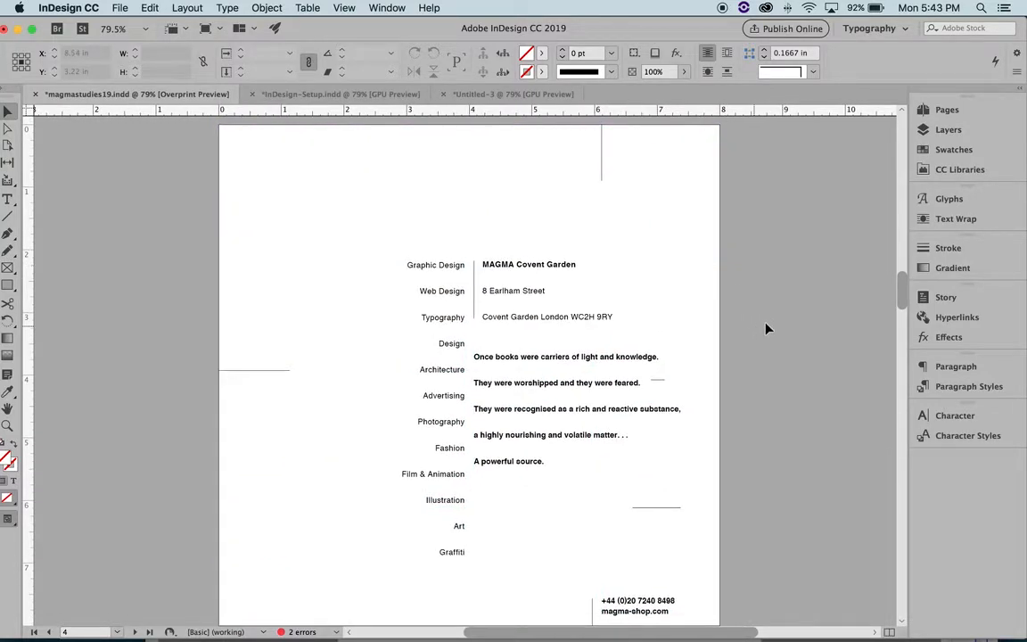
{"action": "scroll", "coordinate": [848, 329], "scroll_direction": "down", "scroll_amount": 1}
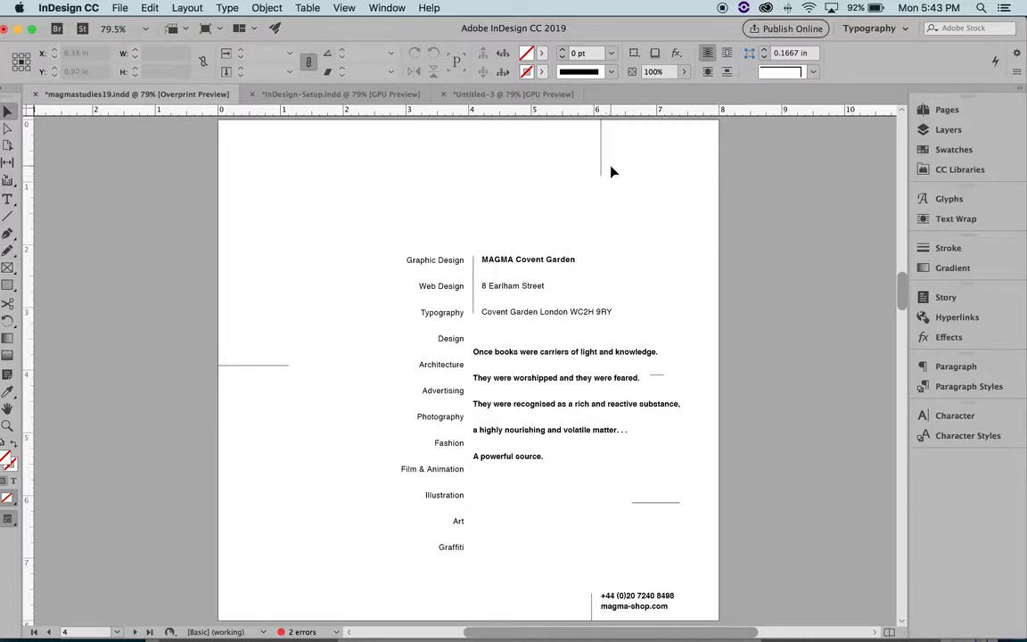
Delete the two lines at the page 4 edges and the vertical lines beside the address and contact text.
{"action": "left_click_drag", "start_coordinate": [252, 347], "coordinate": [277, 385]}
{"action": "left_click", "coordinate": [474, 295], "text": "shift"}
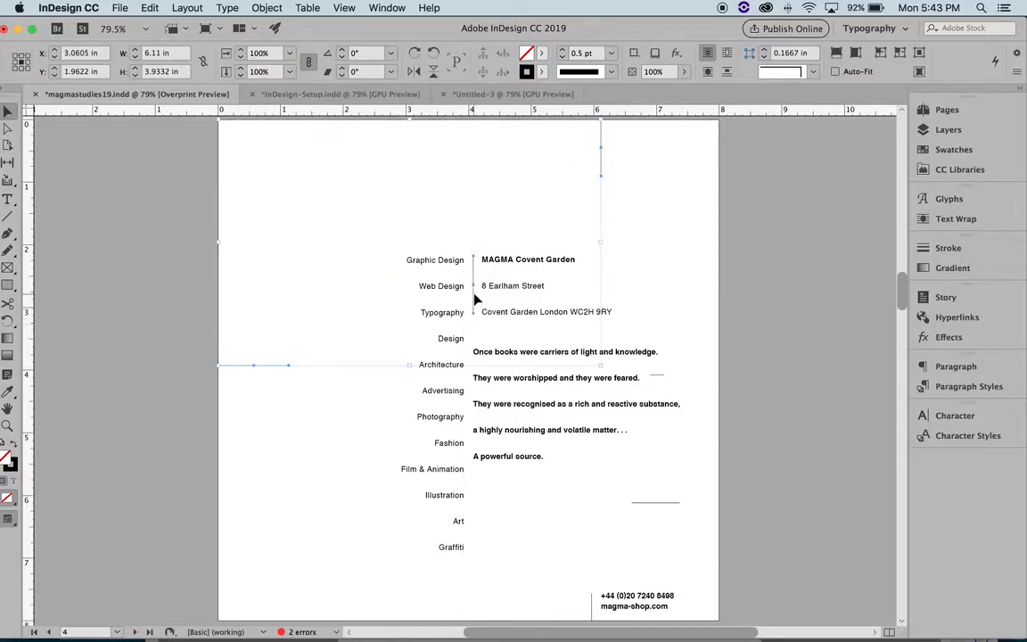
{"action": "left_click", "coordinate": [662, 502], "text": "shift"}
{"action": "left_click", "coordinate": [658, 504], "text": "shift"}
{"action": "left_click", "coordinate": [655, 503], "text": "shift"}
{"action": "left_click", "coordinate": [655, 505], "text": "shift"}
{"action": "left_click", "coordinate": [591, 613], "text": "shift"}
{"action": "left_click", "coordinate": [593, 613]}
Lock the quote text frame on page 4 and delete the two short horizontal lines overlapping it.
{"action": "left_click", "coordinate": [671, 506]}
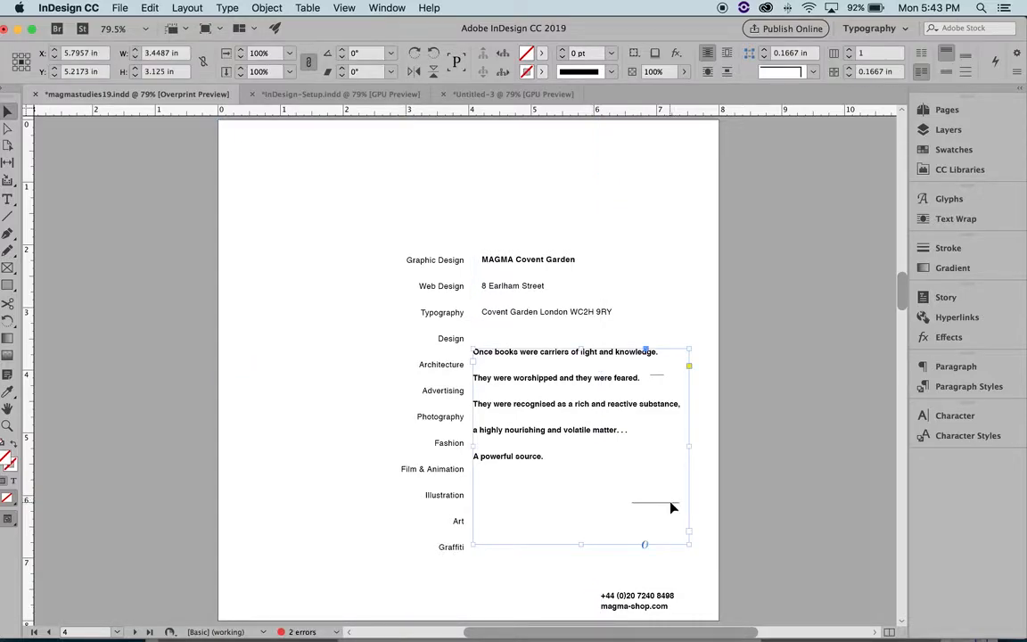
{"action": "key", "text": "super+l"}
{"action": "left_click", "coordinate": [671, 505]}
{"action": "key", "text": "Delete"}
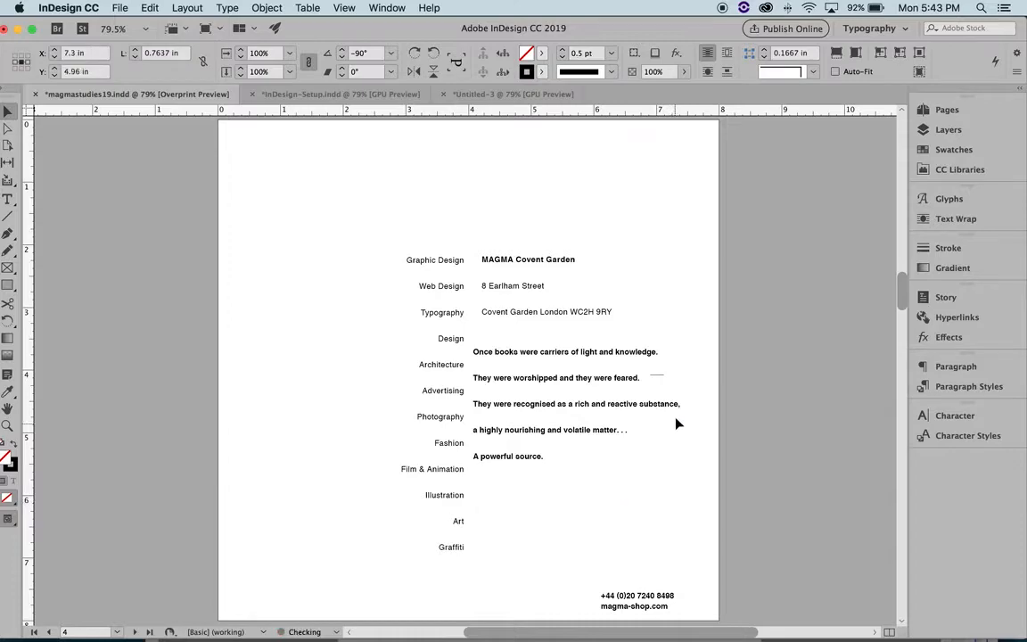
{"action": "left_click", "coordinate": [659, 374]}
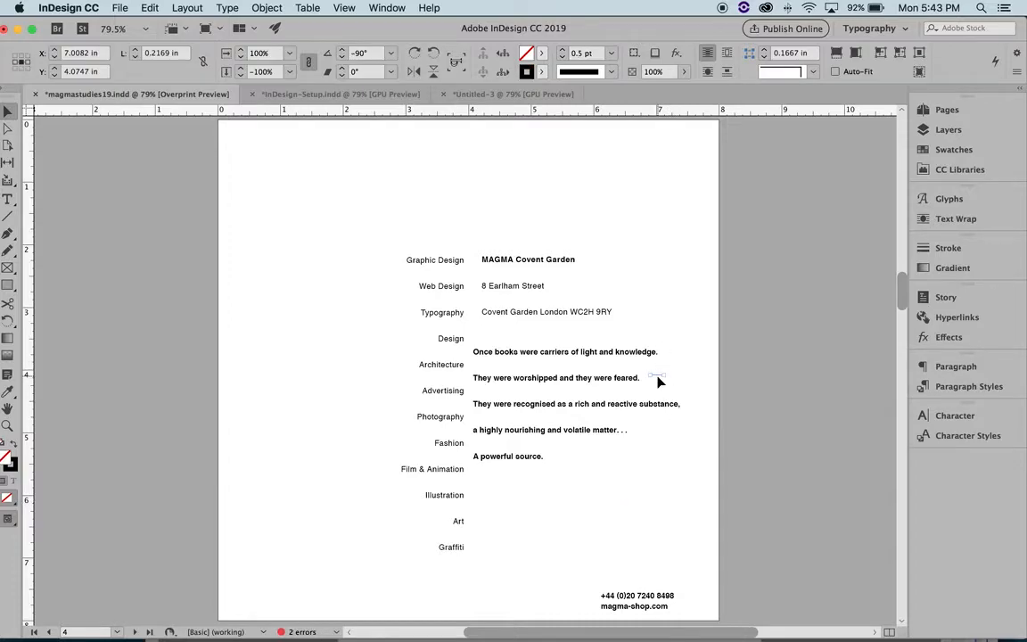
{"action": "key", "text": "Delete"}
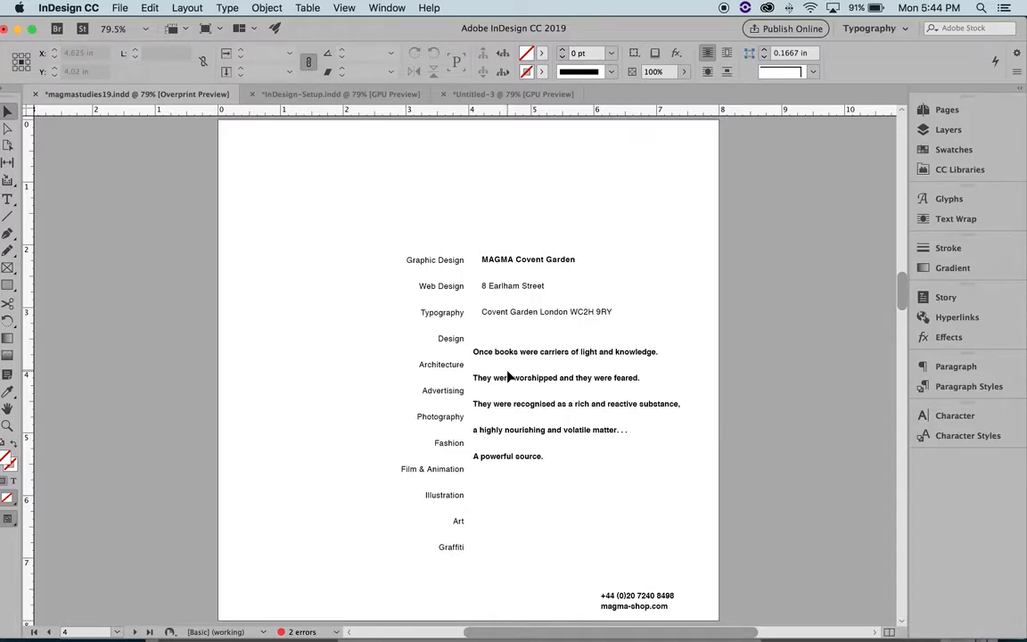
Undo the line deletions and the text frame lock on page 4, and clear the selection.
{"action": "key", "text": "super+z"}
{"action": "key", "text": "super+z"}
{"action": "key", "text": "super+z"}
{"action": "key", "text": "super+z"}
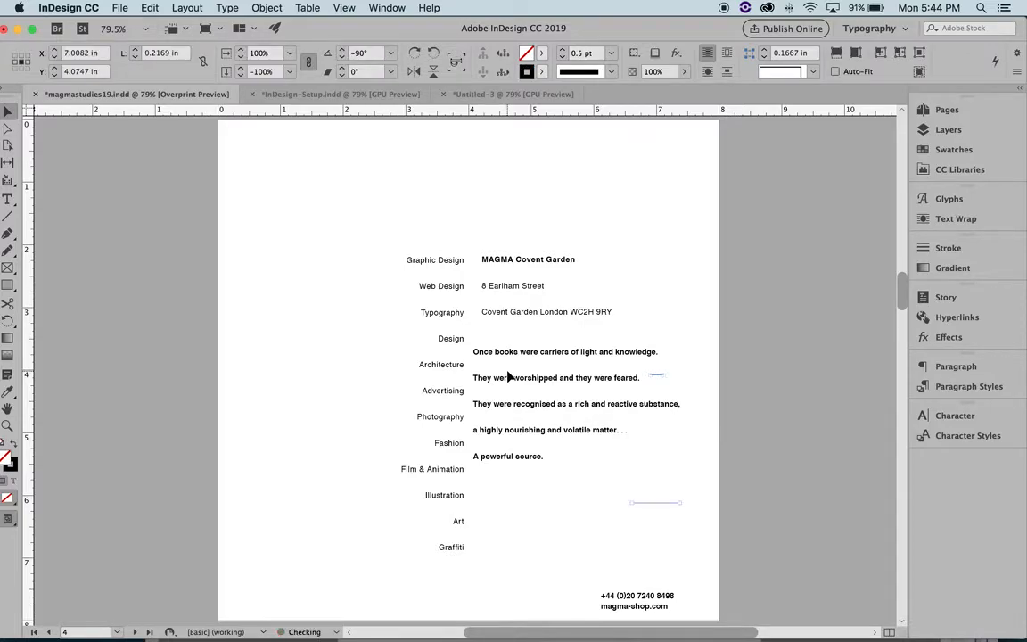
{"action": "left_click", "coordinate": [214, 329]}
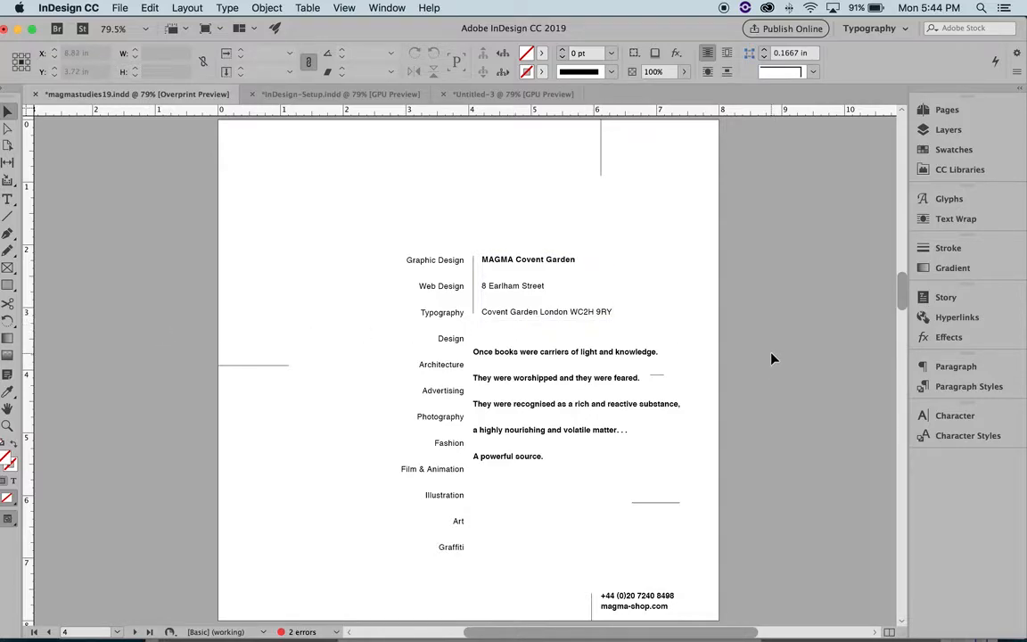
Toggle the guides on page 4, and compare the angled text on page 5 with the guide grid.
{"action": "key", "text": "super+;"}
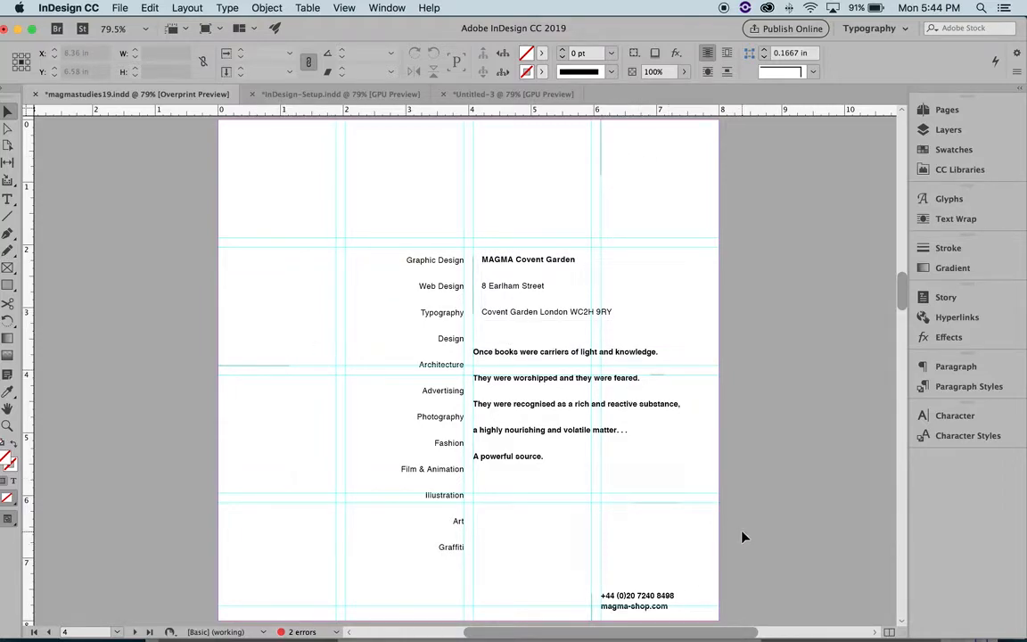
{"action": "key", "text": "w"}
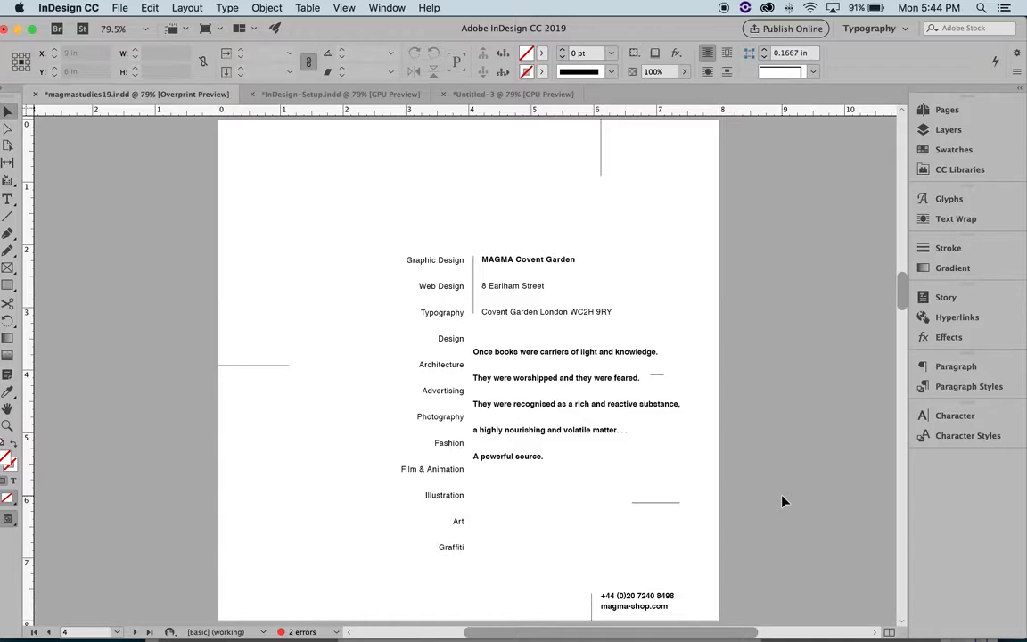
{"action": "scroll", "coordinate": [783, 502], "scroll_direction": "down", "scroll_amount": 12}
{"action": "scroll", "coordinate": [783, 502], "scroll_direction": "up", "scroll_amount": 3}
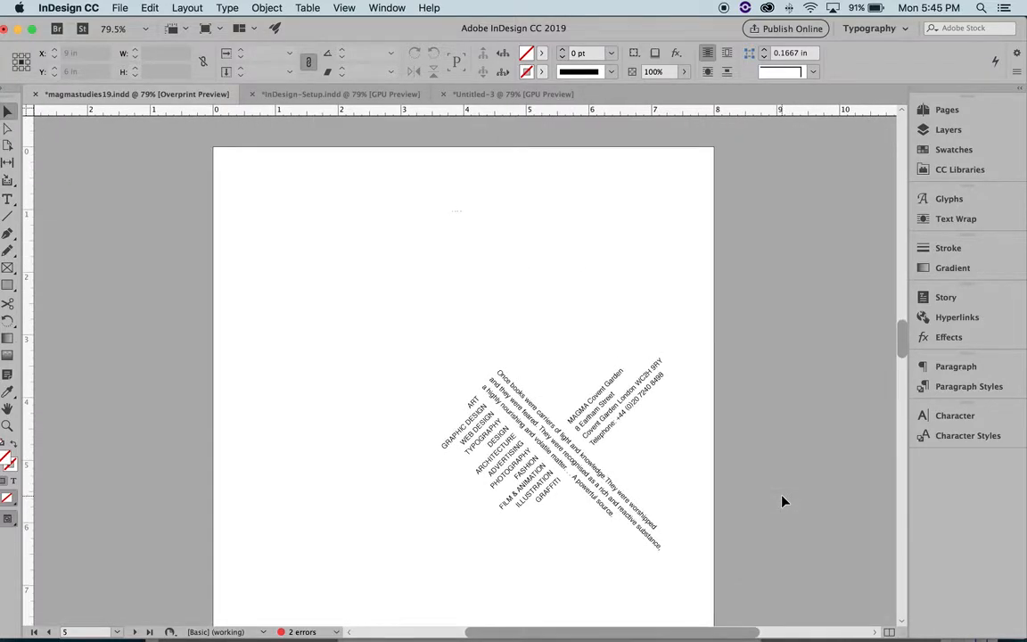
{"action": "key", "text": "super+;"}
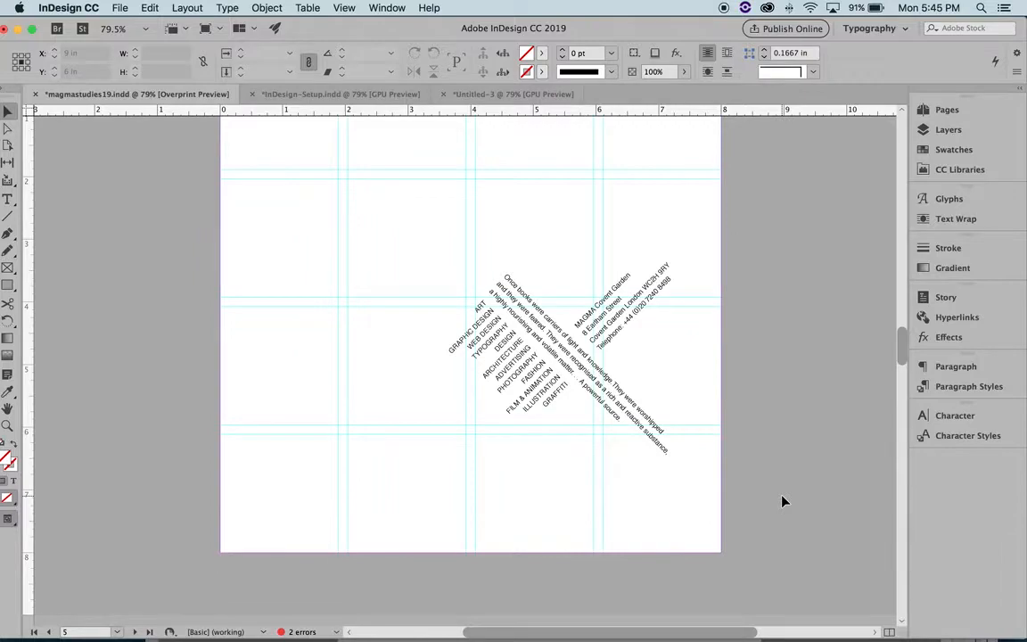
{"action": "scroll", "coordinate": [782, 493], "scroll_direction": "up", "scroll_amount": 1}
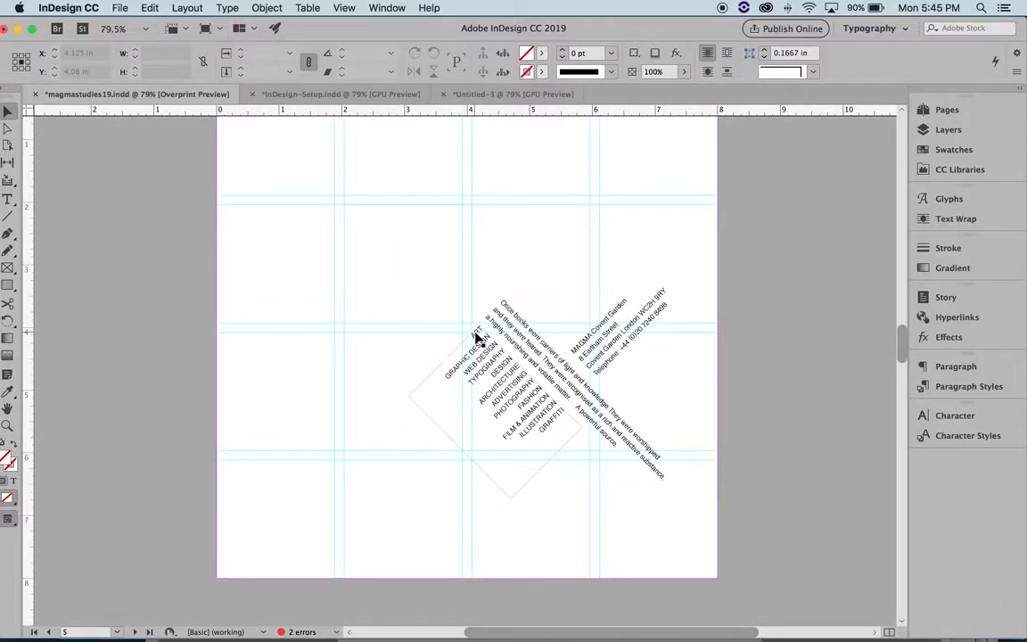
Go on to page 9 and toggle the guides to compare the layered, rotated text composition with the grid.
{"action": "scroll", "coordinate": [833, 374], "scroll_direction": "down", "scroll_amount": 15}
{"action": "scroll", "coordinate": [833, 373], "scroll_direction": "down", "scroll_amount": 10}
{"action": "scroll", "coordinate": [834, 373], "scroll_direction": "down", "scroll_amount": 8}
{"action": "scroll", "coordinate": [834, 374], "scroll_direction": "down", "scroll_amount": 1}
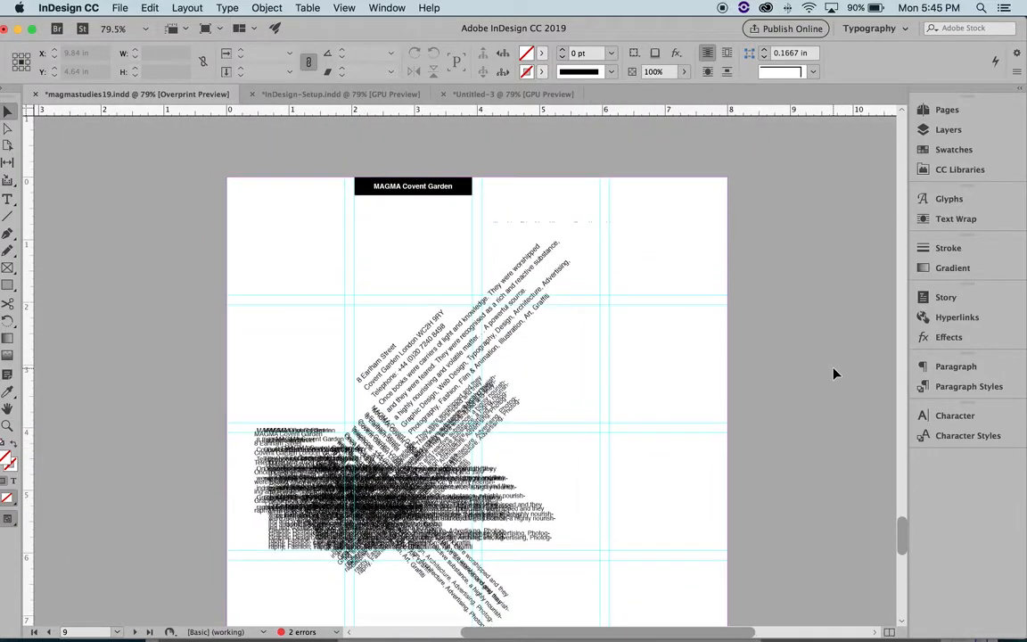
{"action": "key", "text": "super+;"}
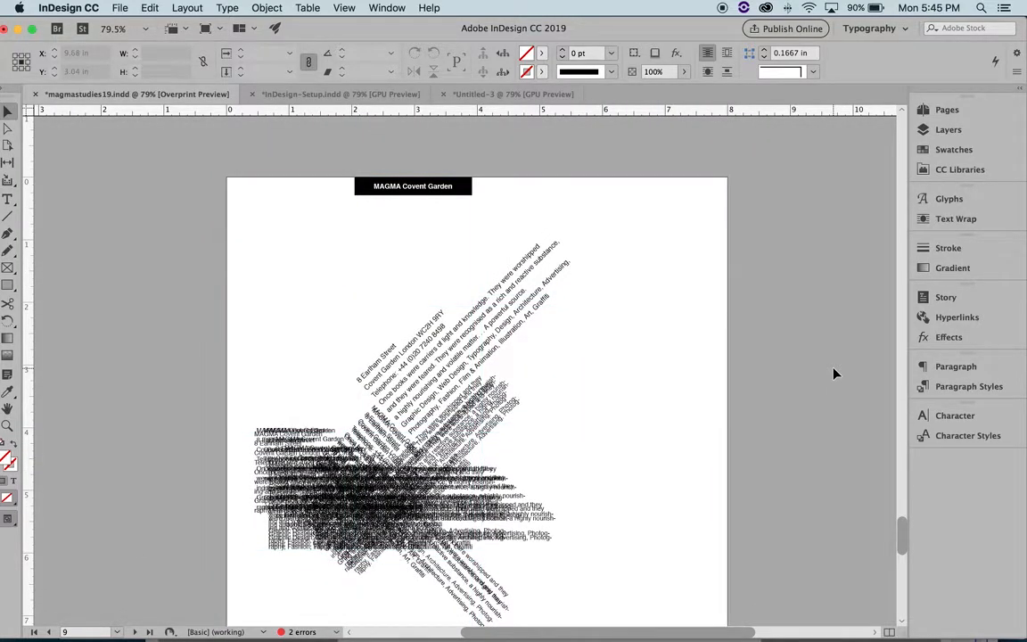
{"action": "scroll", "coordinate": [834, 374], "scroll_direction": "down", "scroll_amount": 3}
{"action": "scroll", "coordinate": [834, 373], "scroll_direction": "up", "scroll_amount": 1}
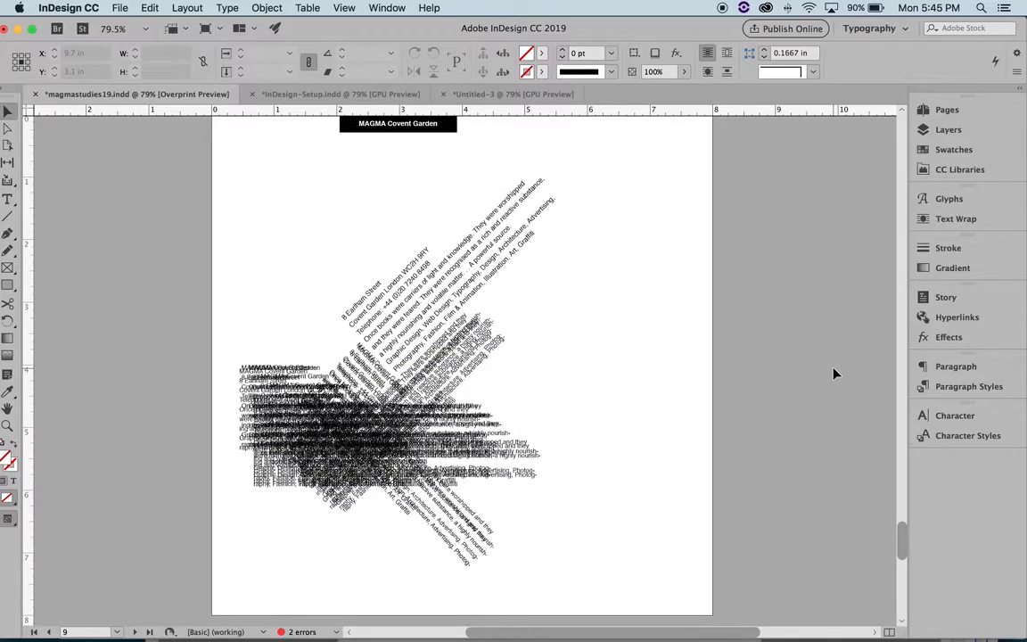
{"action": "scroll", "coordinate": [833, 373], "scroll_direction": "up", "scroll_amount": 1}
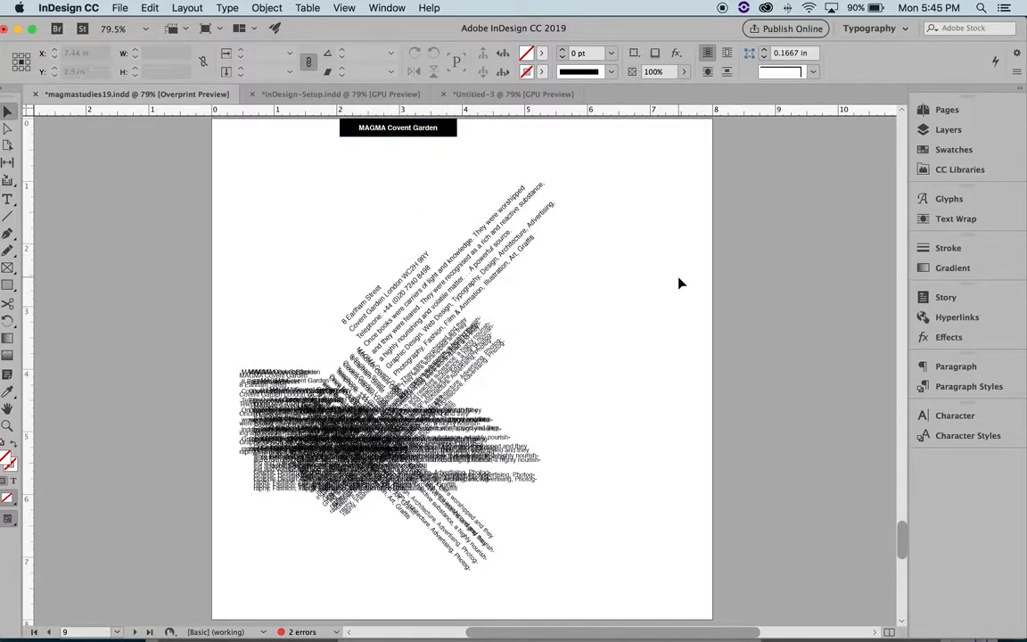
{"action": "key", "text": "super+semicolon"}
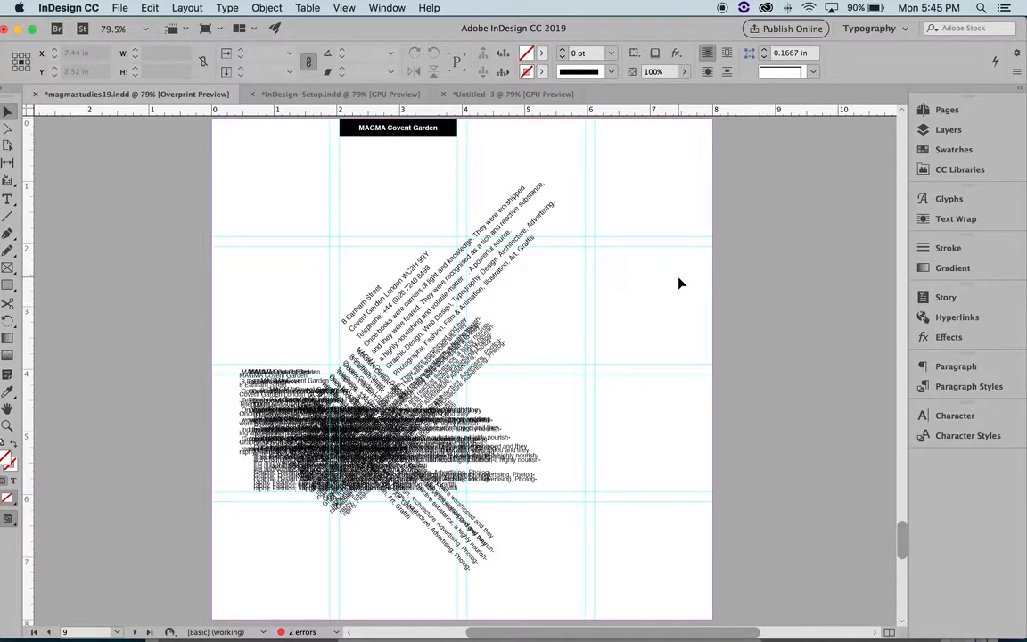
{"action": "key", "text": "super+semicolon"}
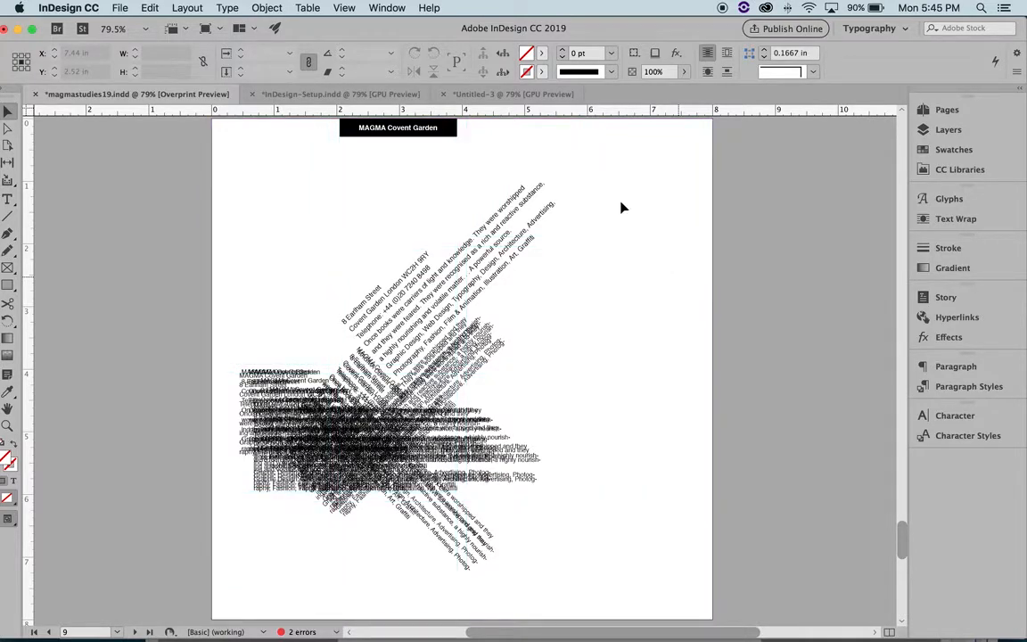
Switch to InDesign-Setup.indd and show the guides on page 2 to examine the red text block against the grid.
{"action": "left_click", "coordinate": [298, 93]}
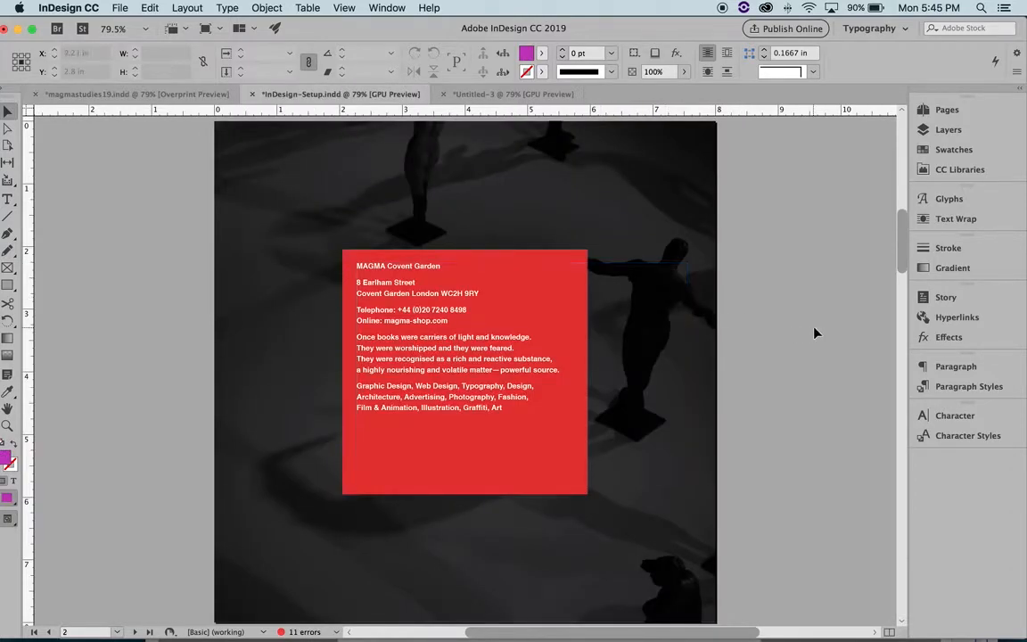
{"action": "scroll", "coordinate": [814, 332], "scroll_direction": "up", "scroll_amount": 10}
{"action": "scroll", "coordinate": [814, 332], "scroll_direction": "down", "scroll_amount": 4}
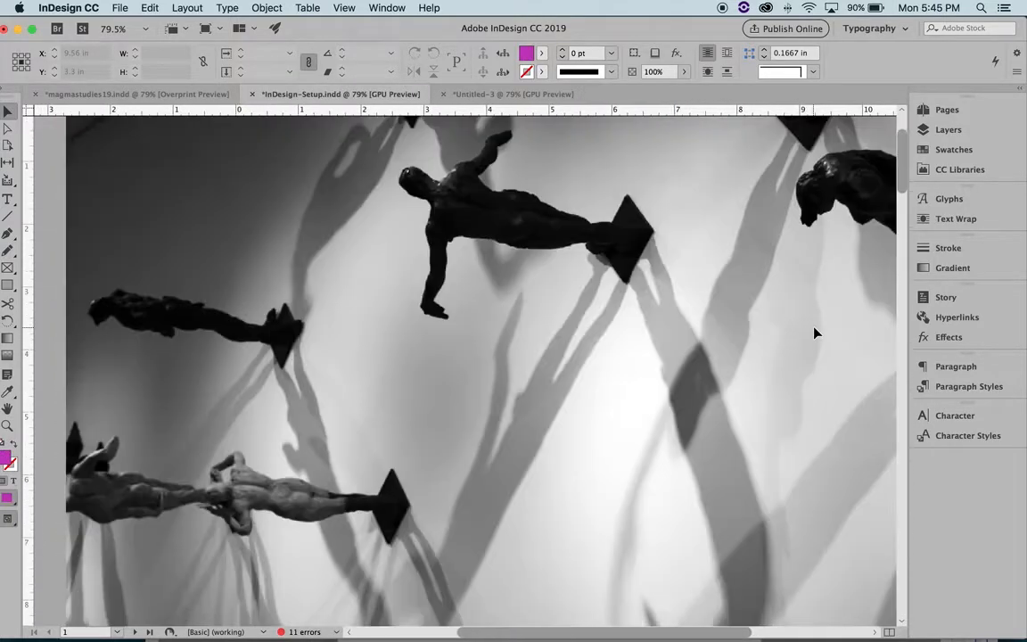
{"action": "scroll", "coordinate": [813, 333], "scroll_direction": "down", "scroll_amount": 10}
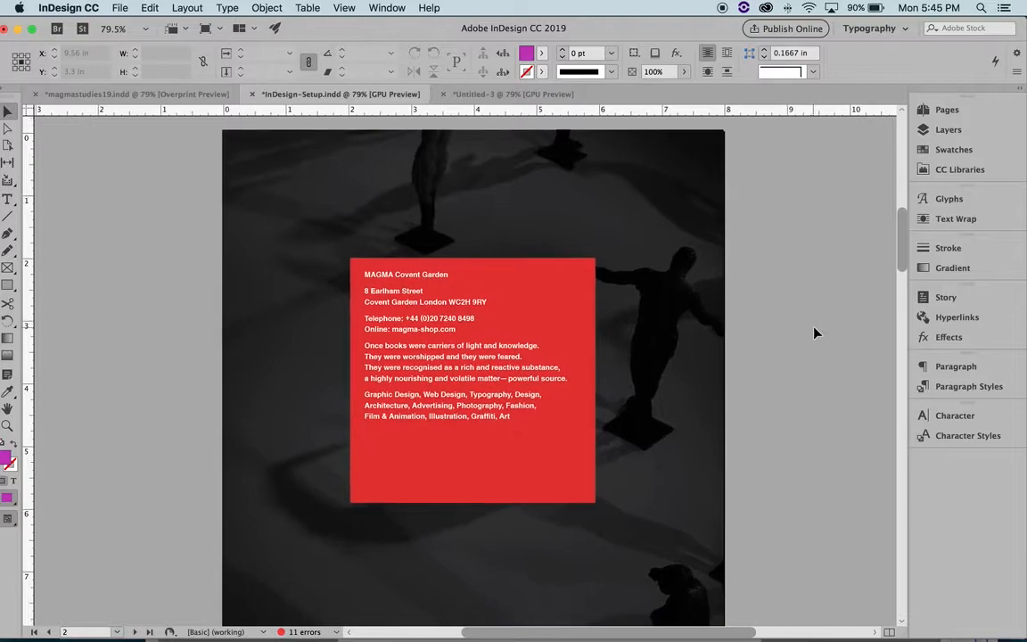
{"action": "scroll", "coordinate": [814, 333], "scroll_direction": "down", "scroll_amount": 1}
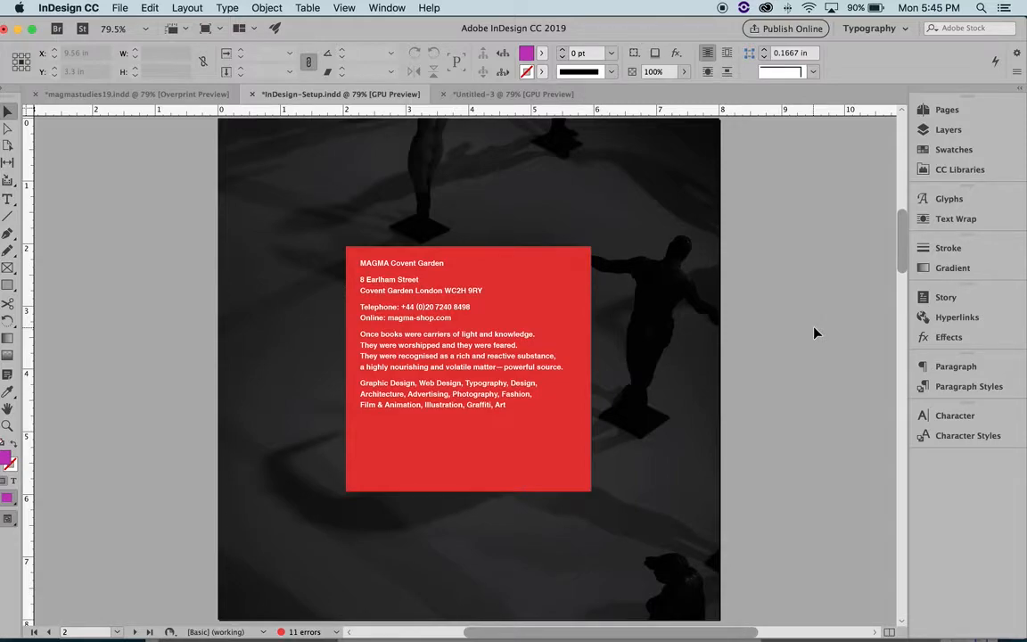
{"action": "key", "text": "super+semicolon"}
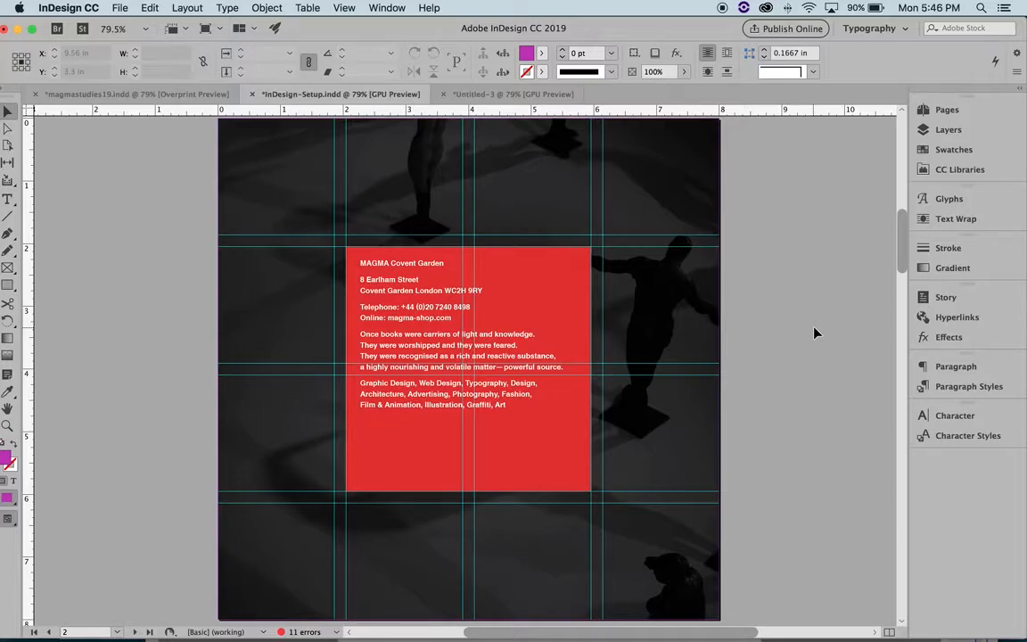
Compare page 3's magenta and yellow image blocks and right-aligned text with the grid, looking back at page 2 and hiding the guides.
{"action": "scroll", "coordinate": [806, 388], "scroll_direction": "down", "scroll_amount": 15}
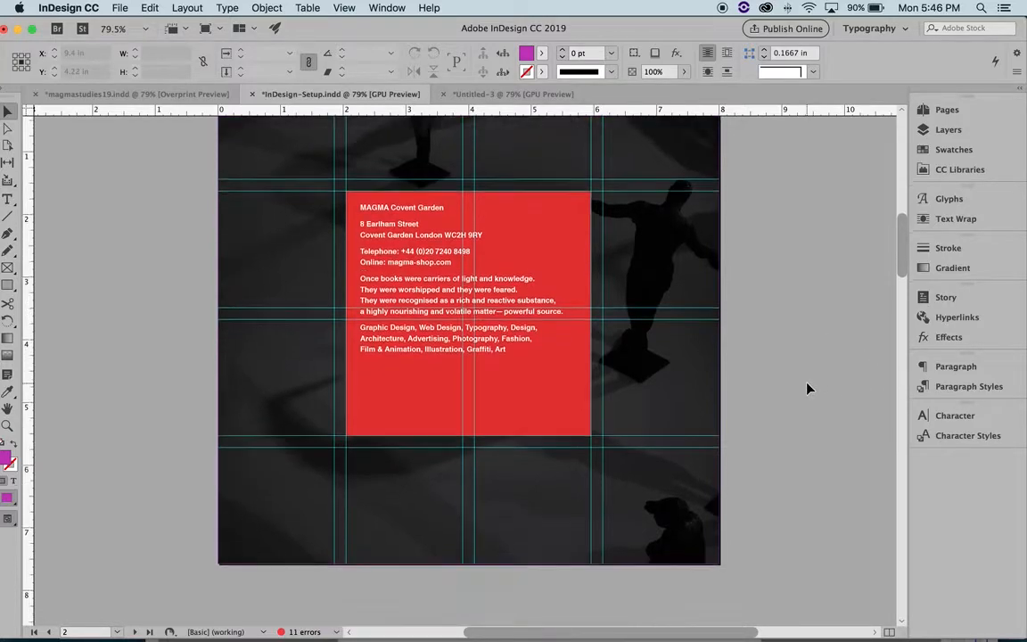
{"action": "scroll", "coordinate": [806, 388], "scroll_direction": "down", "scroll_amount": 3}
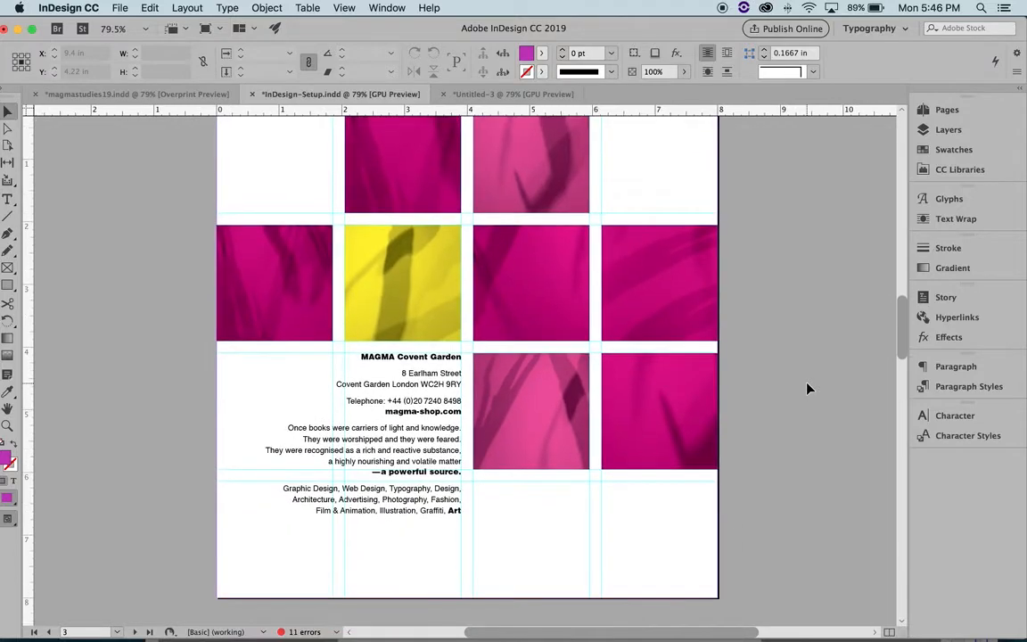
{"action": "scroll", "coordinate": [806, 388], "scroll_direction": "up", "scroll_amount": 2}
{"action": "scroll", "coordinate": [806, 387], "scroll_direction": "up", "scroll_amount": 2}
{"action": "scroll", "coordinate": [807, 386], "scroll_direction": "down", "scroll_amount": 2}
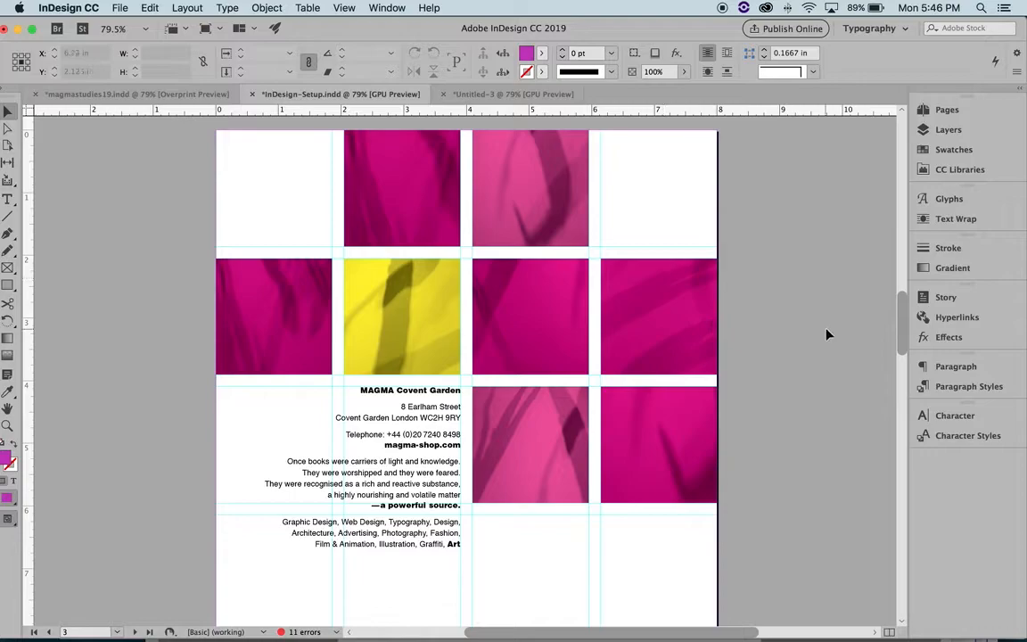
{"action": "scroll", "coordinate": [826, 334], "scroll_direction": "up", "scroll_amount": 15}
{"action": "scroll", "coordinate": [836, 429], "scroll_direction": "down", "scroll_amount": 15}
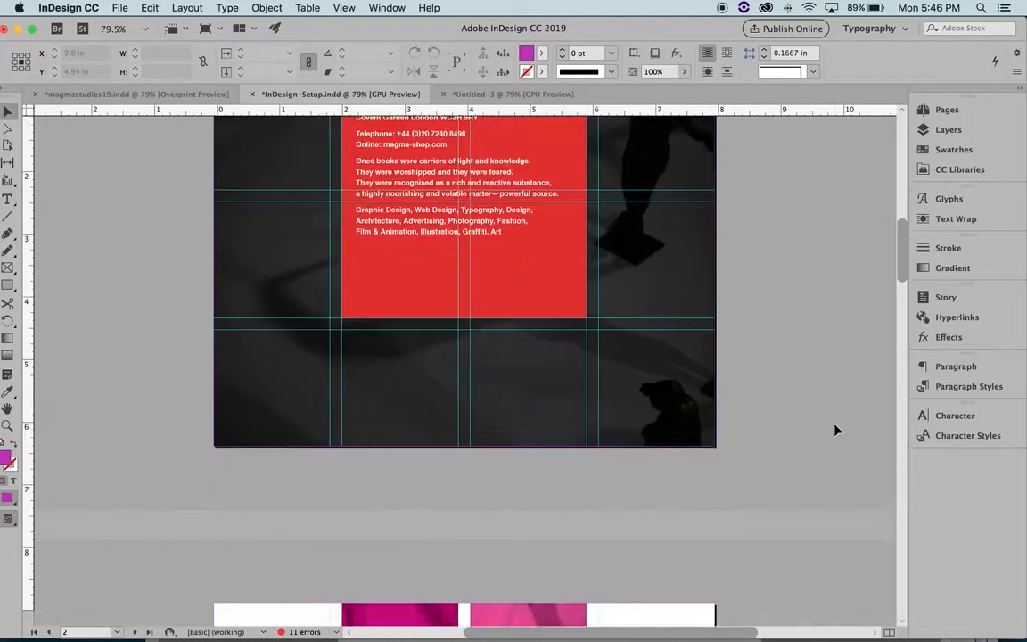
{"action": "scroll", "coordinate": [836, 431], "scroll_direction": "down", "scroll_amount": 1}
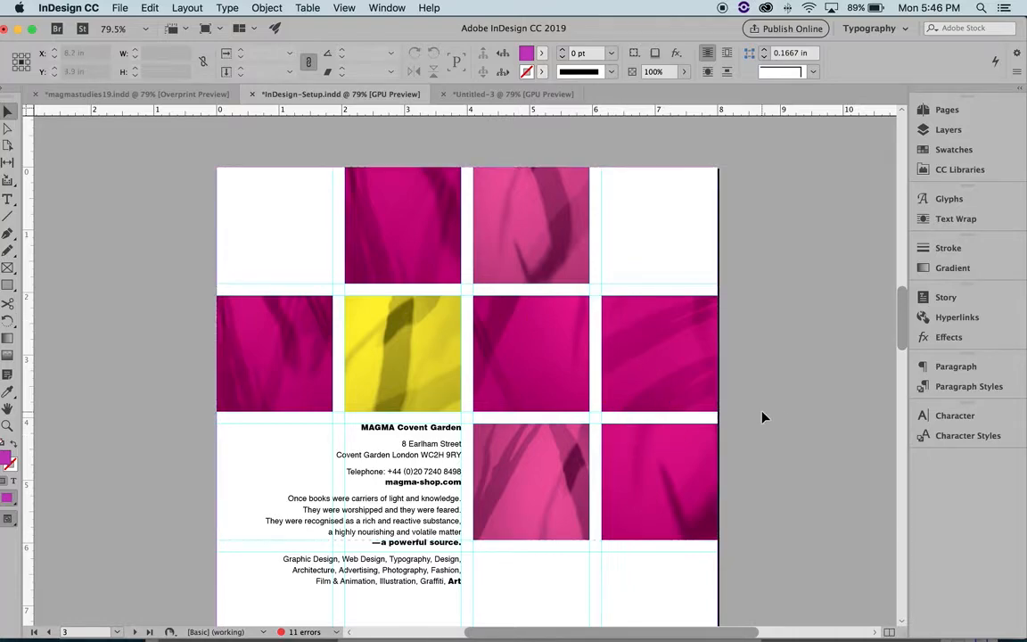
{"action": "scroll", "coordinate": [808, 417], "scroll_direction": "down", "scroll_amount": 1}
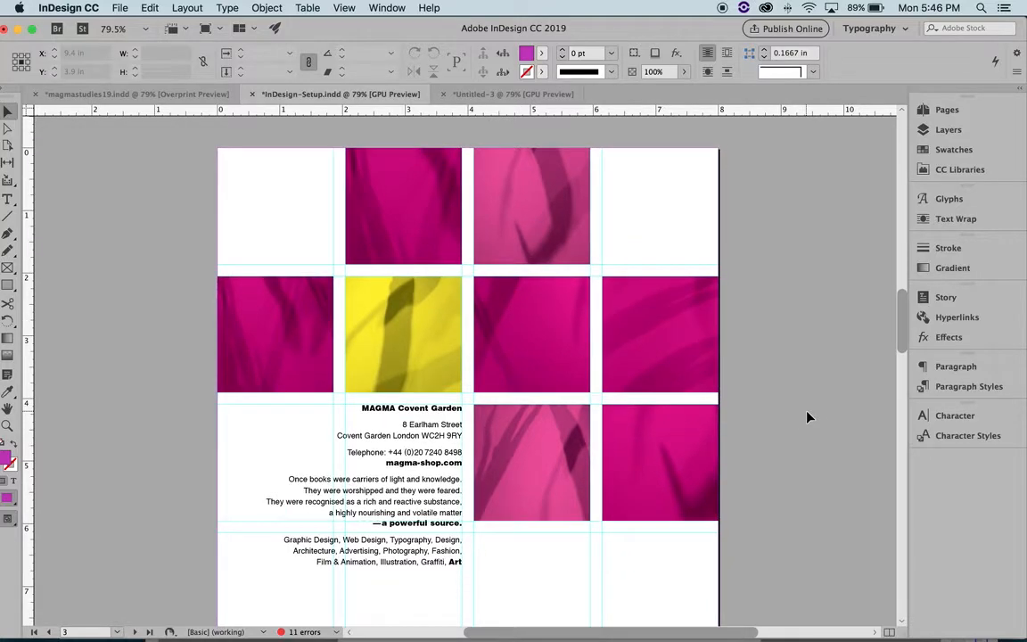
{"action": "scroll", "coordinate": [808, 416], "scroll_direction": "down", "scroll_amount": 1}
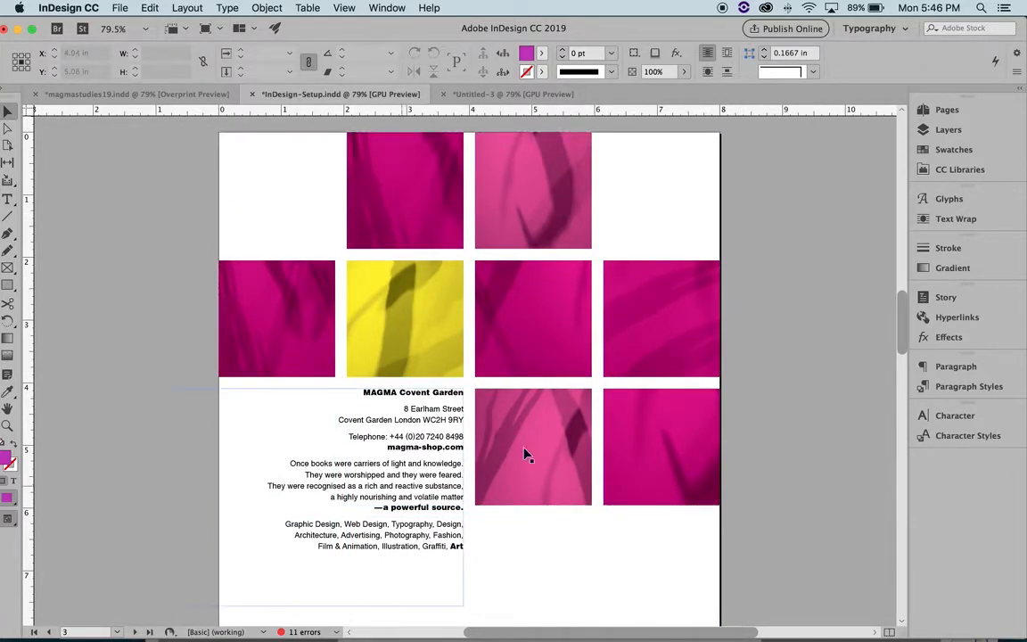
{"action": "scroll", "coordinate": [821, 410], "scroll_direction": "down", "scroll_amount": 1}
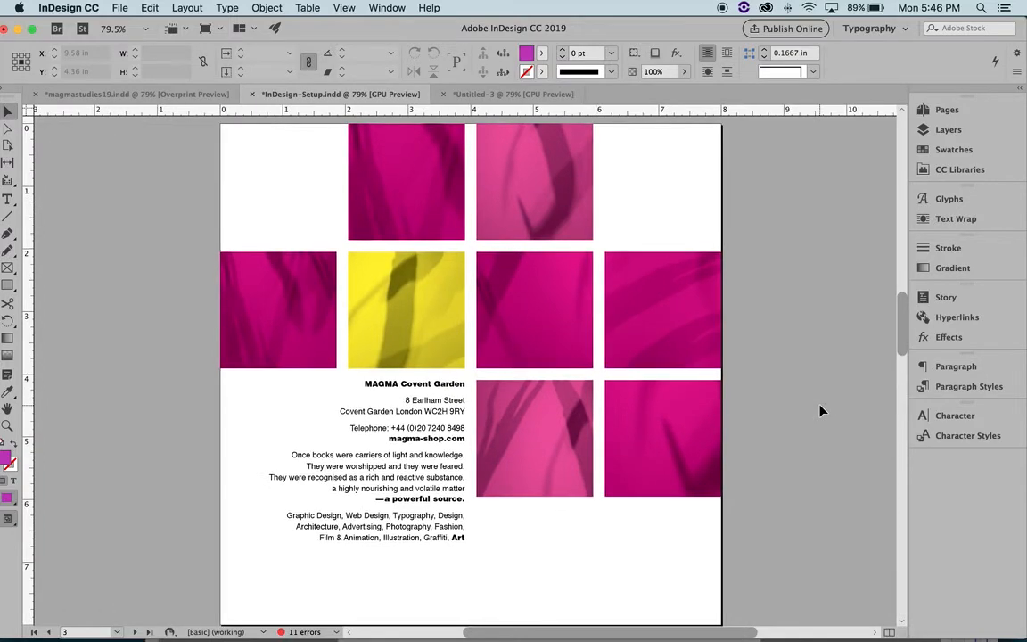
Toggle the guides on page 3 and select the right-aligned text frame to examine its placement against the image blocks.
{"action": "key", "text": "super+semicolon"}
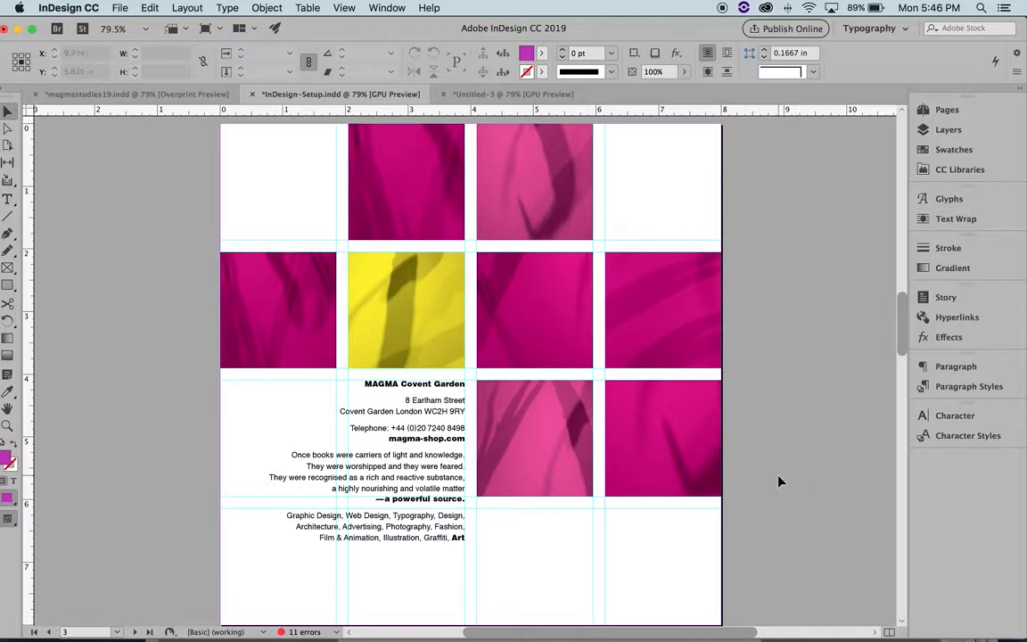
{"action": "key", "text": "w"}
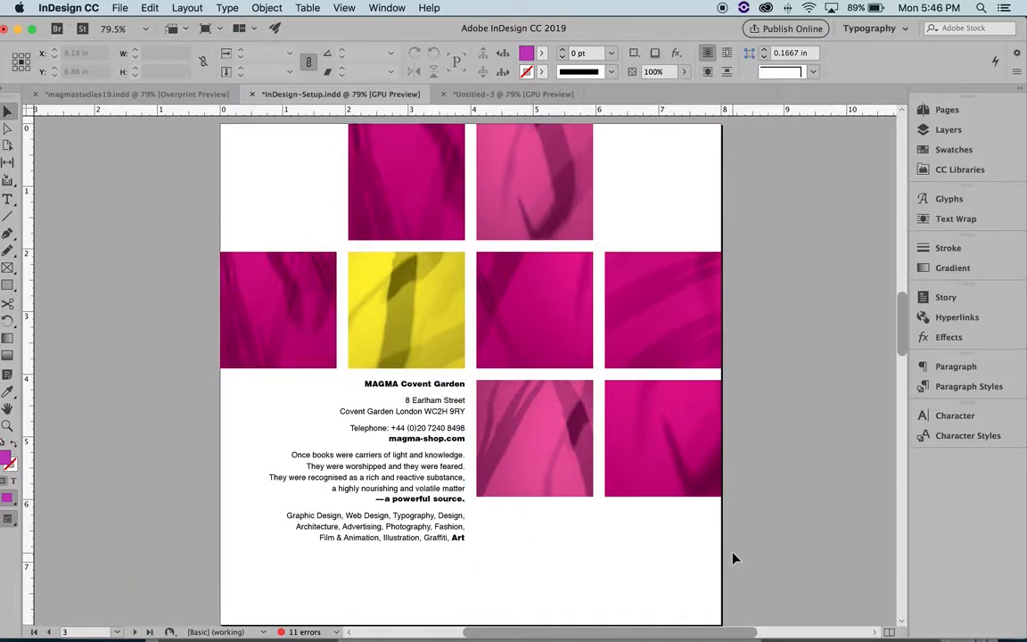
{"action": "left_click", "coordinate": [417, 490]}
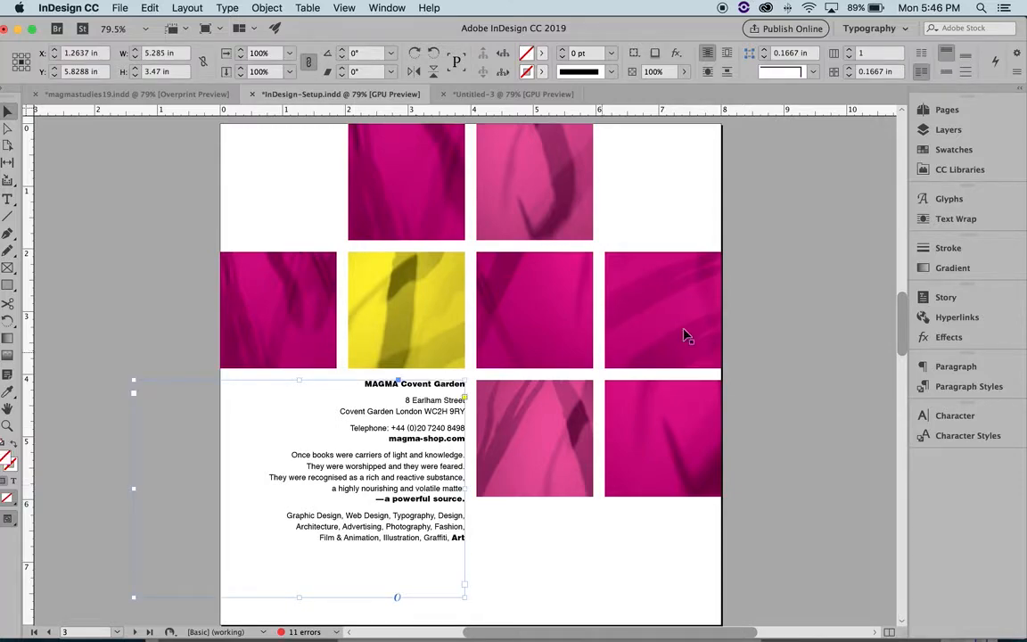
{"action": "left_click", "coordinate": [770, 370]}
Go to page 5 and toggle the guides to compare the colored triangles and angled text with the grid.
{"action": "scroll", "coordinate": [771, 371], "scroll_direction": "down", "scroll_amount": 1}
{"action": "scroll", "coordinate": [770, 371], "scroll_direction": "down", "scroll_amount": 10}
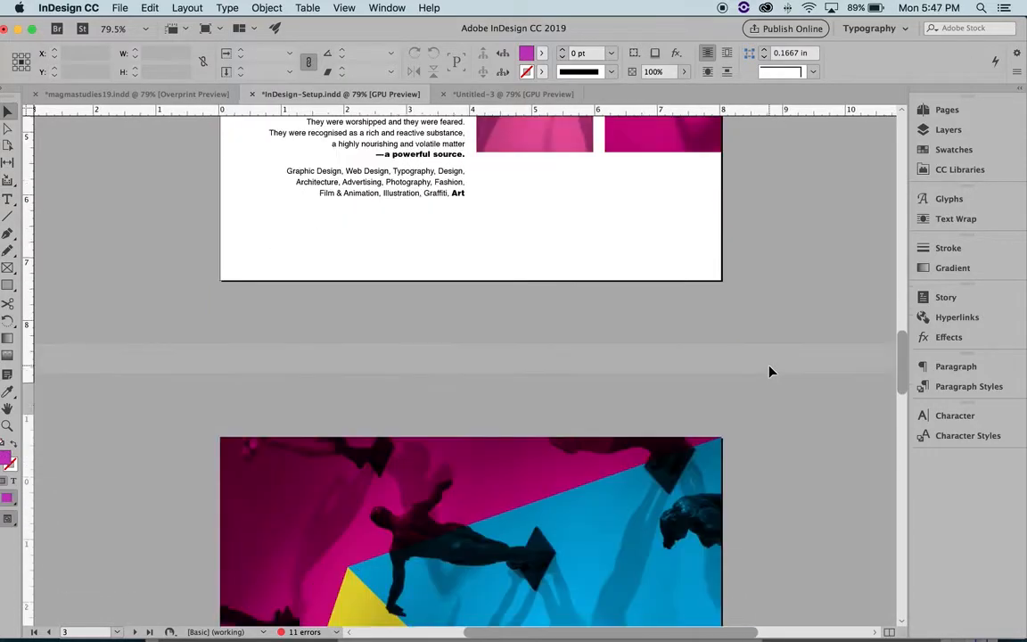
{"action": "scroll", "coordinate": [770, 371], "scroll_direction": "down", "scroll_amount": 10}
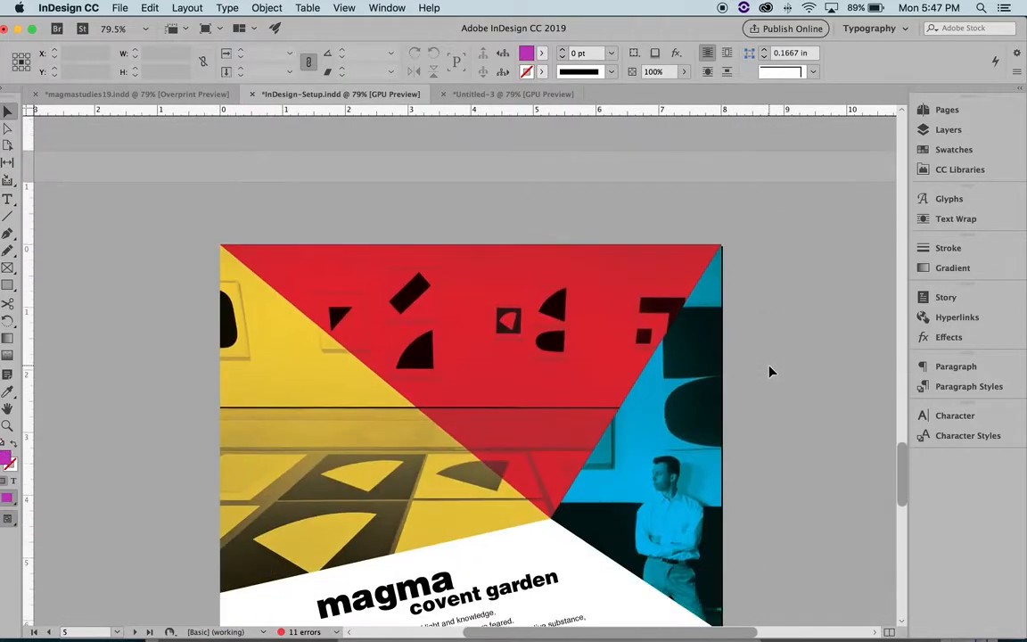
{"action": "scroll", "coordinate": [771, 371], "scroll_direction": "up", "scroll_amount": 1}
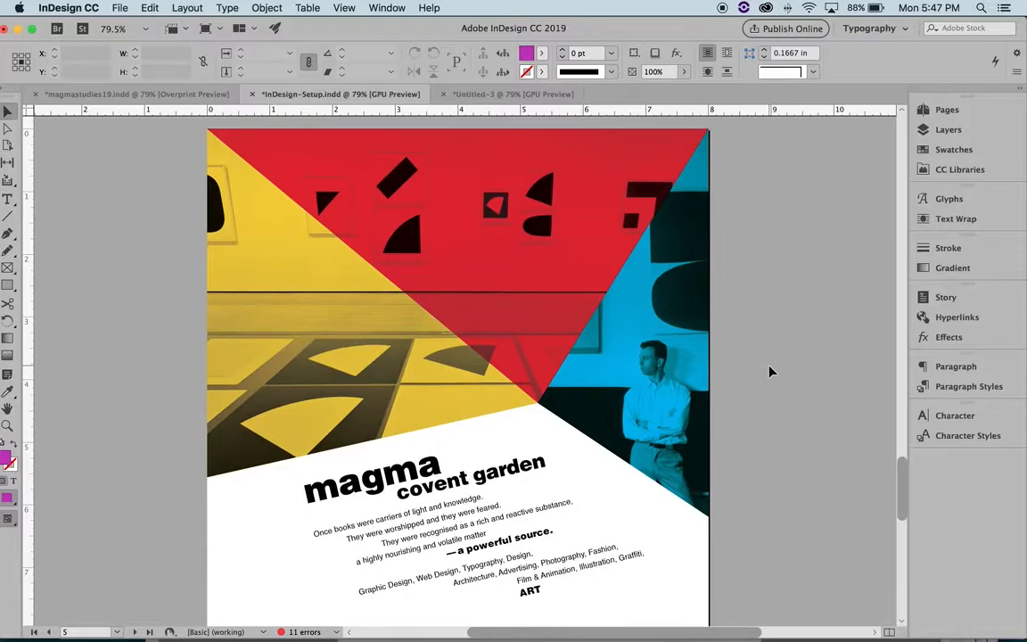
{"action": "key", "text": "super+semicolon"}
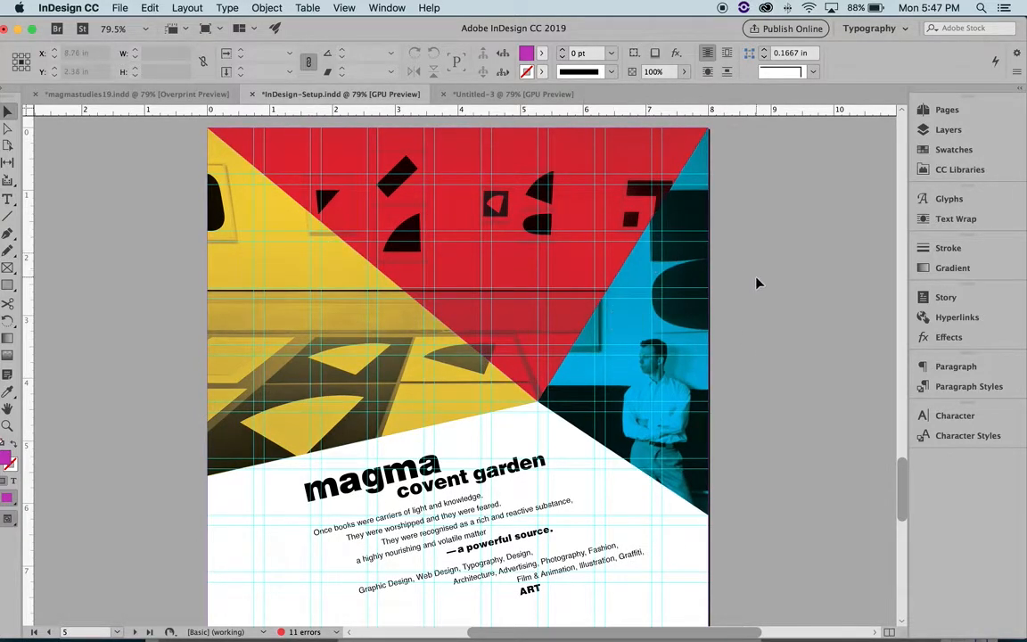
{"action": "scroll", "coordinate": [756, 284], "scroll_direction": "down", "scroll_amount": 1}
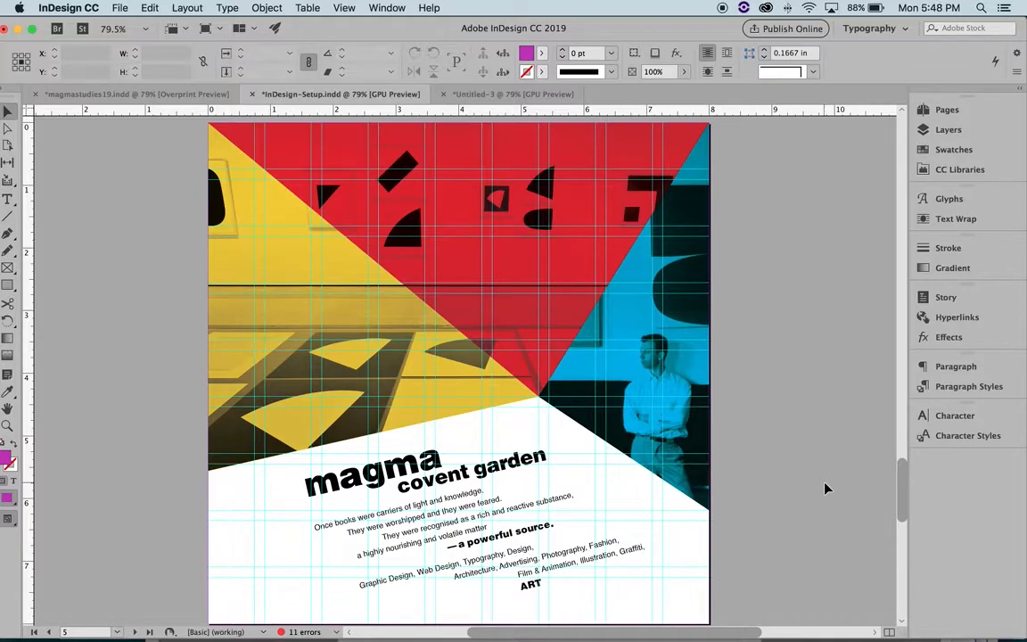
{"action": "key", "text": "super+semicolon"}
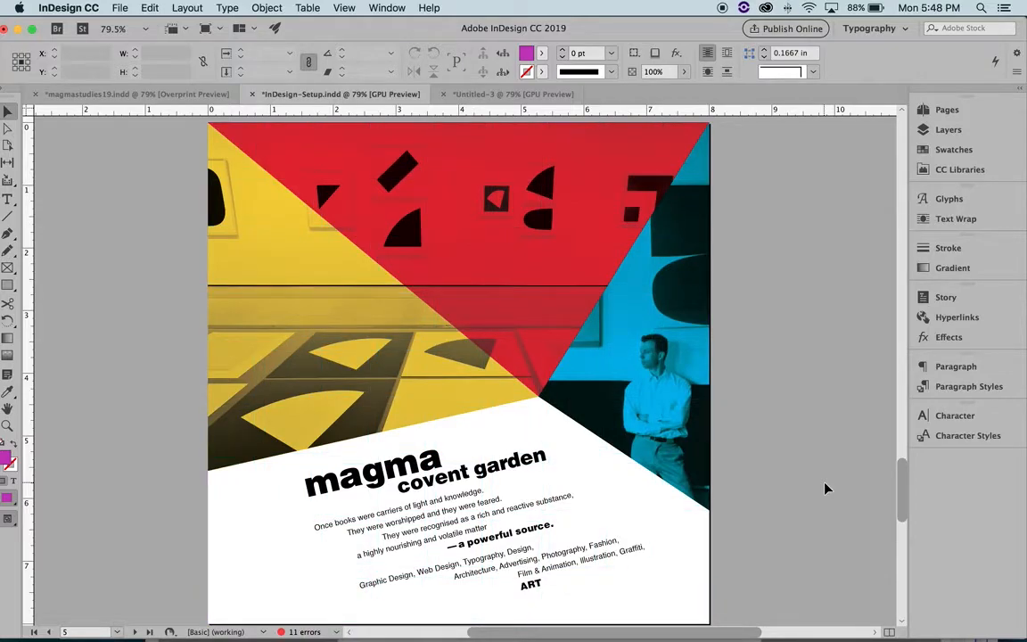
{"action": "left_click", "coordinate": [374, 502]}
{"action": "scroll", "coordinate": [767, 358], "scroll_direction": "up", "scroll_amount": 1}
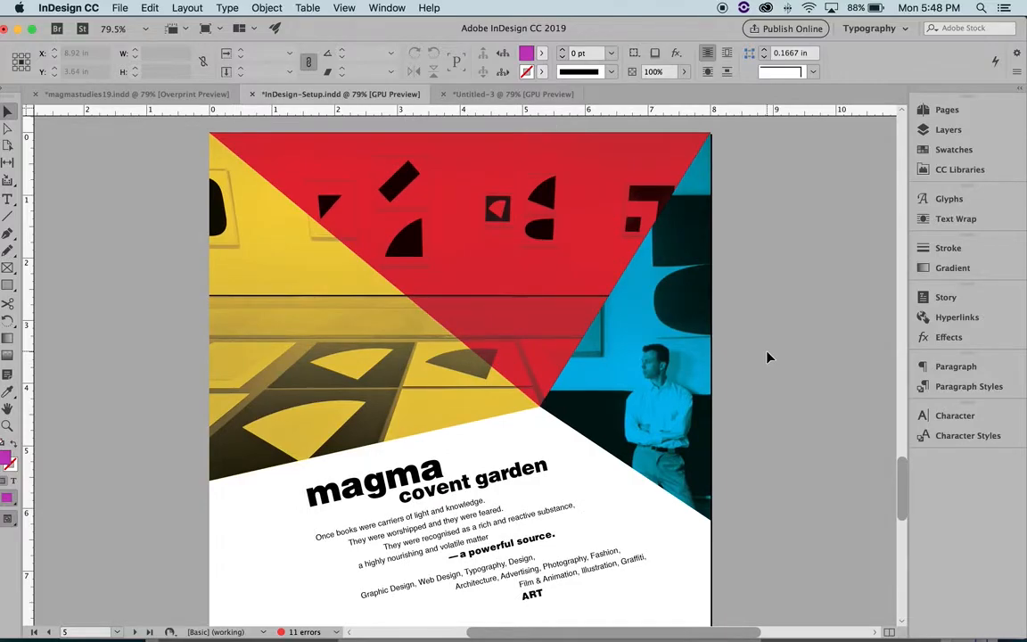
{"action": "scroll", "coordinate": [768, 358], "scroll_direction": "up", "scroll_amount": 3}
{"action": "scroll", "coordinate": [768, 357], "scroll_direction": "up", "scroll_amount": 10}
{"action": "scroll", "coordinate": [768, 358], "scroll_direction": "up", "scroll_amount": 10}
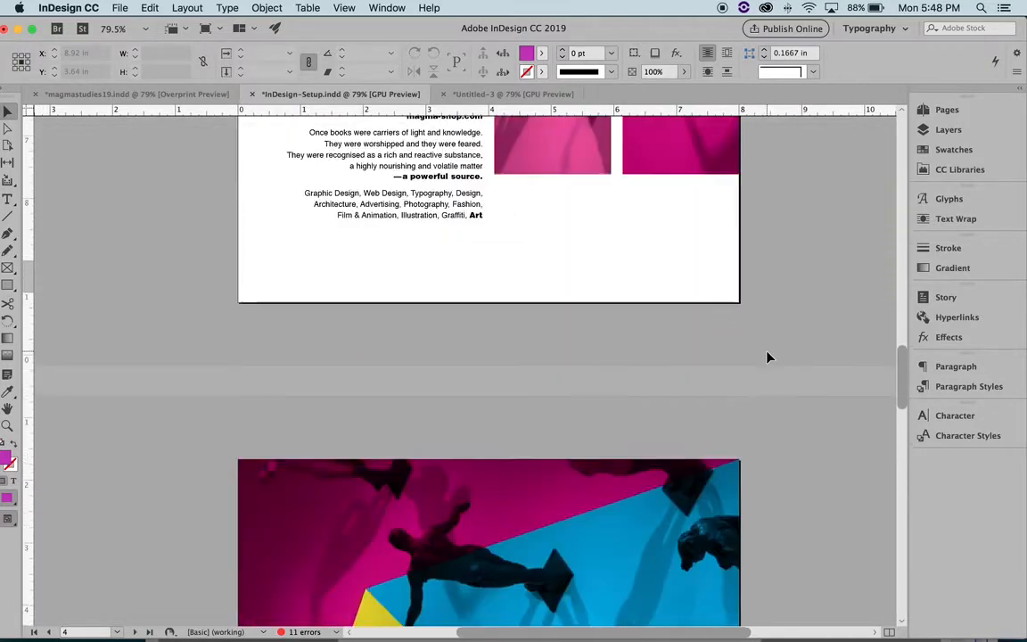
Switch to the Untitled-3 document and delete the three magenta squares in the middle row of B-Master.
{"action": "left_click", "coordinate": [151, 95]}
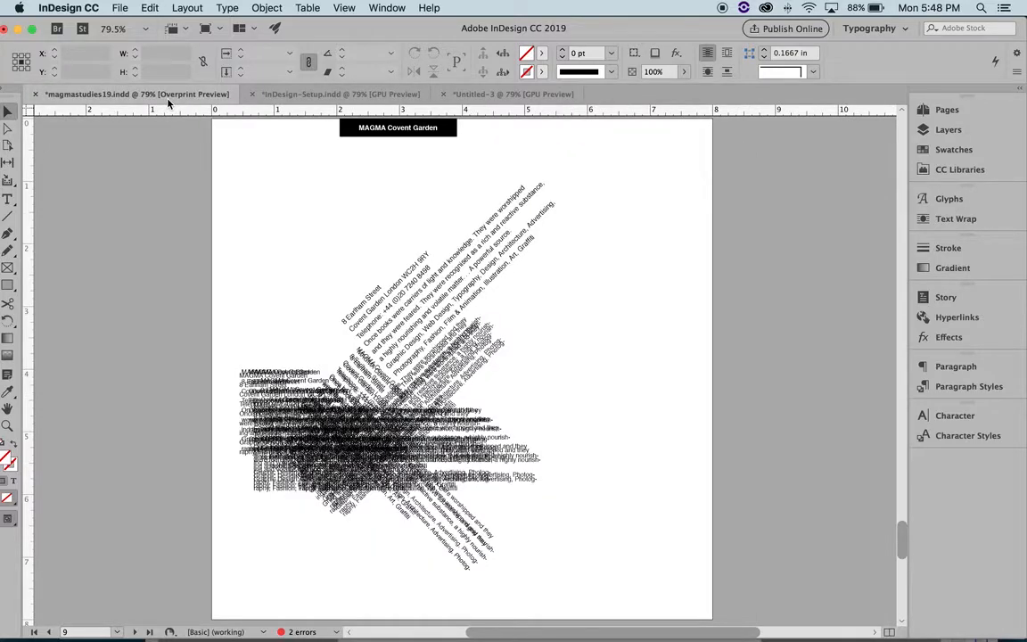
{"action": "left_click", "coordinate": [495, 100]}
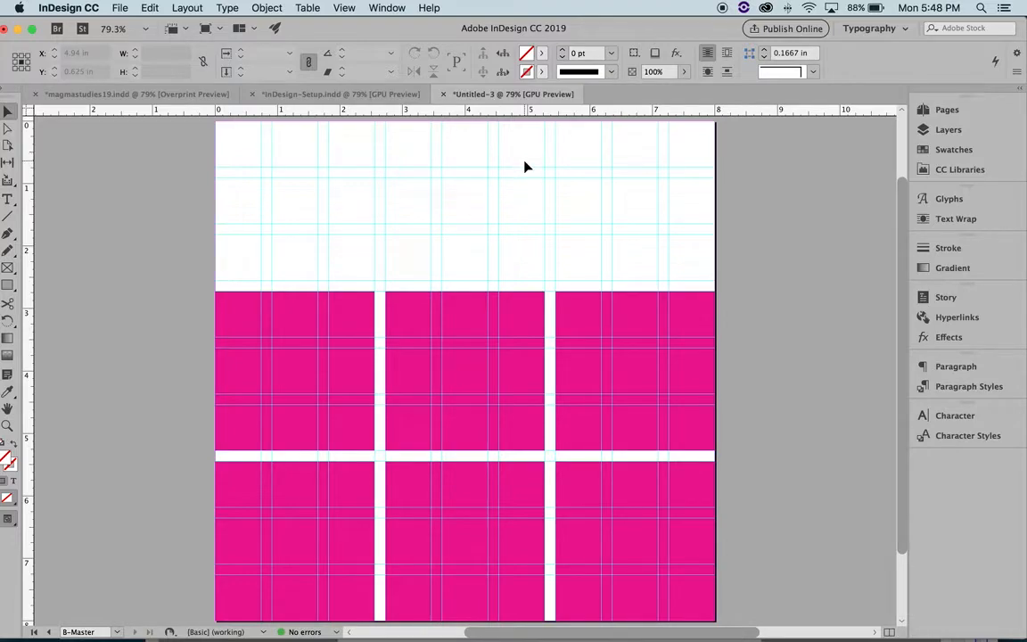
{"action": "left_click", "coordinate": [947, 109]}
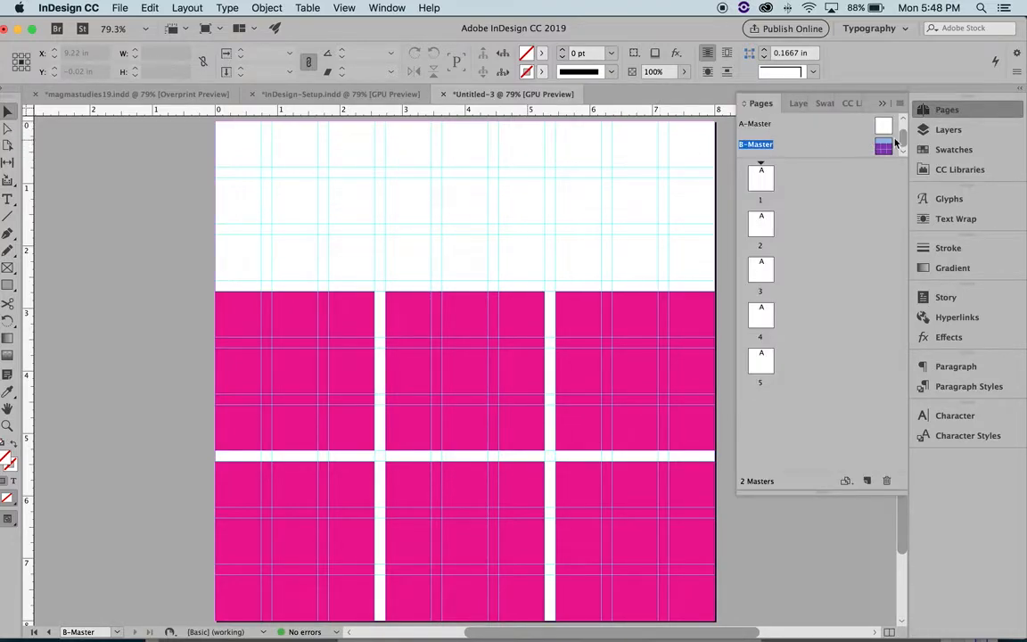
{"action": "left_click", "coordinate": [900, 105]}
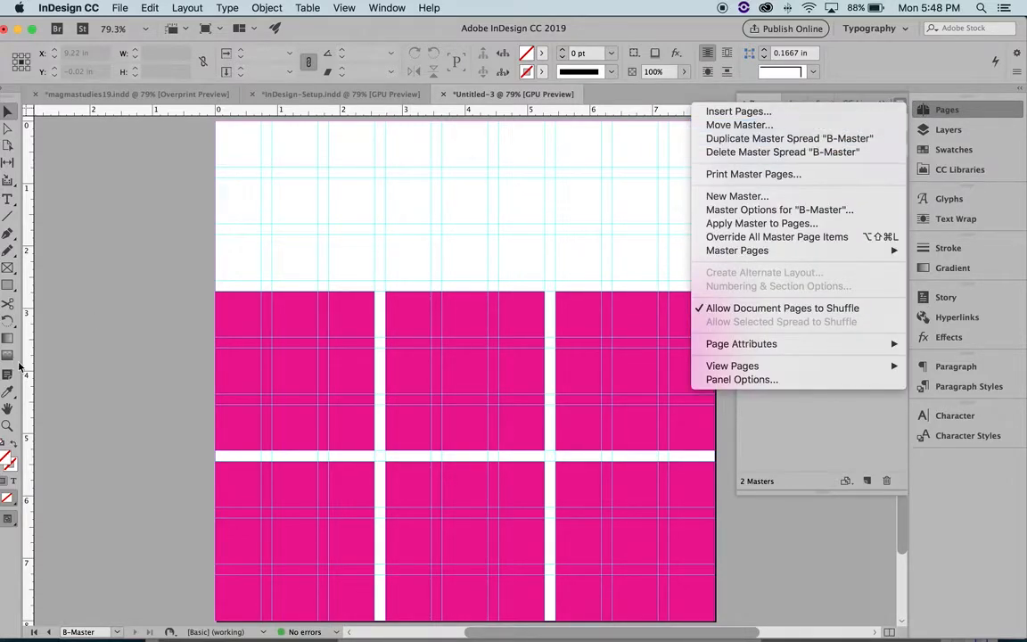
{"action": "left_click", "coordinate": [83, 313]}
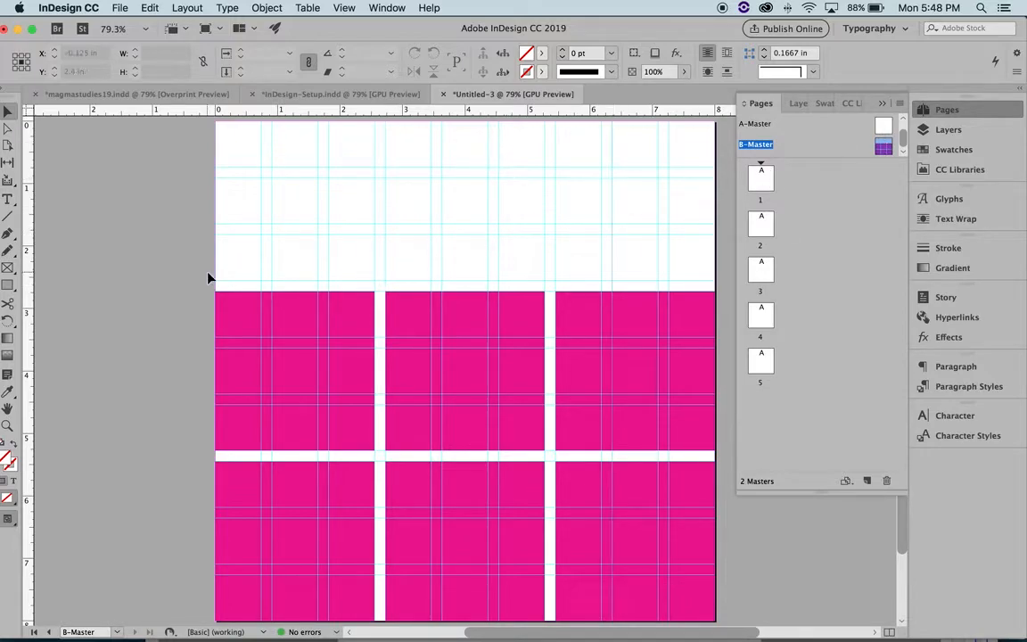
{"action": "left_click", "coordinate": [298, 324]}
{"action": "key", "text": "BackSpace"}
{"action": "left_click", "coordinate": [417, 325]}
{"action": "key", "text": "BackSpace"}
{"action": "left_click", "coordinate": [583, 325]}
{"action": "key", "text": "BackSpace"}
{"action": "left_click", "coordinate": [577, 484]}
{"action": "left_click", "coordinate": [193, 349]}
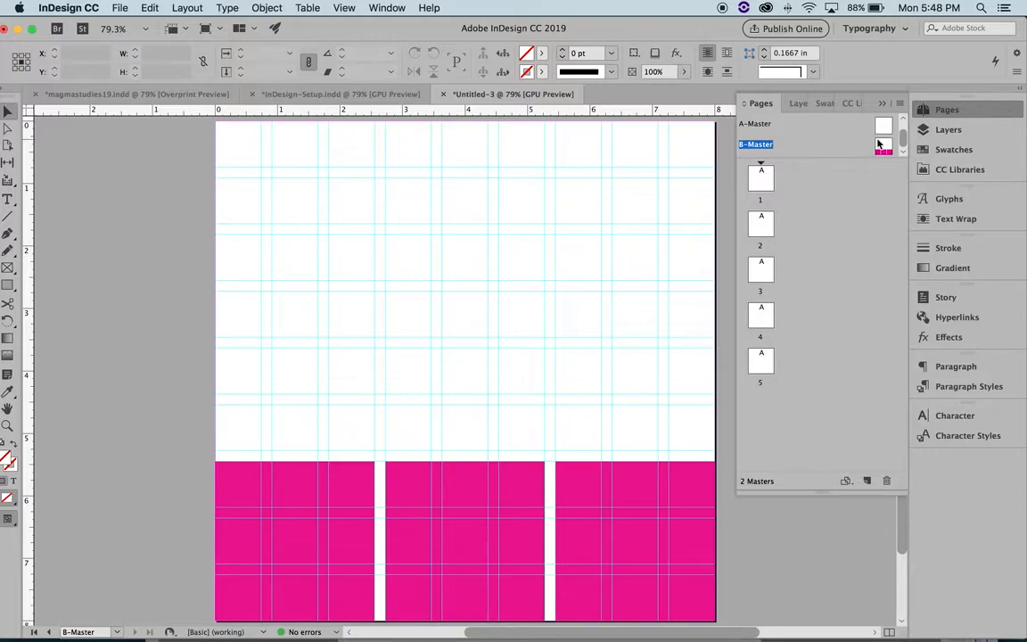
Insert a new page based on B-Master after page 1, and compare it with page 1.
{"action": "left_click_drag", "start_coordinate": [881, 148], "coordinate": [781, 207]}
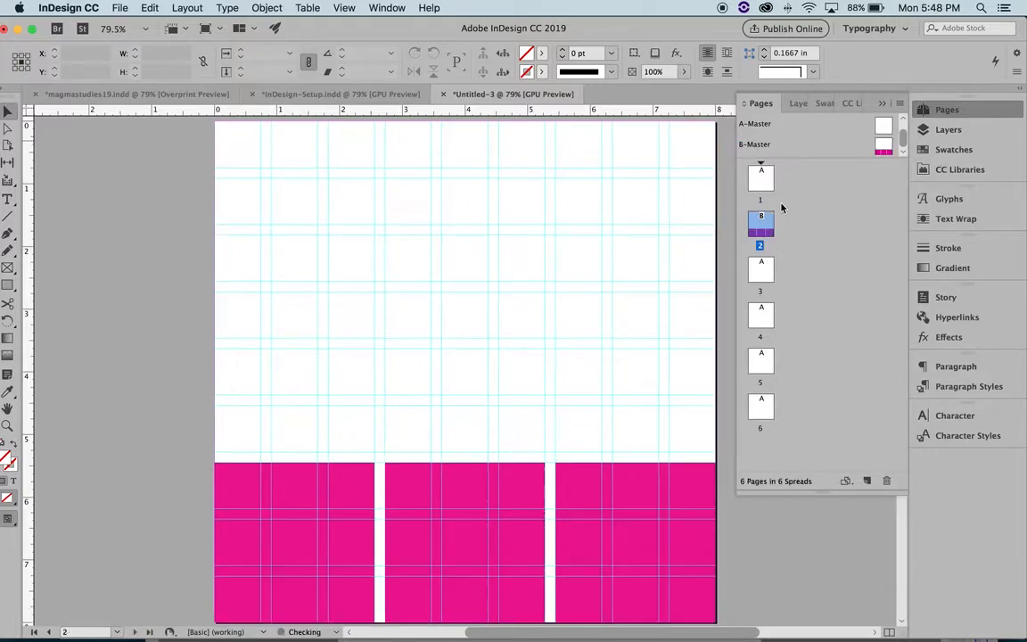
{"action": "double_click", "coordinate": [766, 229]}
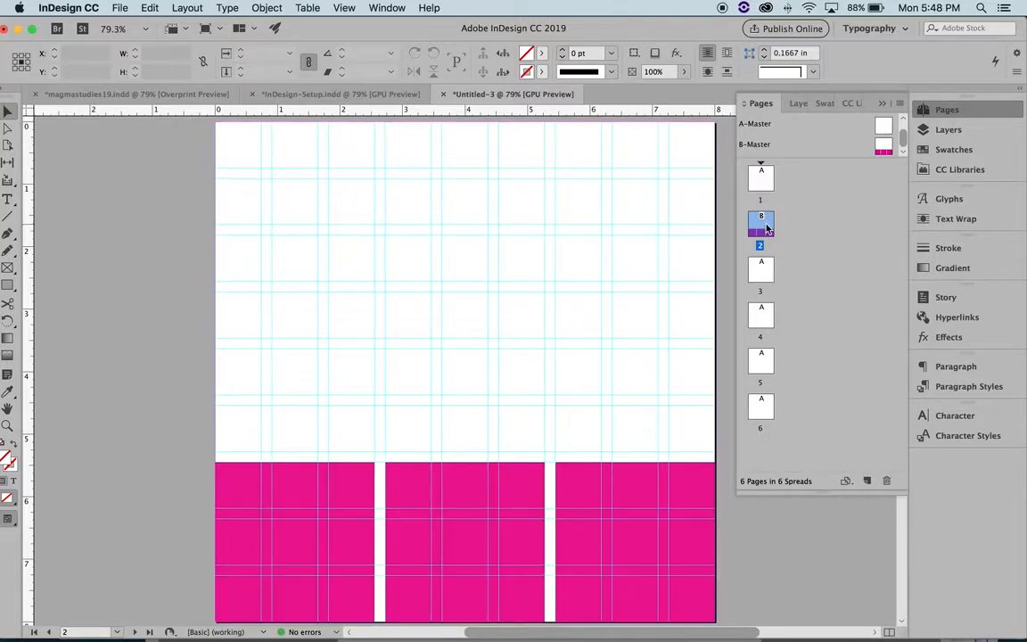
{"action": "left_click", "coordinate": [806, 198]}
{"action": "double_click", "coordinate": [772, 174]}
{"action": "double_click", "coordinate": [760, 221]}
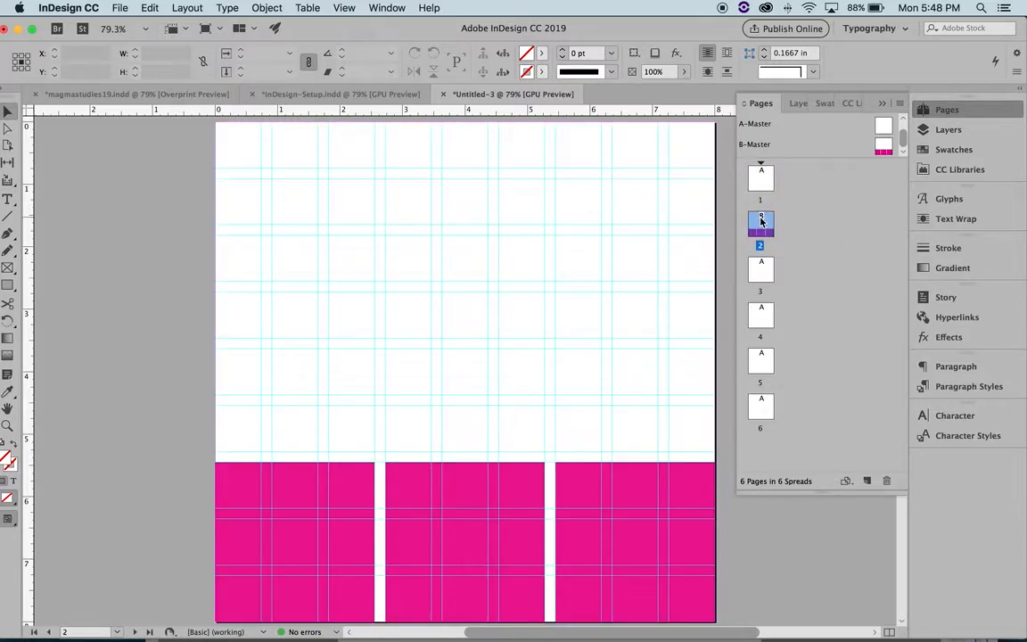
Delete the three magenta squares along the bottom of page 2.
{"action": "left_click", "coordinate": [355, 496]}
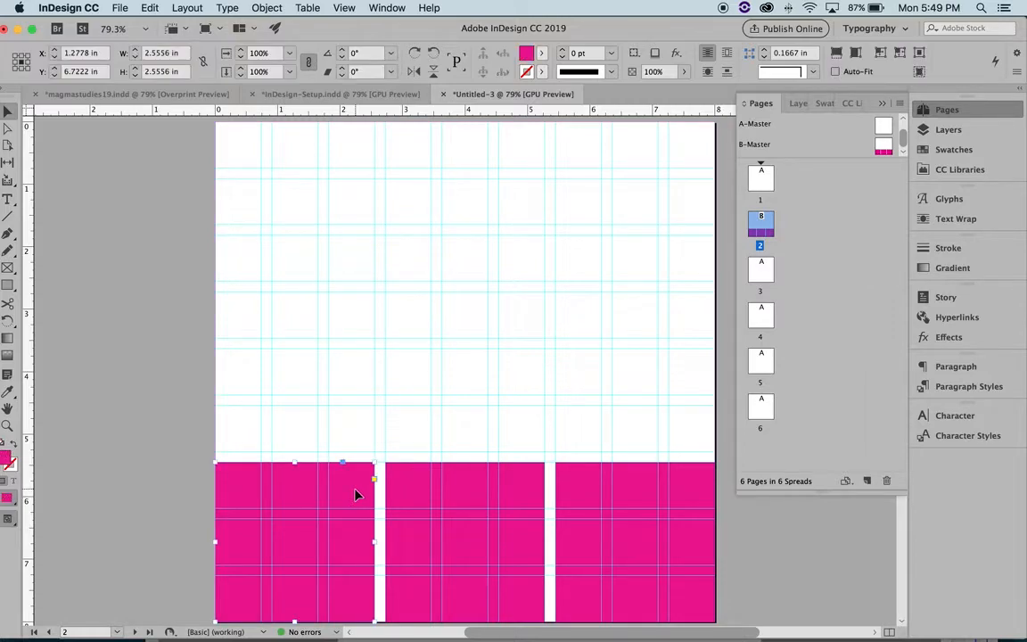
{"action": "left_click", "coordinate": [424, 497], "text": "shift"}
{"action": "left_click", "coordinate": [581, 493], "text": "shift"}
{"action": "key", "text": "Delete"}
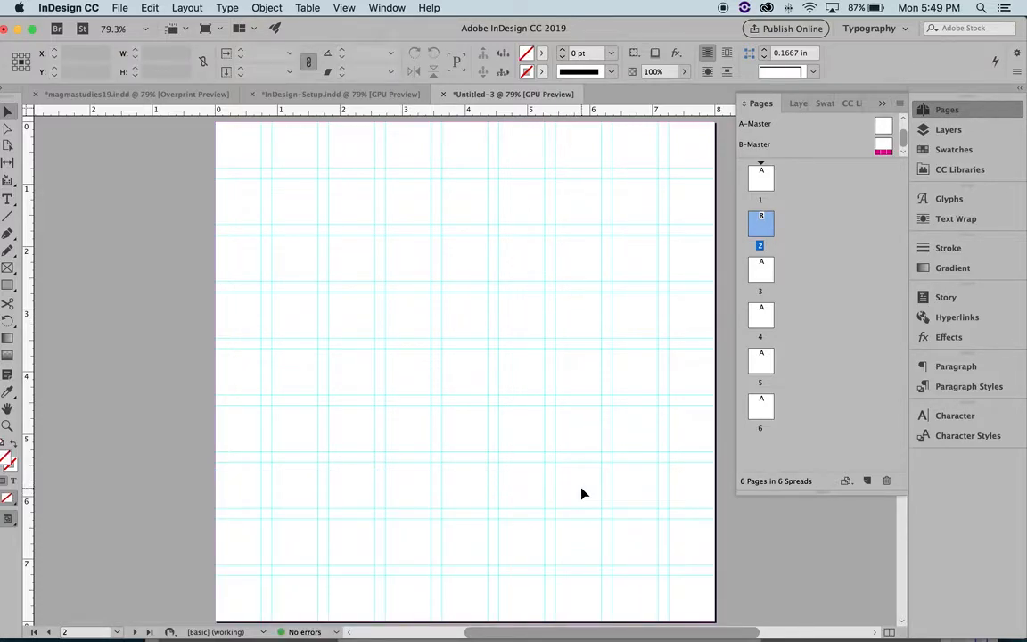
Delete the three remaining magenta squares from B-Master, and check page 2.
{"action": "double_click", "coordinate": [886, 149]}
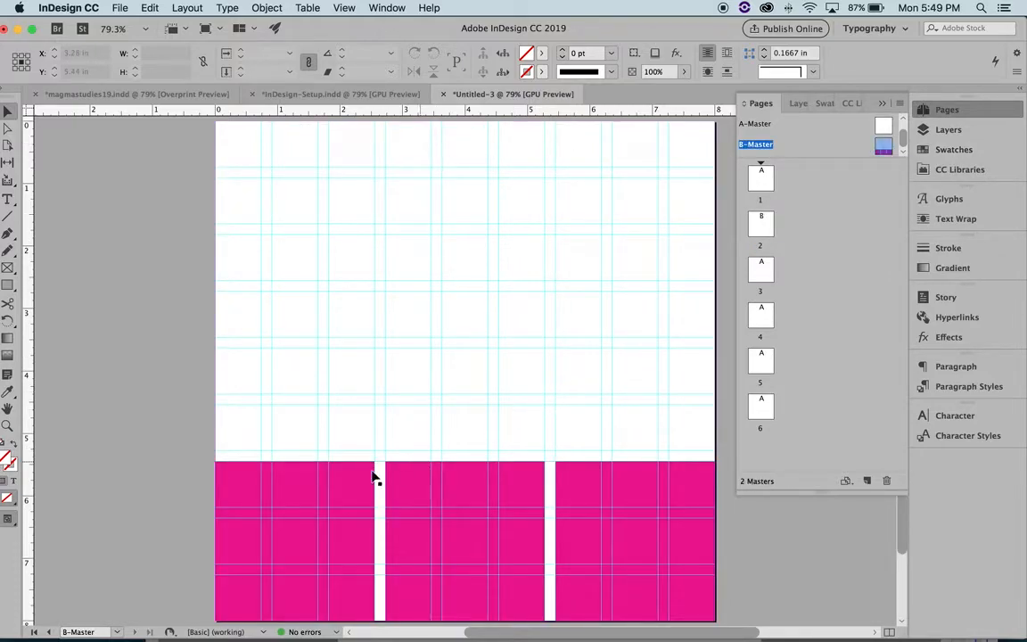
{"action": "left_click", "coordinate": [338, 497]}
{"action": "key", "text": "Delete"}
{"action": "left_click", "coordinate": [408, 499]}
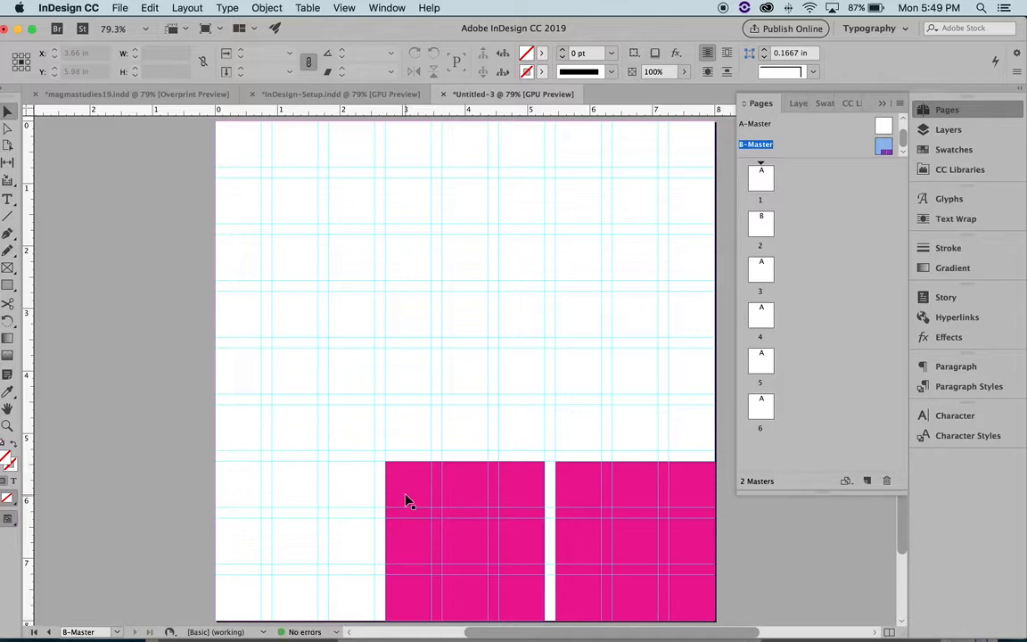
{"action": "key", "text": "Delete"}
{"action": "left_click", "coordinate": [587, 501]}
{"action": "key", "text": "Delete"}
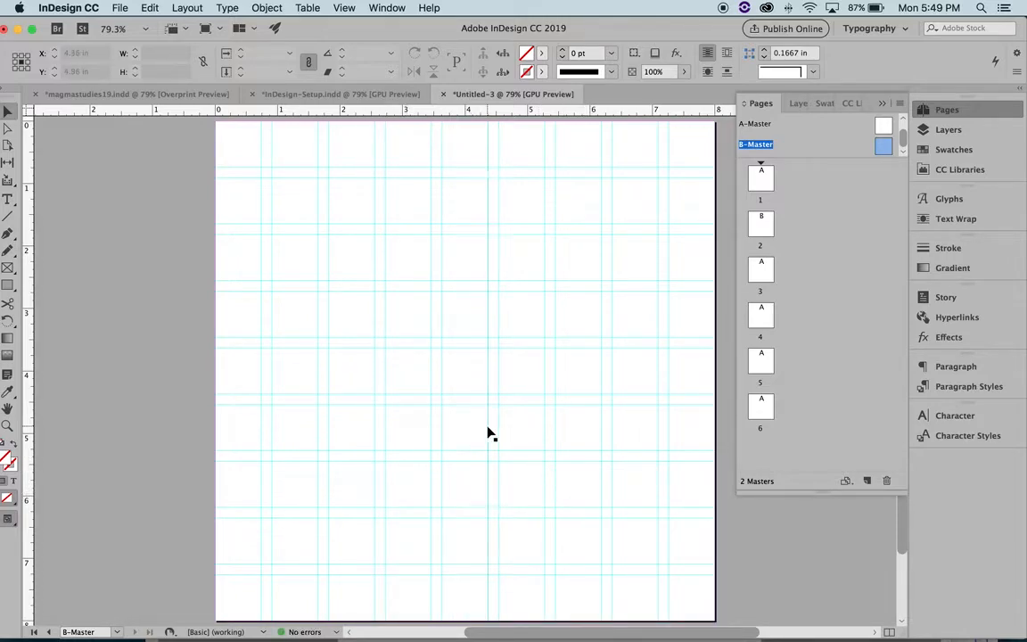
{"action": "double_click", "coordinate": [762, 230]}
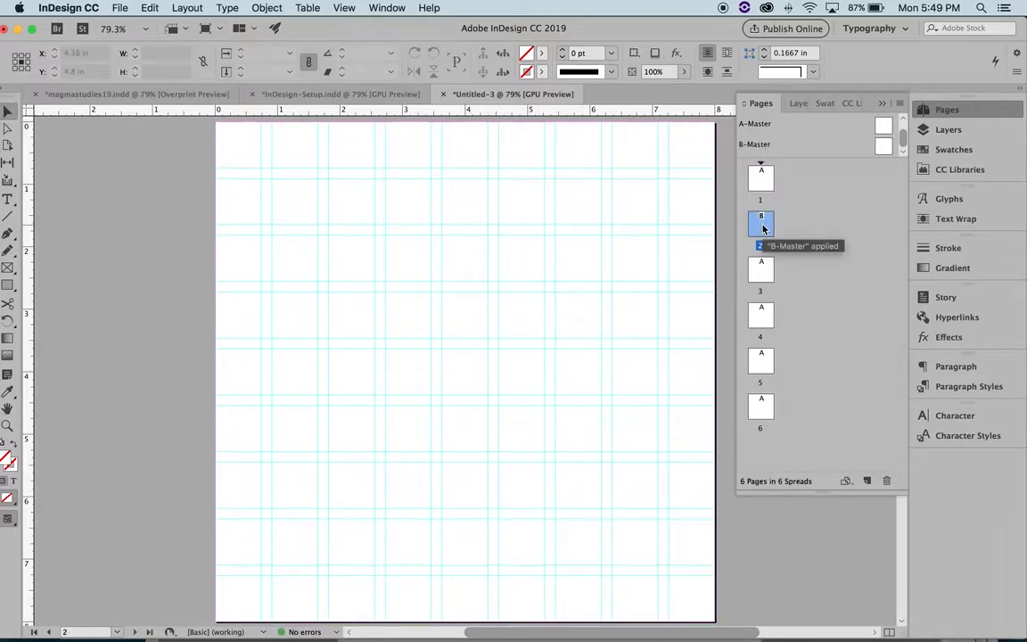
Insert another page based on B-Master after page 2, and toggle the guides to check its grid.
{"action": "left_click", "coordinate": [881, 148]}
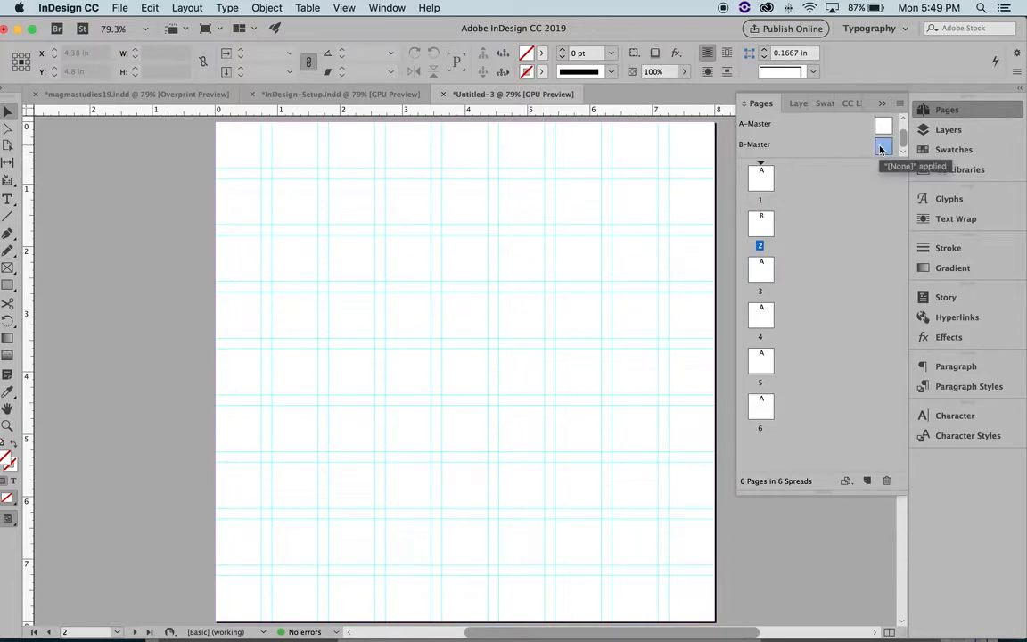
{"action": "left_click_drag", "start_coordinate": [881, 150], "coordinate": [782, 225]}
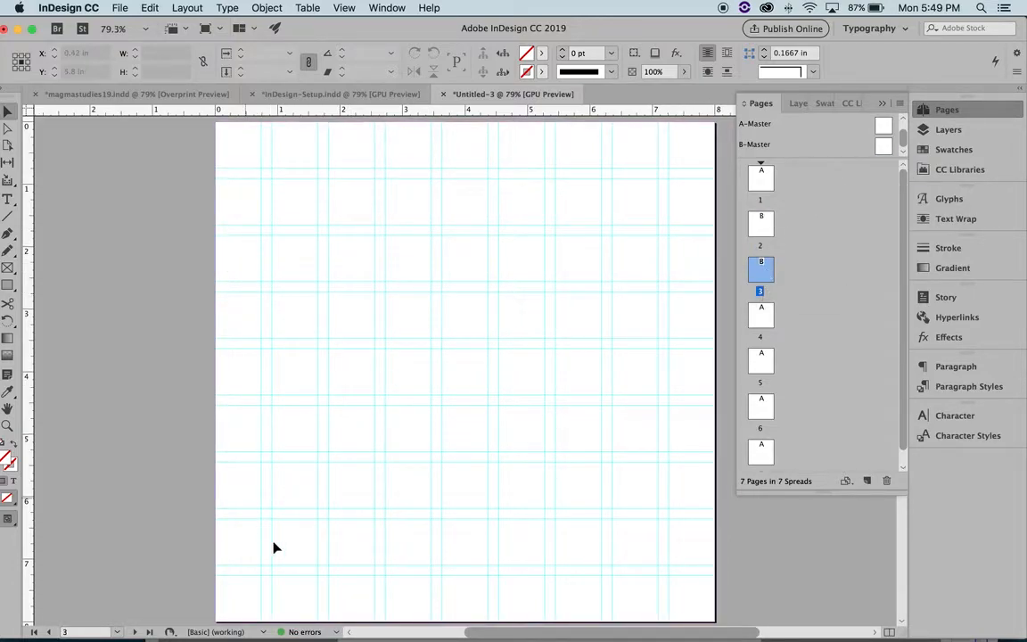
{"action": "key", "text": "super+semicolon"}
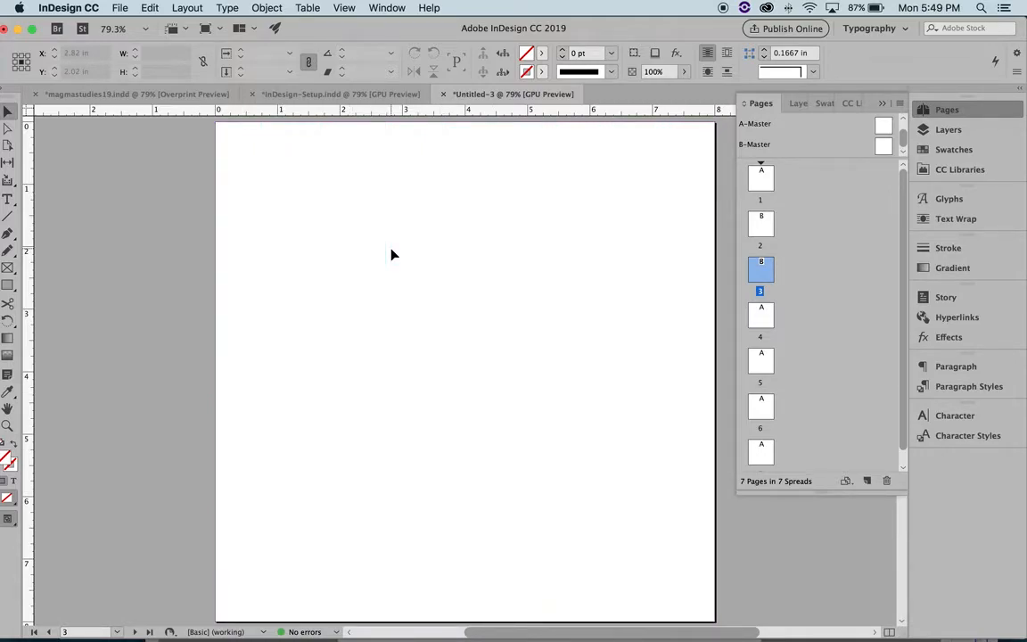
{"action": "key", "text": "super+semicolon"}
{"action": "key", "text": "super+semicolon"}
{"action": "key", "text": "super+semicolon"}
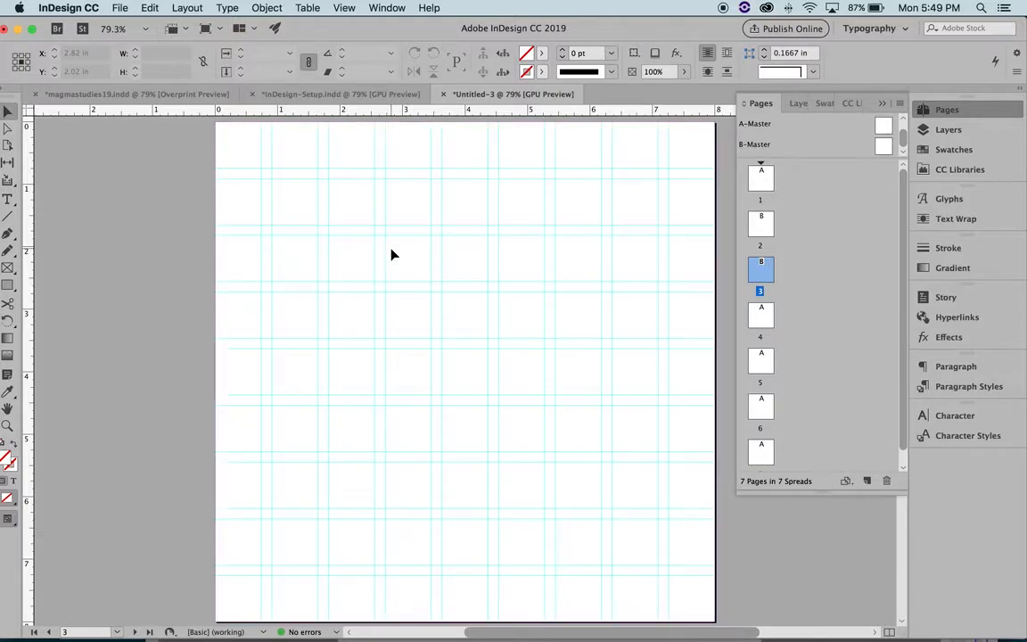
Compare the grid on page 2 with the one on page 1, hide the guides and close the page overview.
{"action": "double_click", "coordinate": [759, 183]}
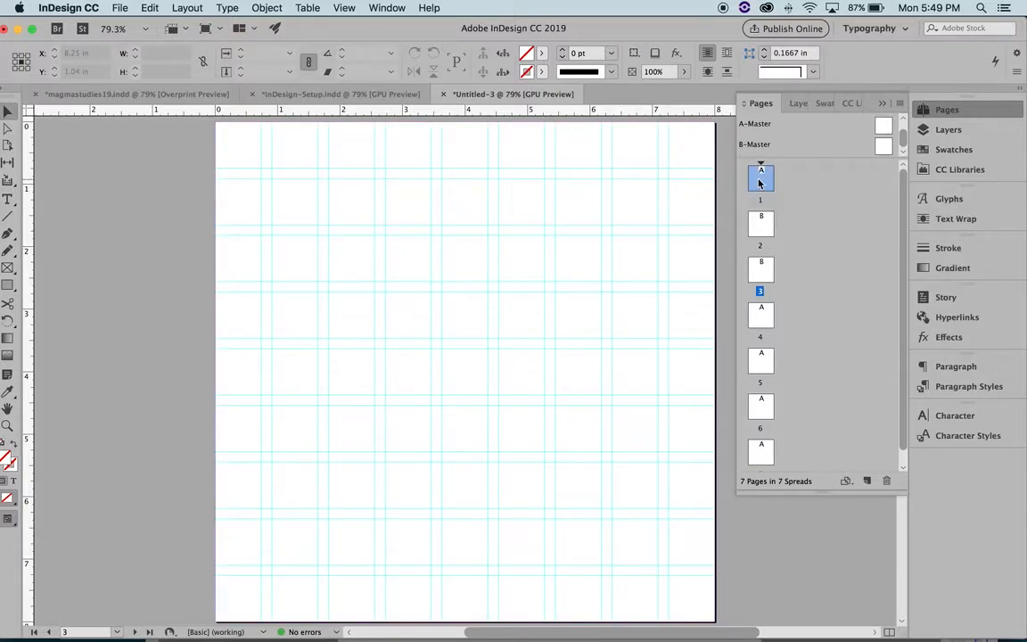
{"action": "double_click", "coordinate": [760, 229]}
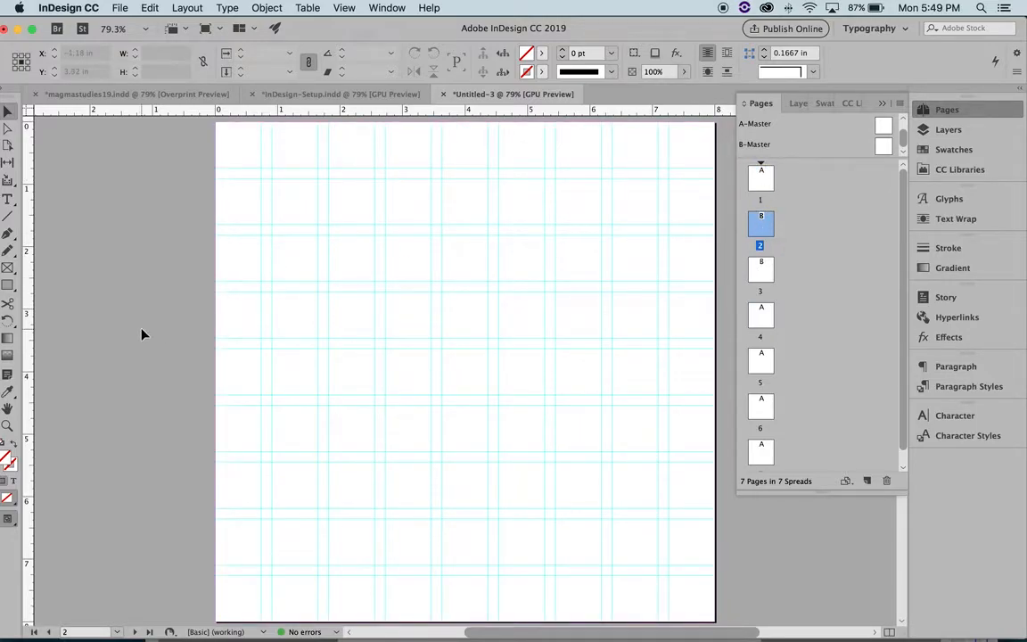
{"action": "double_click", "coordinate": [762, 178]}
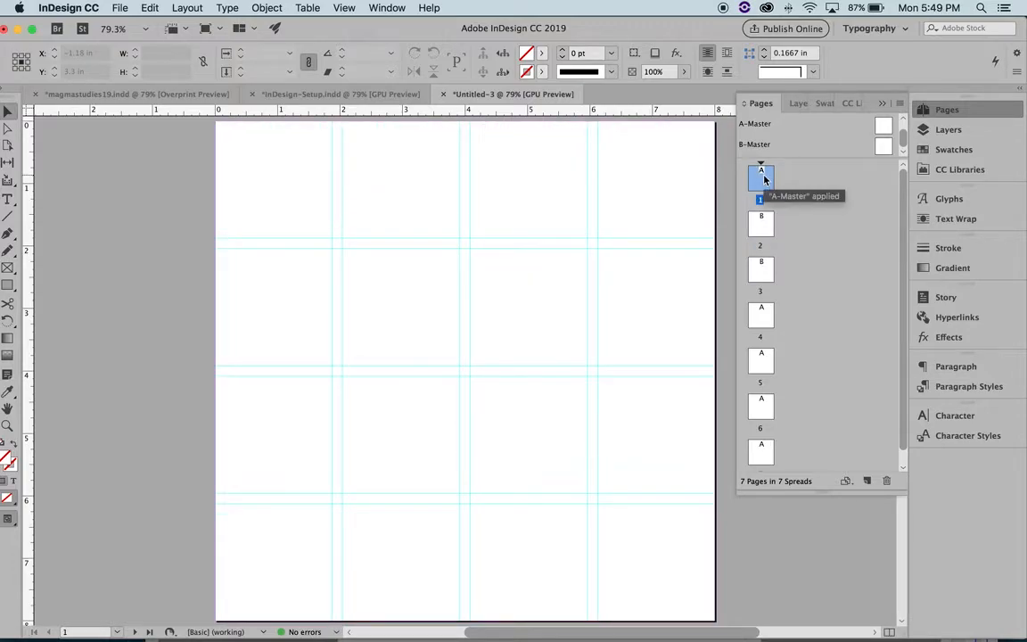
{"action": "key", "text": "super+semicolon"}
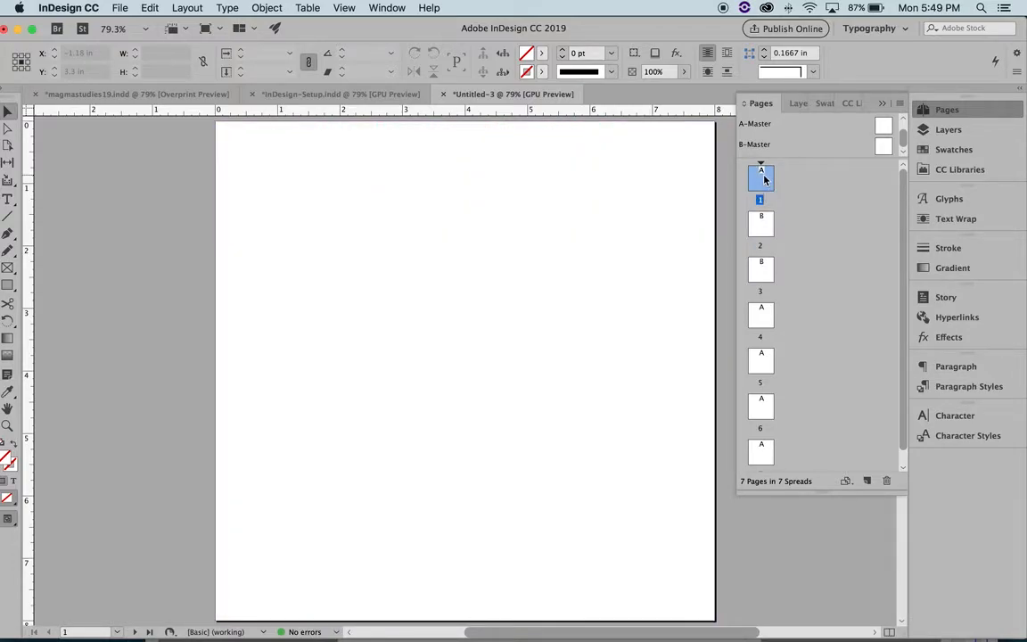
{"action": "left_click", "coordinate": [881, 105]}
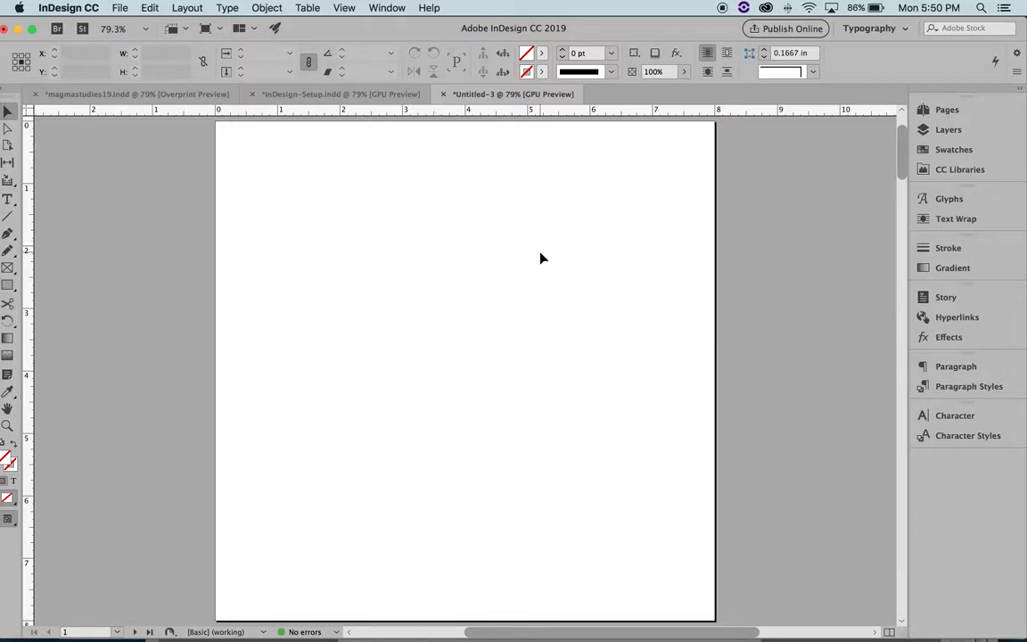
Paste the MAGMA Covent Garden text frame into the page's upper right area and narrow it to about 3.3 in wide.
{"action": "key", "text": "super+v"}
{"action": "left_click_drag", "start_coordinate": [586, 350], "coordinate": [641, 230]}
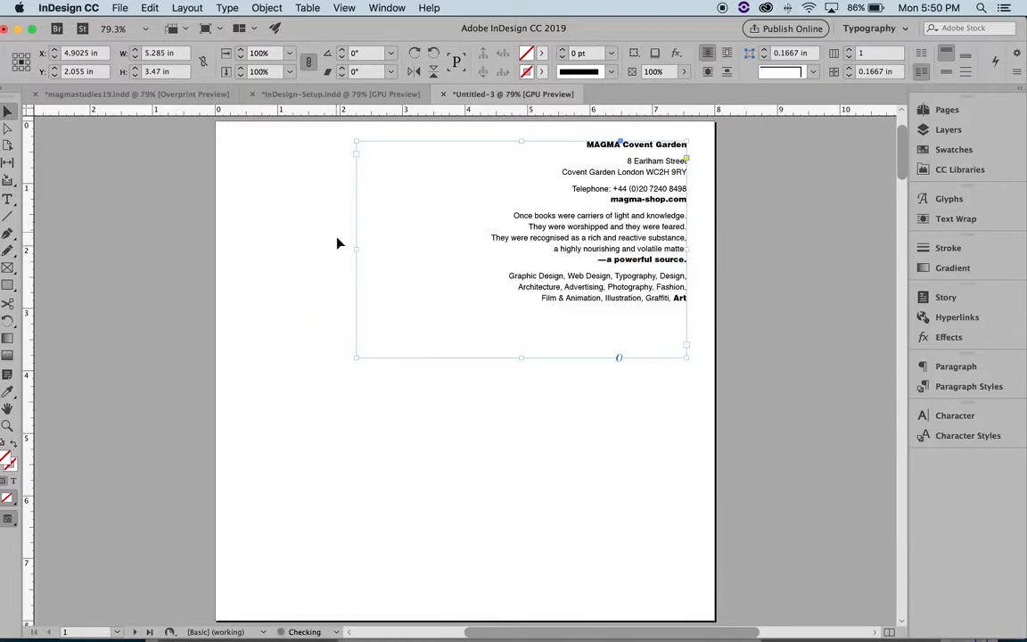
{"action": "left_click_drag", "start_coordinate": [355, 249], "coordinate": [479, 249]}
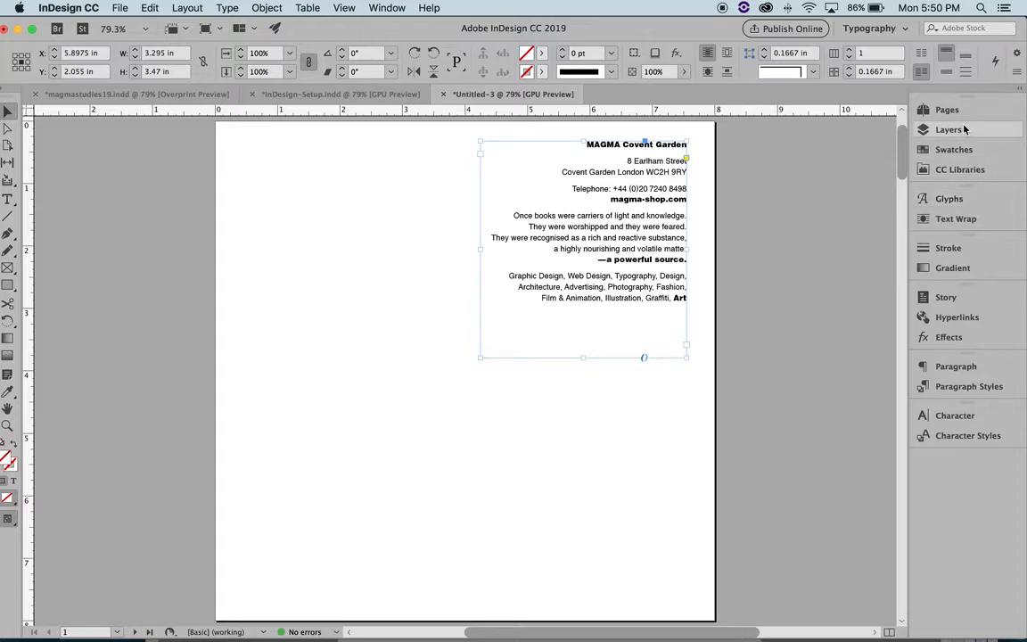
Left-align the MAGMA Covent Garden text and deselect its frame.
{"action": "left_click", "coordinate": [943, 371]}
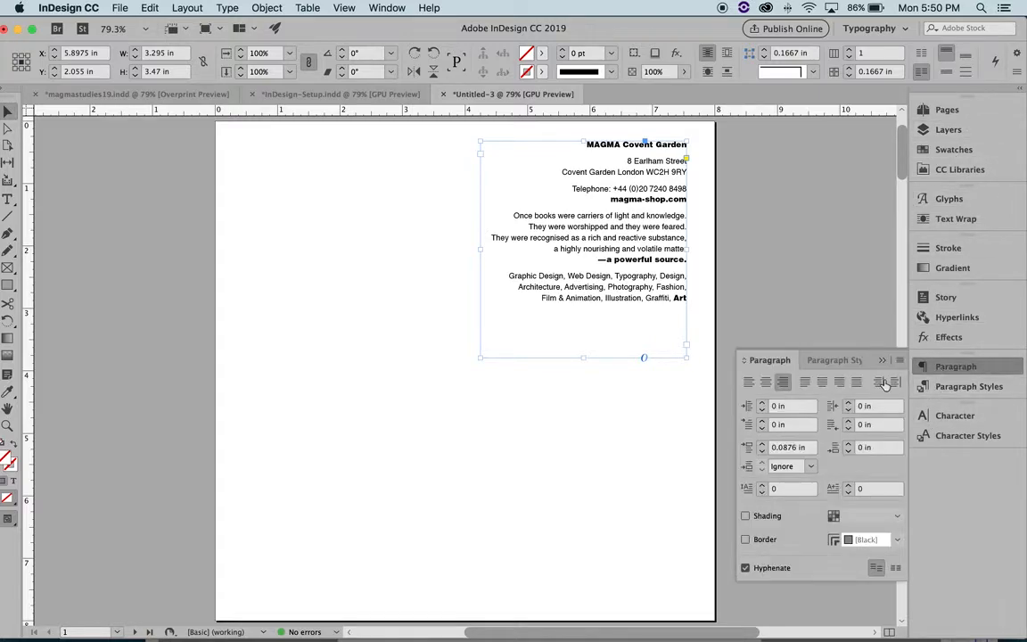
{"action": "left_click", "coordinate": [749, 384]}
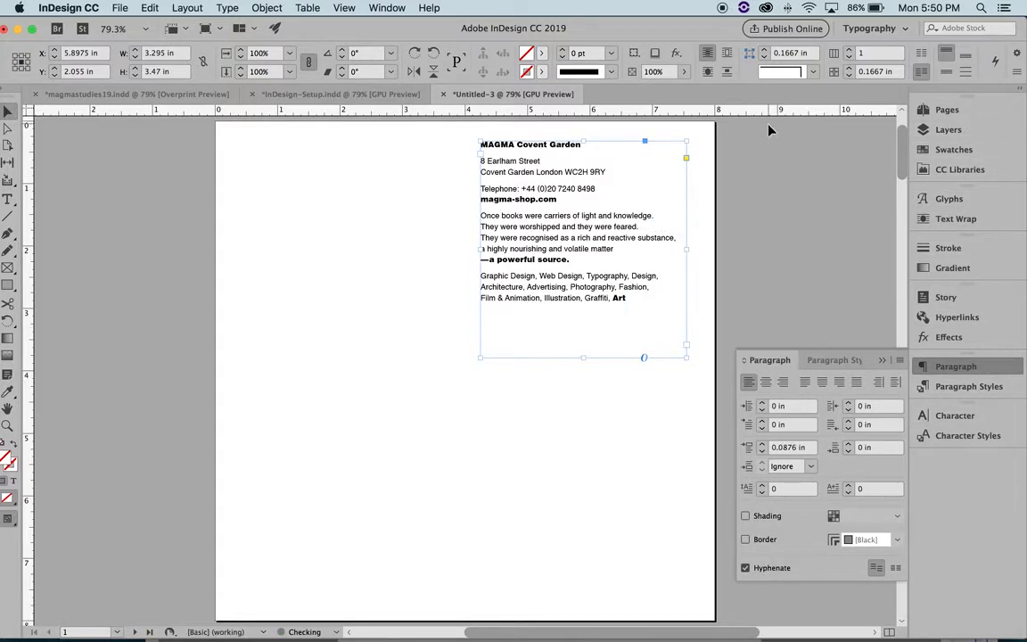
{"action": "left_click", "coordinate": [751, 169]}
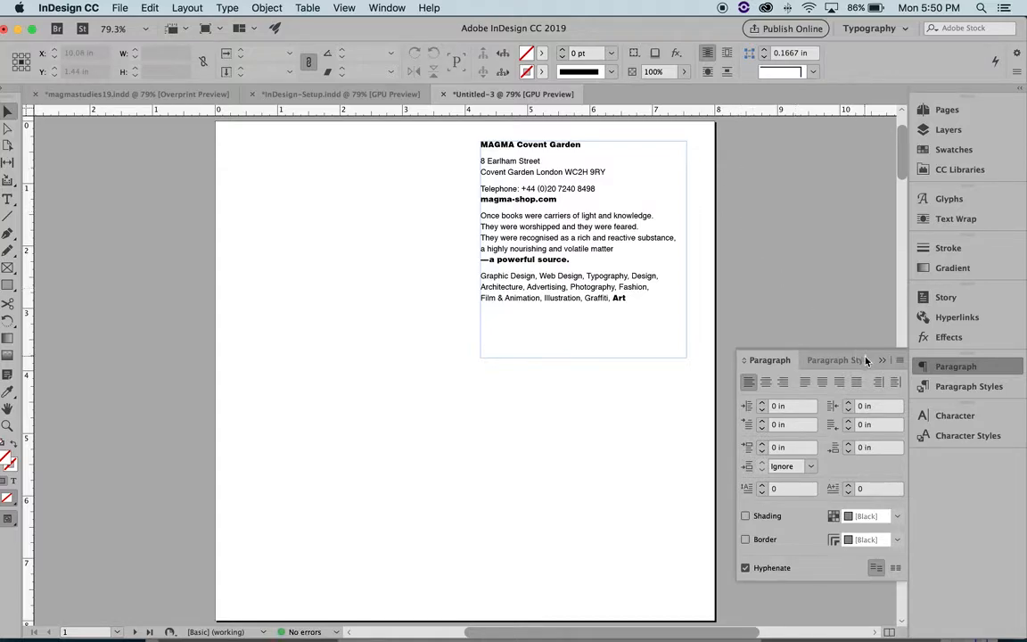
{"action": "left_click", "coordinate": [458, 287]}
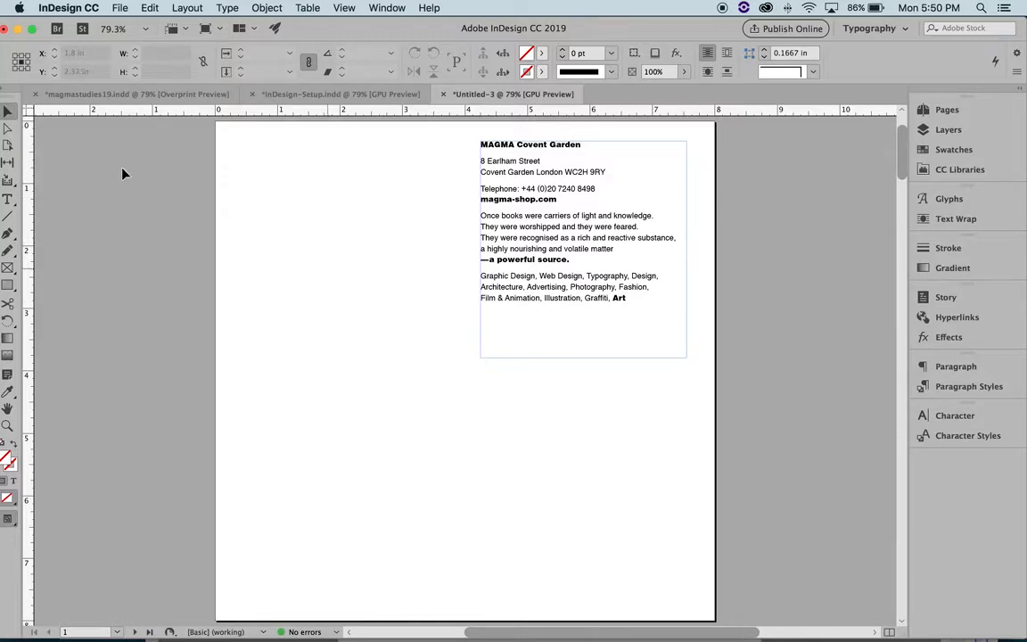
Draw a text frame about 3.46 x 3.48 in in the page's lower left area, and copy the Content text from the assignment page in Firefox.
{"action": "left_click", "coordinate": [7, 197]}
{"action": "left_click_drag", "start_coordinate": [245, 328], "coordinate": [461, 544]}
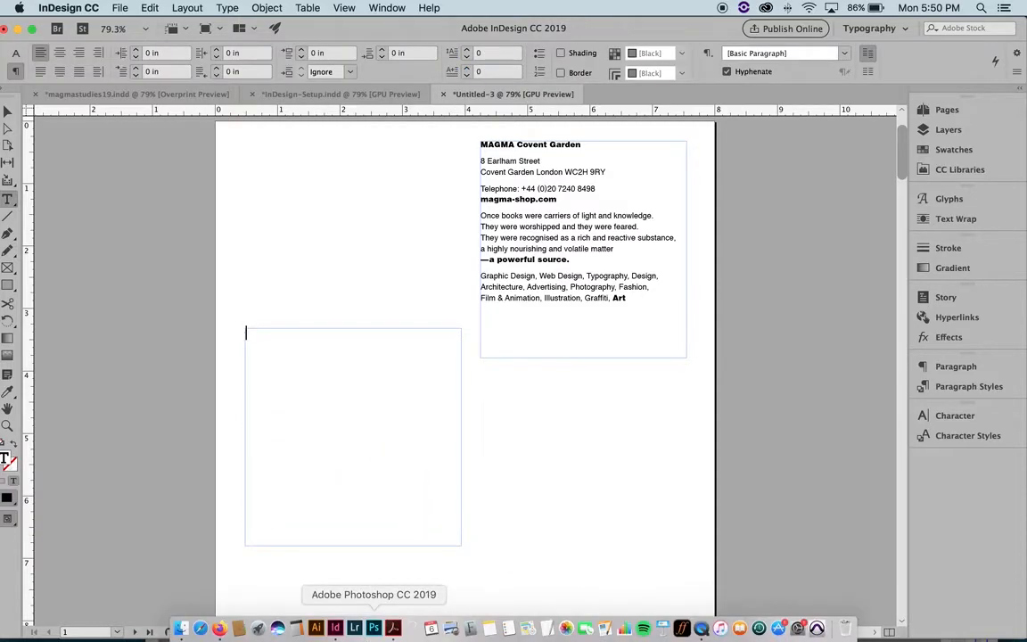
{"action": "left_click", "coordinate": [220, 629]}
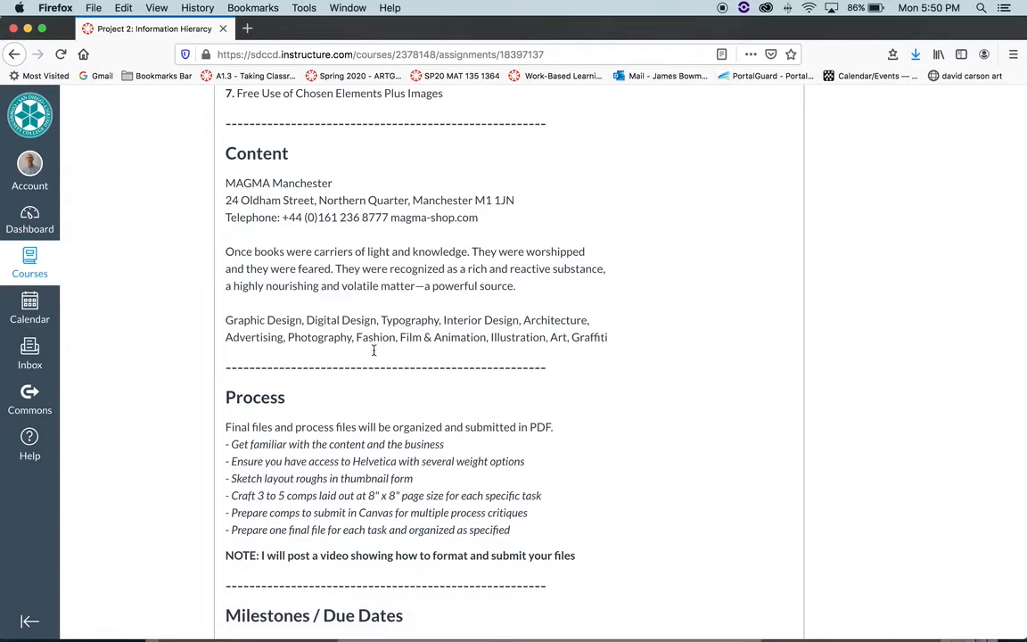
{"action": "left_click_drag", "start_coordinate": [226, 179], "coordinate": [610, 343]}
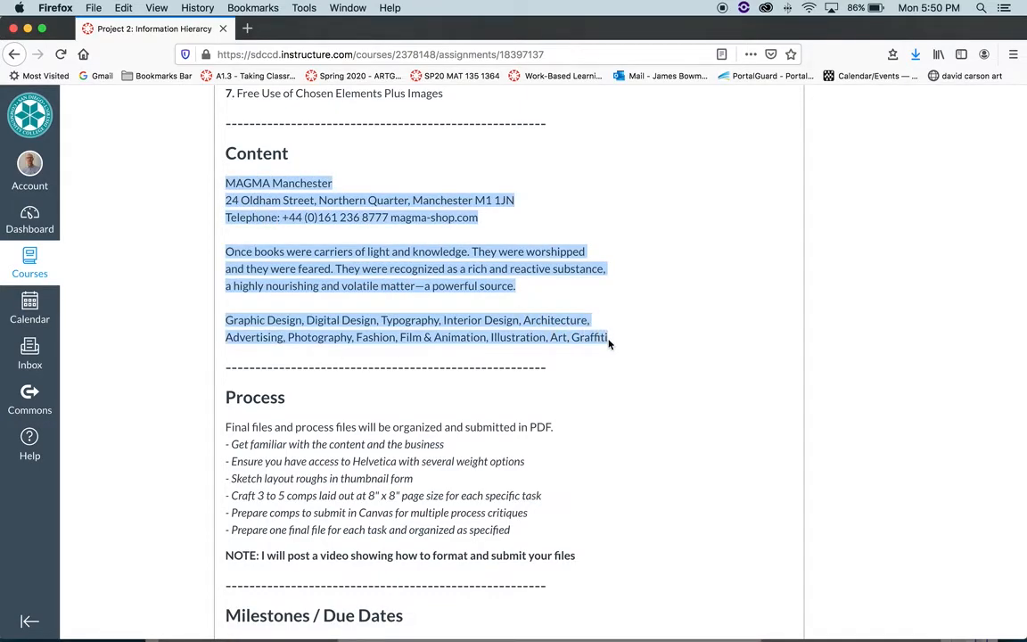
{"action": "key", "text": "super+c"}
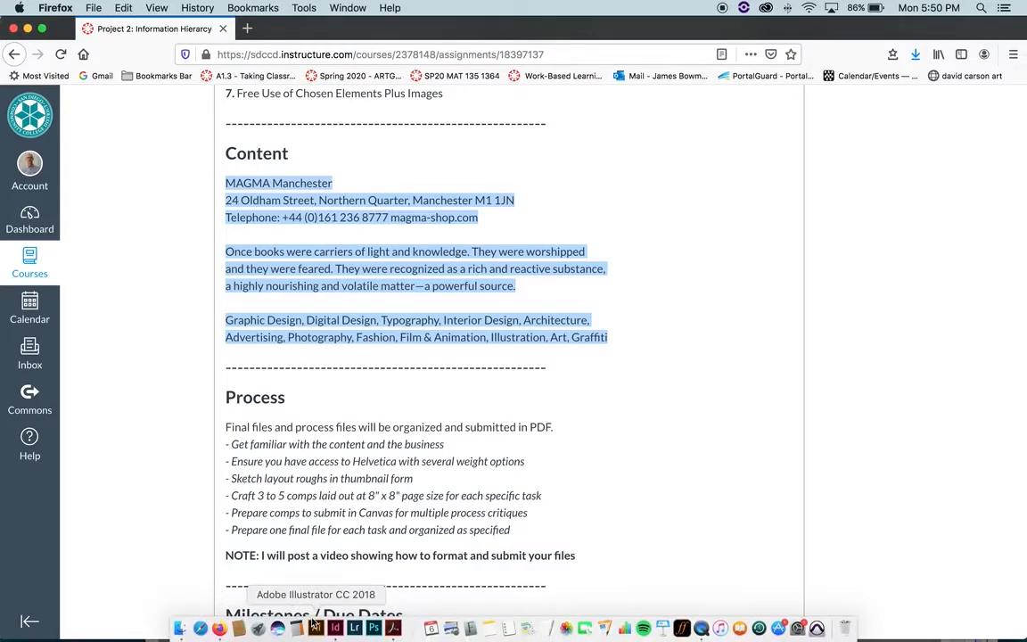
Switch back to InDesign, paste the copied MAGMA Manchester text into the empty frame and deselect it.
{"action": "left_click", "coordinate": [335, 630]}
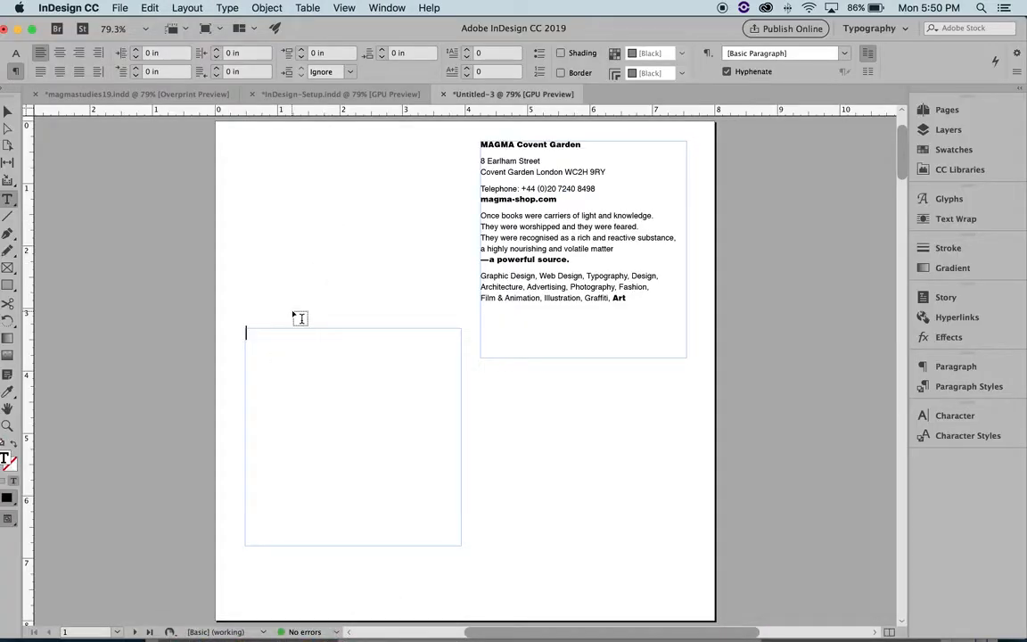
{"action": "left_click", "coordinate": [253, 333]}
{"action": "key", "text": "super+v"}
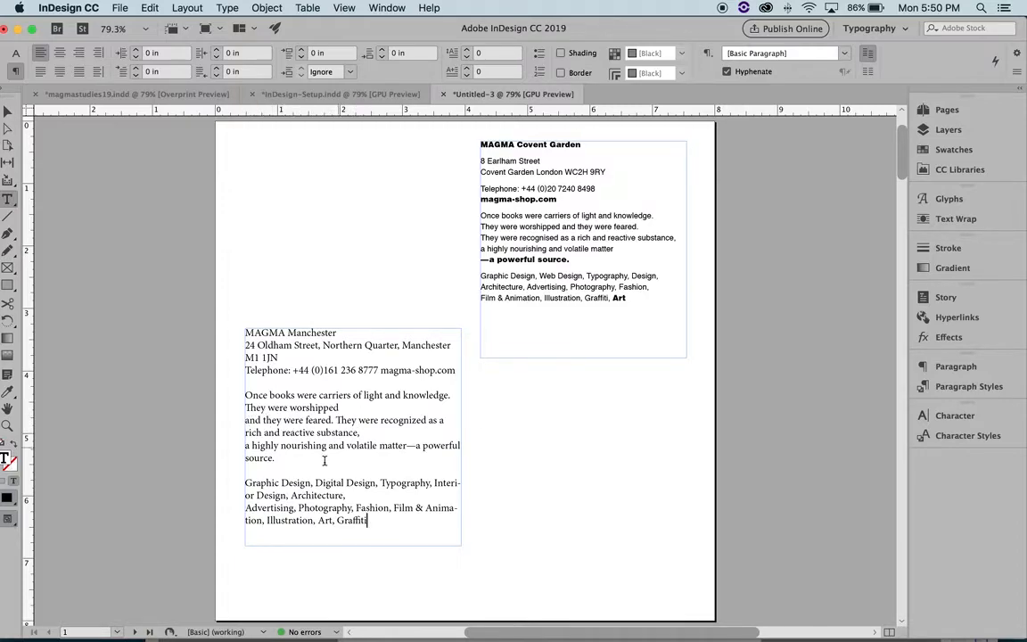
{"action": "left_click", "coordinate": [7, 112]}
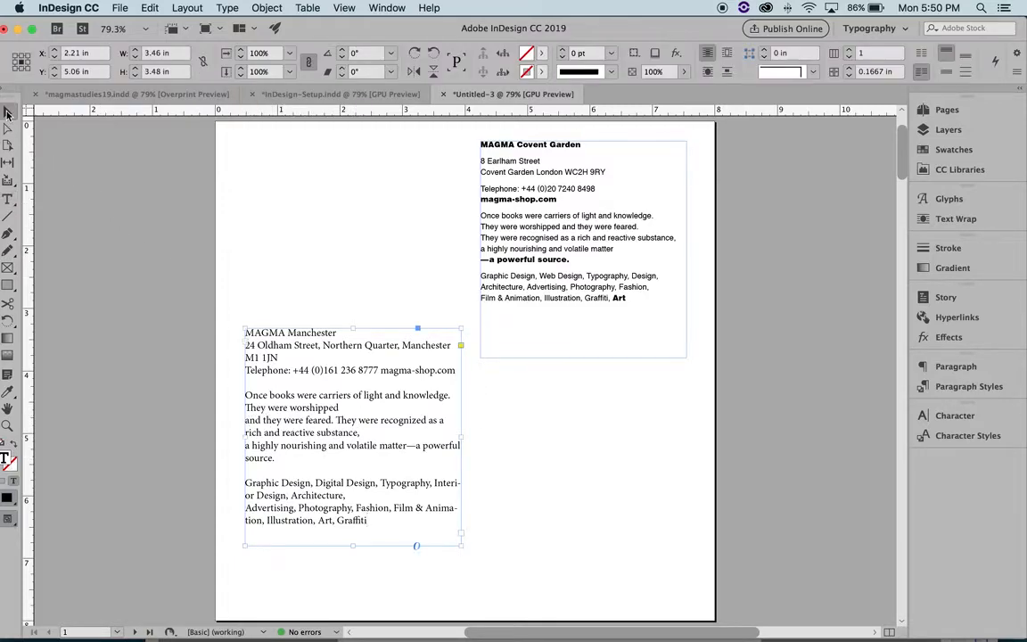
{"action": "left_click", "coordinate": [236, 214]}
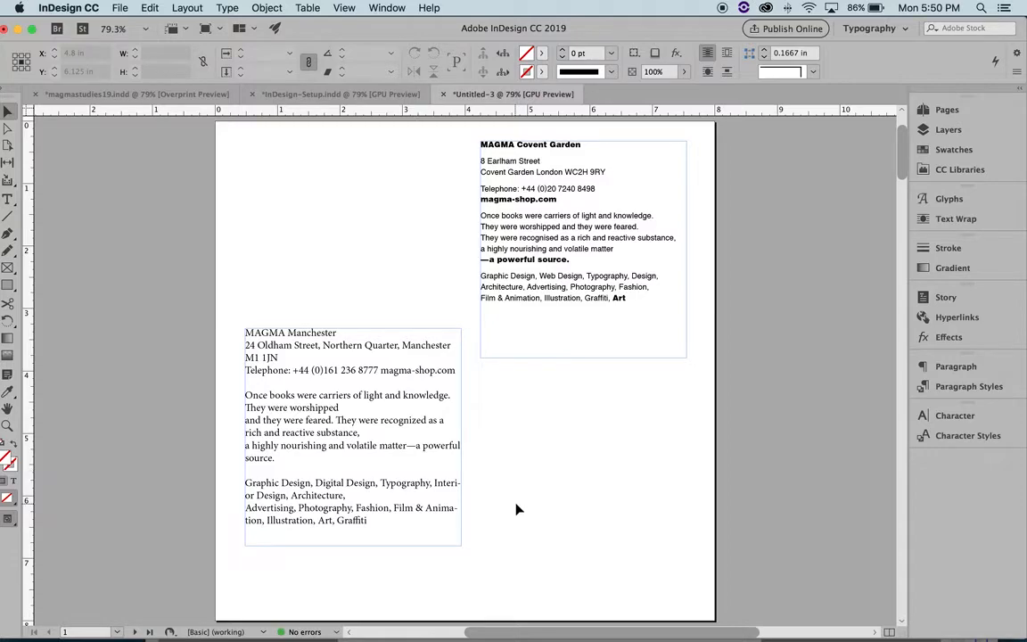
Hide the frame edges, and select and deselect the MAGMA Manchester frame to check its boundary.
{"action": "left_click", "coordinate": [344, 8]}
{"action": "mouse_move", "coordinate": [378, 284]}
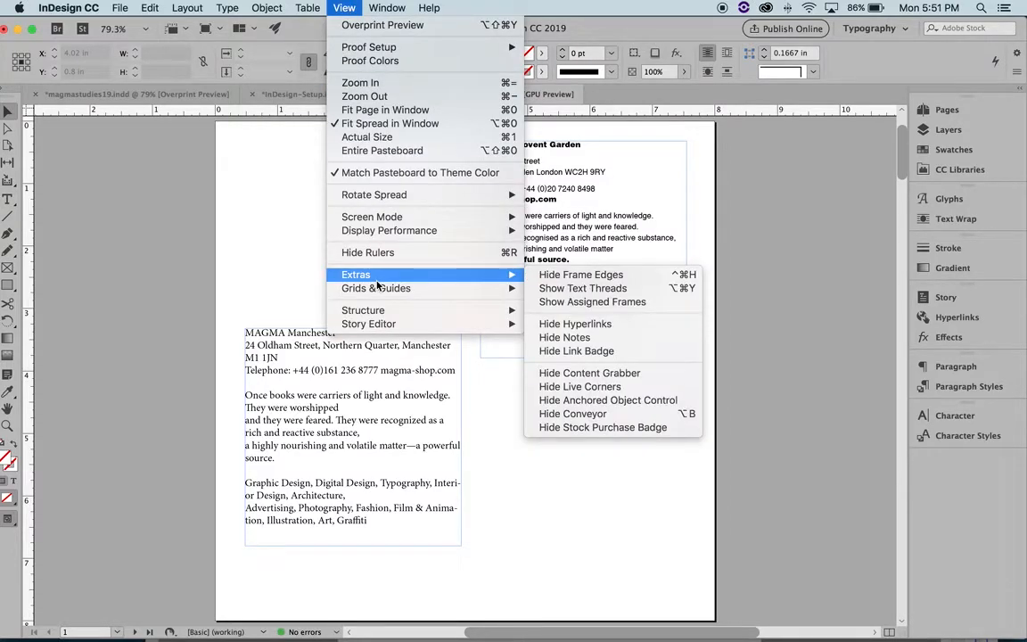
{"action": "left_click", "coordinate": [548, 276]}
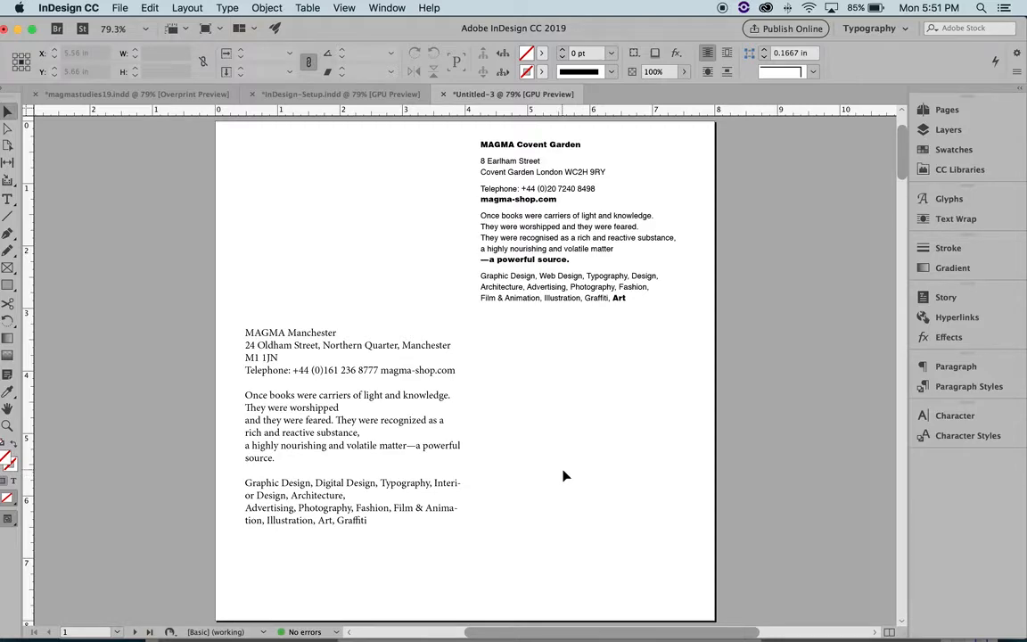
{"action": "left_click", "coordinate": [331, 423]}
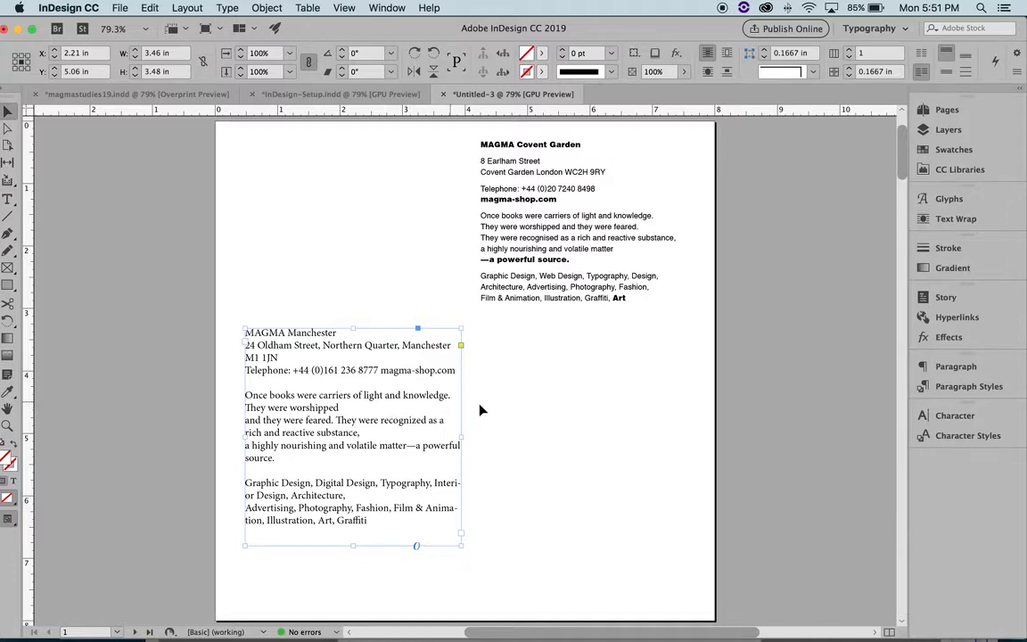
{"action": "left_click", "coordinate": [504, 413]}
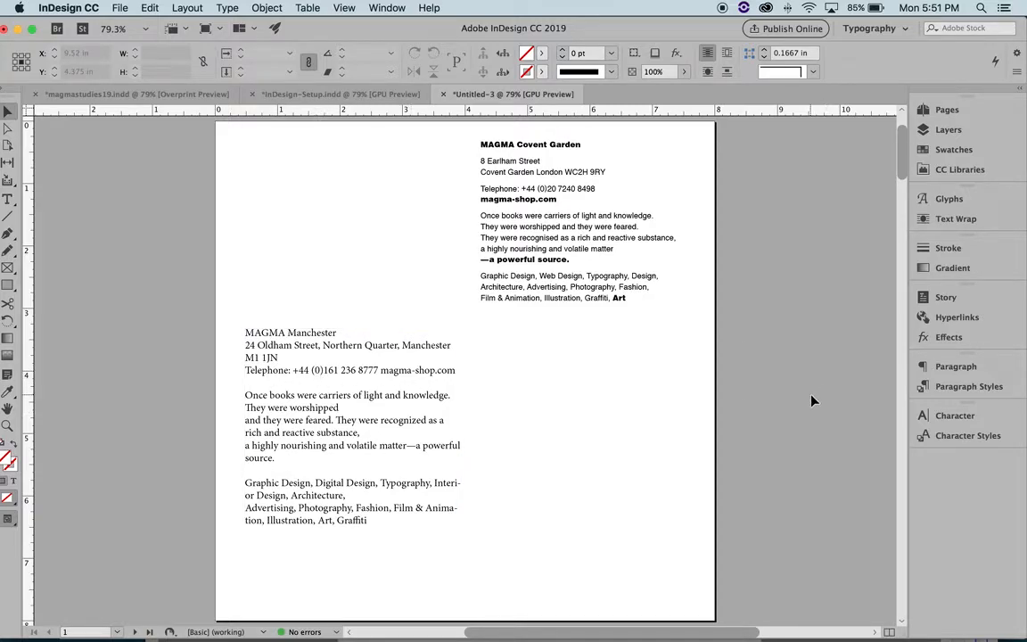
Set the font of the whole MAGMA Manchester text frame to Helvetica (TT) Regular.
{"action": "left_click", "coordinate": [383, 407]}
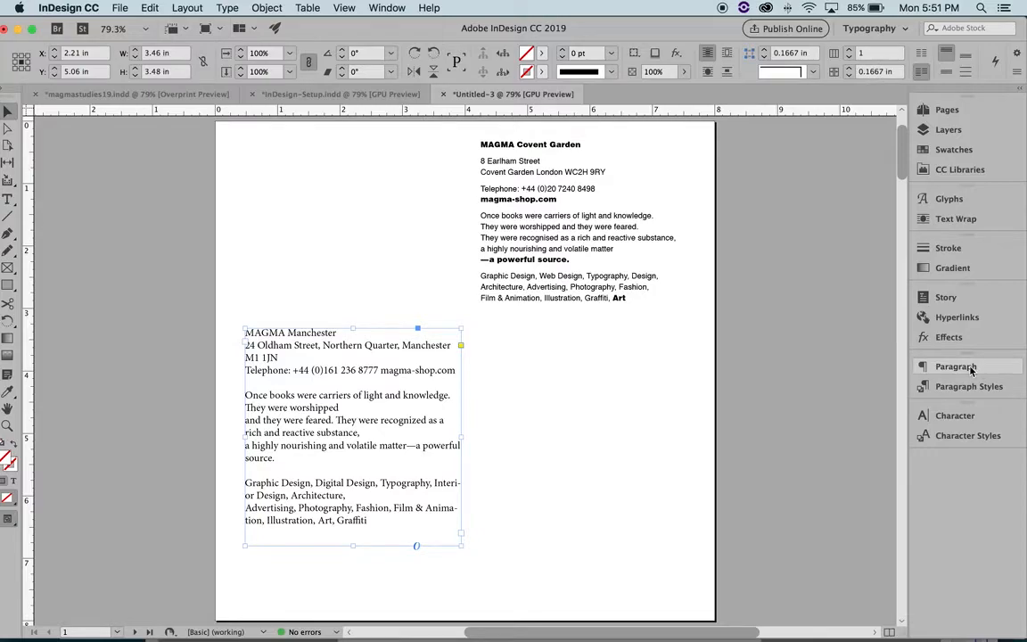
{"action": "left_click", "coordinate": [959, 419]}
{"action": "left_click", "coordinate": [838, 432]}
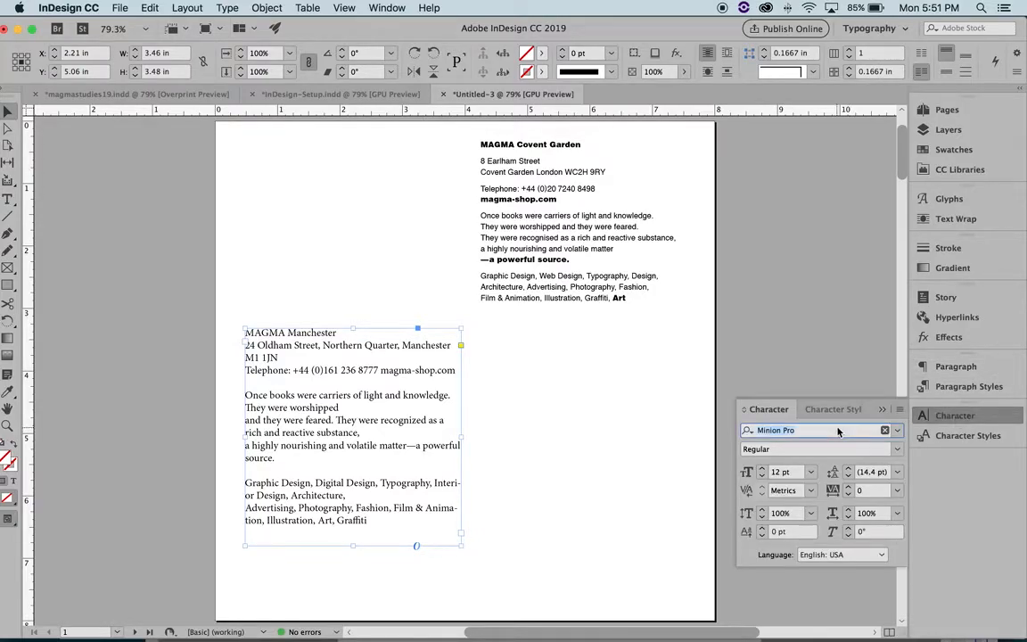
{"action": "type", "text": "hae"}
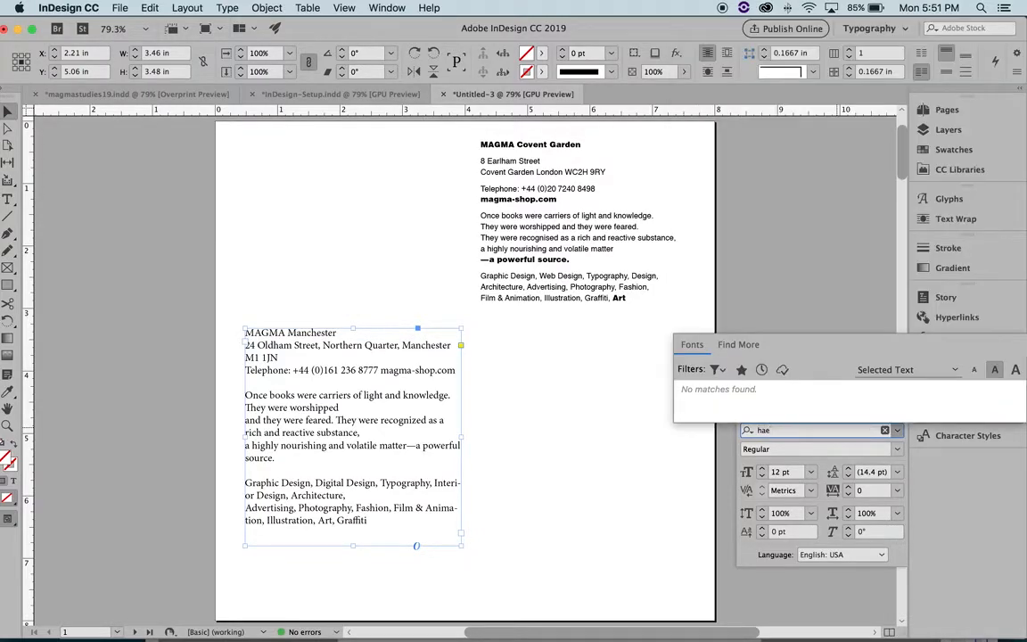
{"action": "key", "text": "BackSpace"}
{"action": "key", "text": "BackSpace"}
{"action": "type", "text": "e"}
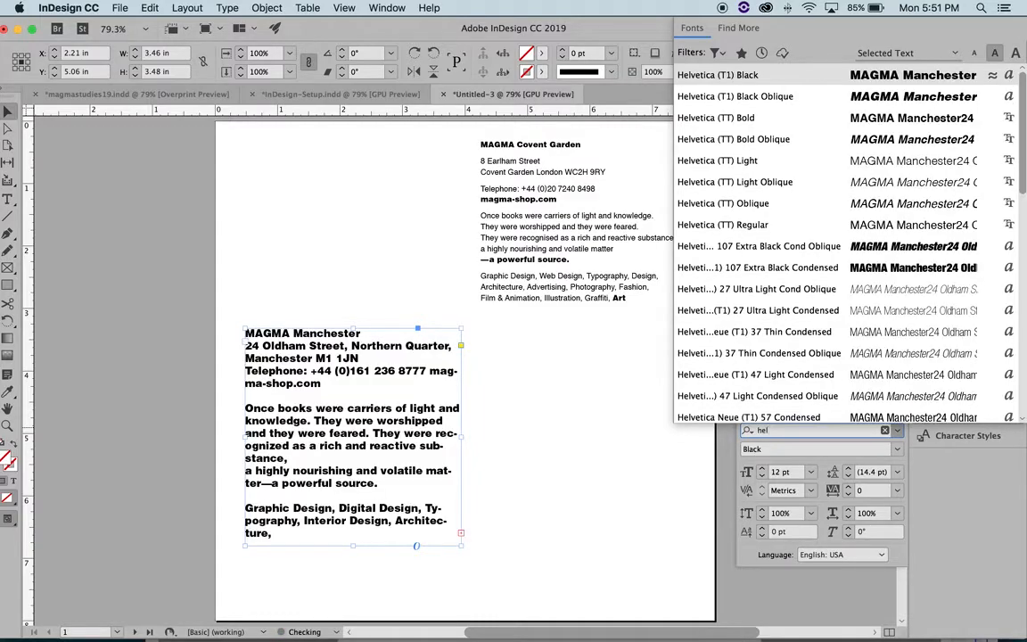
{"action": "left_click", "coordinate": [747, 226]}
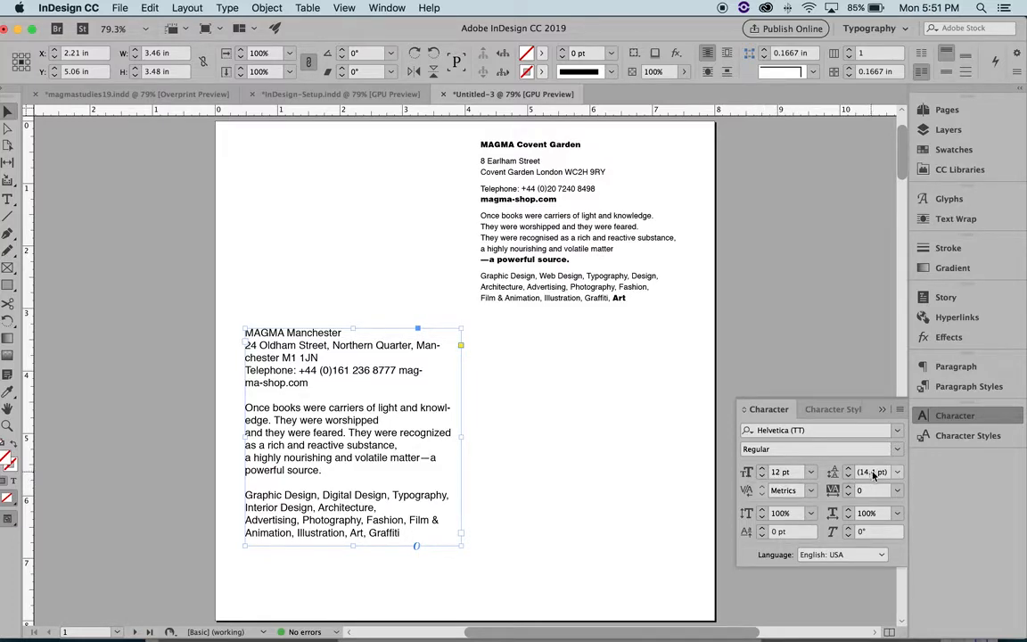
{"action": "left_click", "coordinate": [525, 437]}
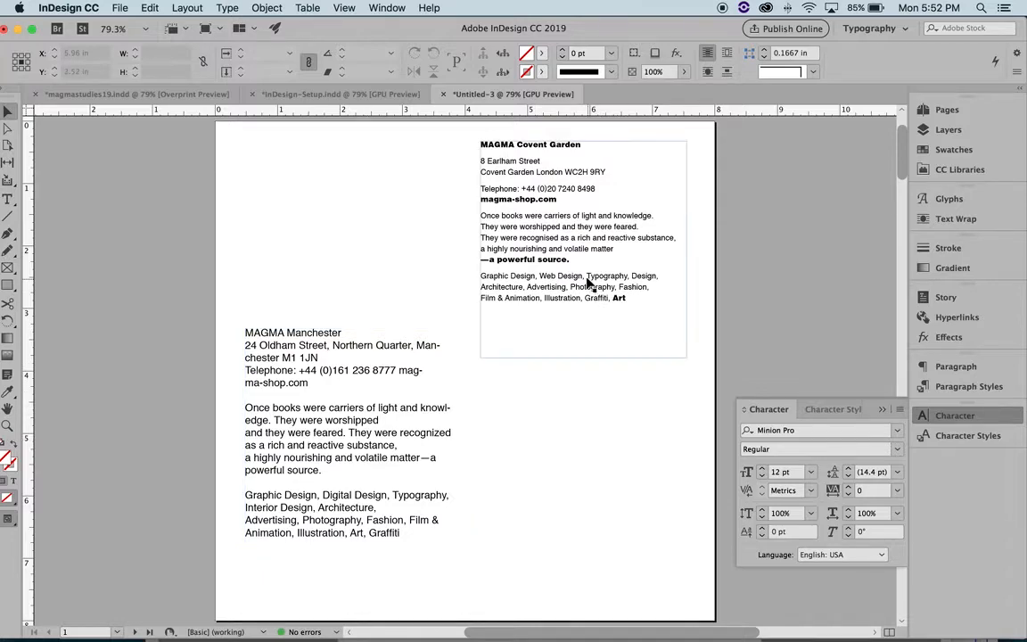
Compare the character settings of the MAGMA Covent Garden body text with those of the MAGMA Manchester text.
{"action": "double_click", "coordinate": [550, 237]}
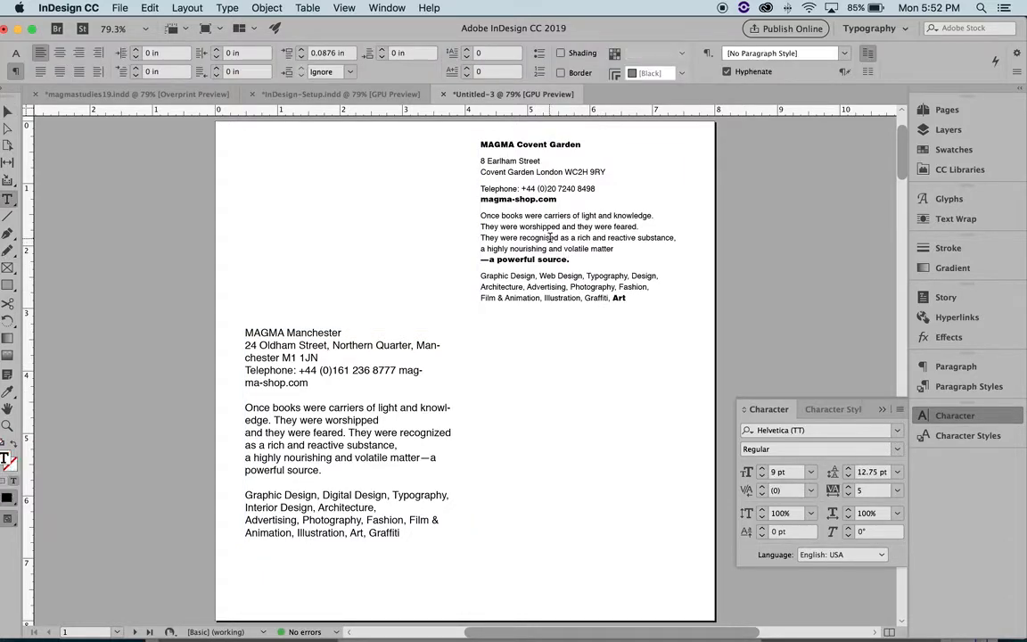
{"action": "left_click_drag", "start_coordinate": [550, 237], "coordinate": [501, 232]}
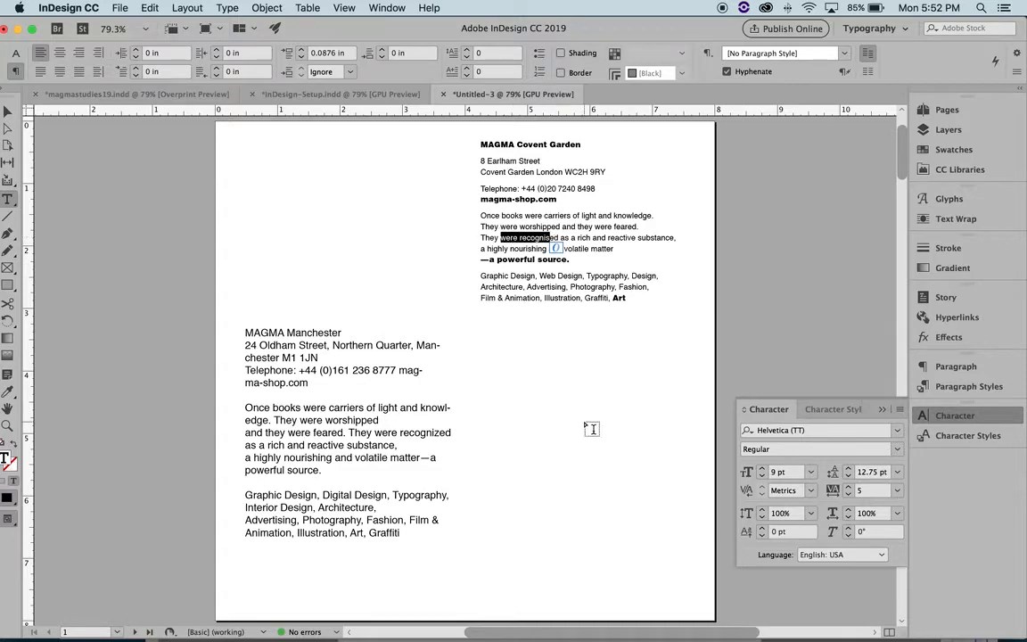
{"action": "left_click", "coordinate": [592, 427]}
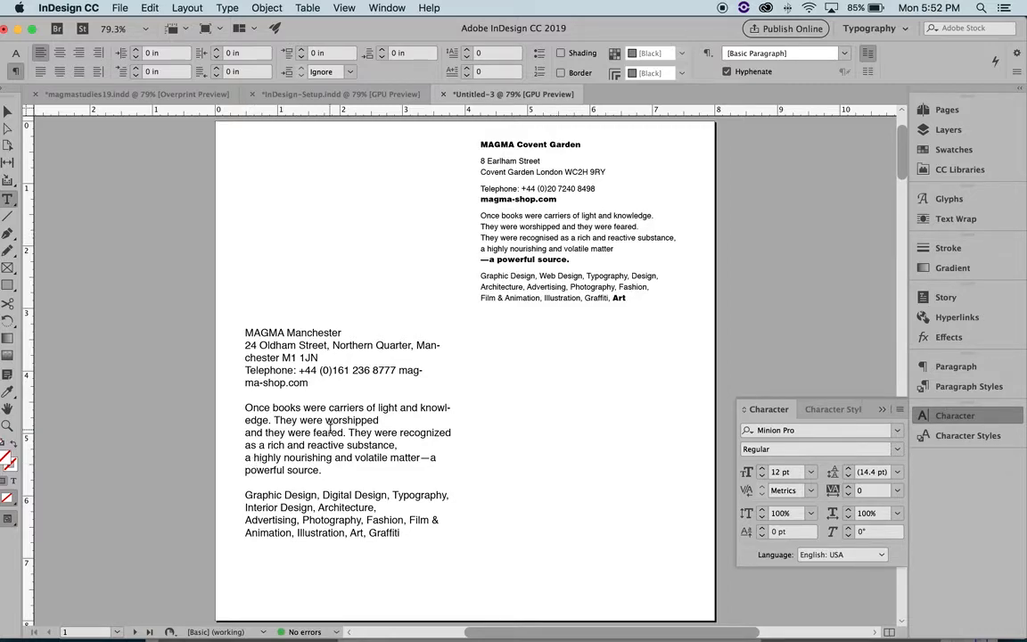
{"action": "left_click", "coordinate": [349, 432]}
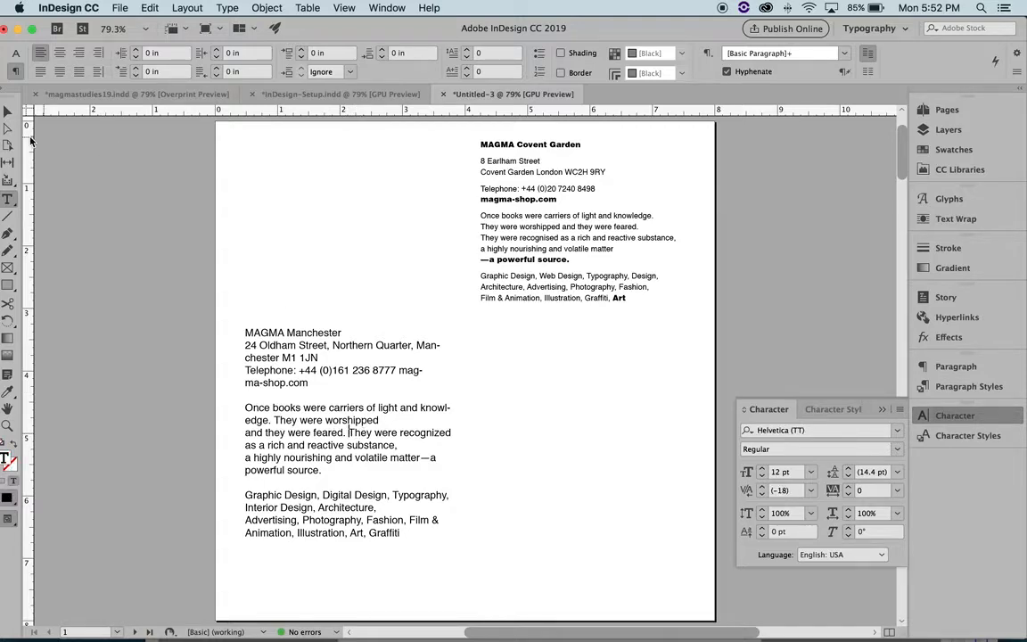
{"action": "key", "text": "Escape"}
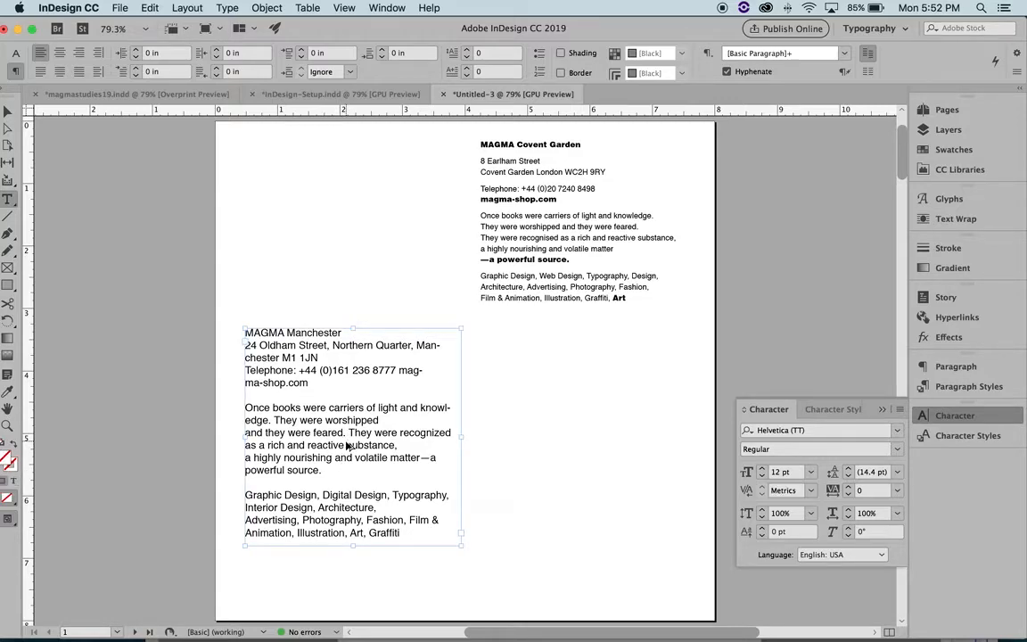
Show the hidden characters in the document's text.
{"action": "key", "text": "super+alt+i"}
{"action": "left_click", "coordinate": [228, 8]}
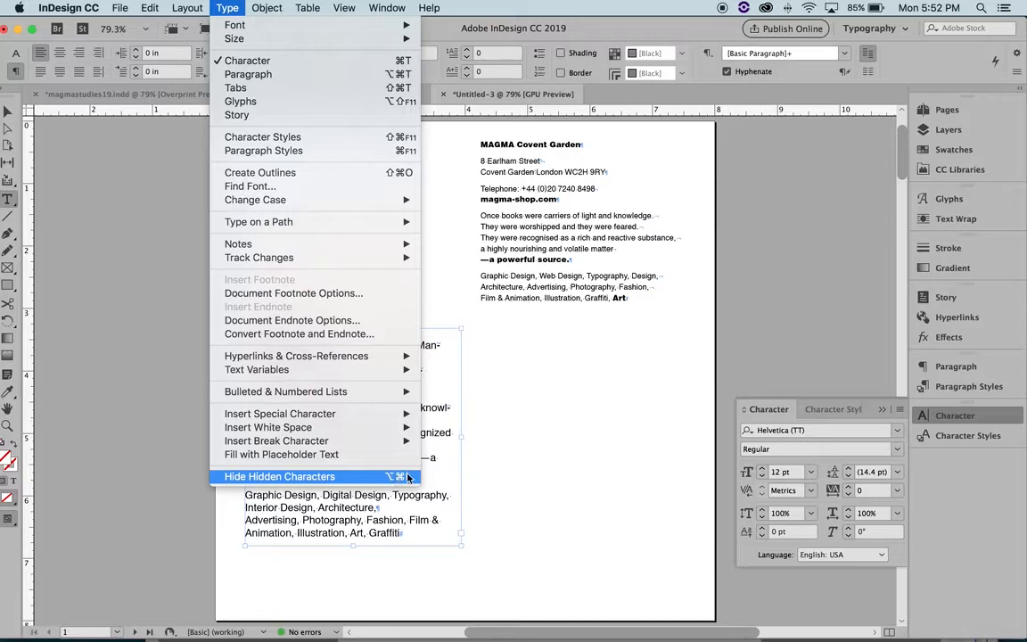
{"action": "left_click", "coordinate": [531, 481]}
Remove the paragraph breaks before "and they were feared" and "a highly nourishing" in the MAGMA Manchester text.
{"action": "key", "text": "z"}
{"action": "left_click", "coordinate": [419, 481]}
{"action": "left_click", "coordinate": [435, 406]}
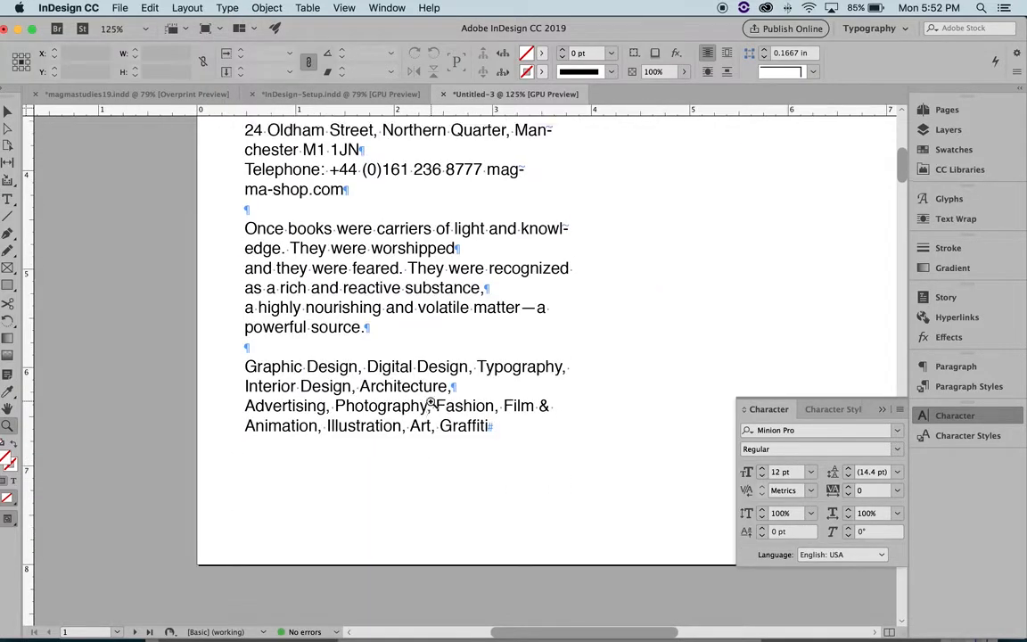
{"action": "scroll", "coordinate": [432, 404], "scroll_direction": "up", "scroll_amount": 3}
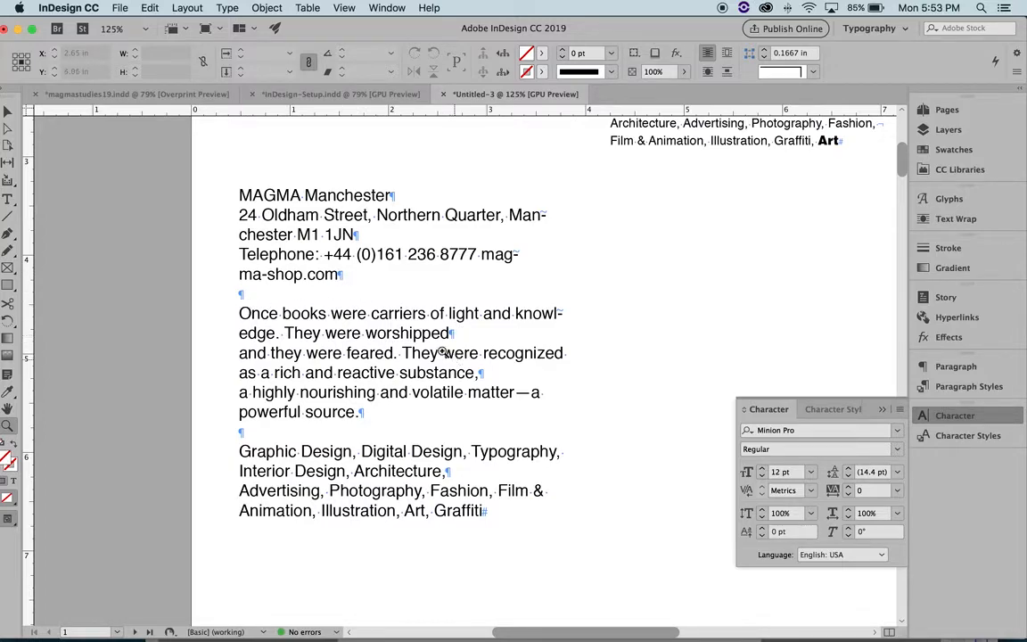
{"action": "key", "text": "t"}
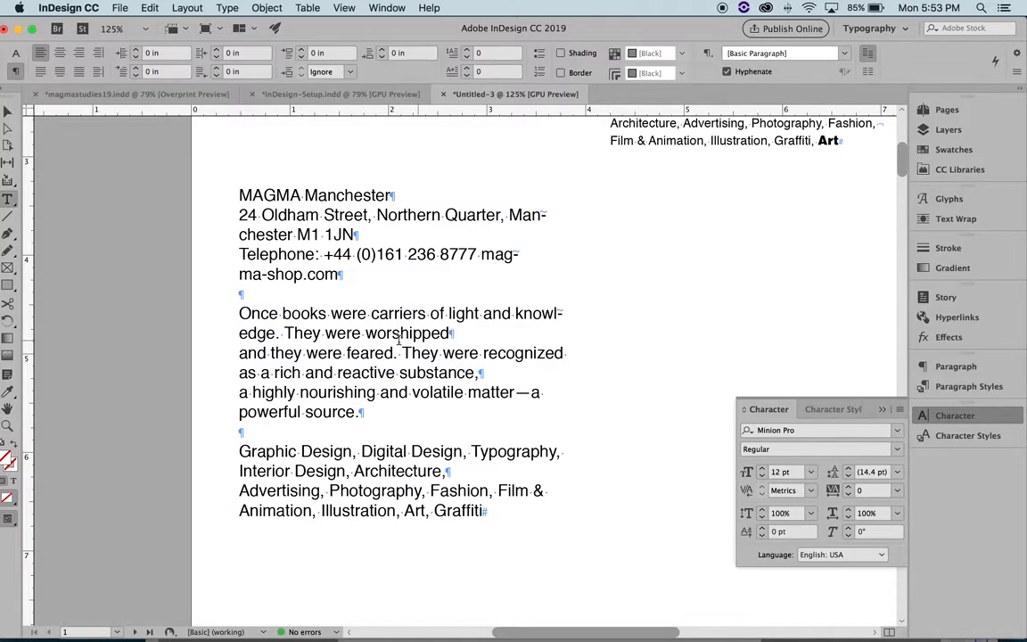
{"action": "left_click", "coordinate": [241, 354]}
{"action": "key", "text": "BackSpace"}
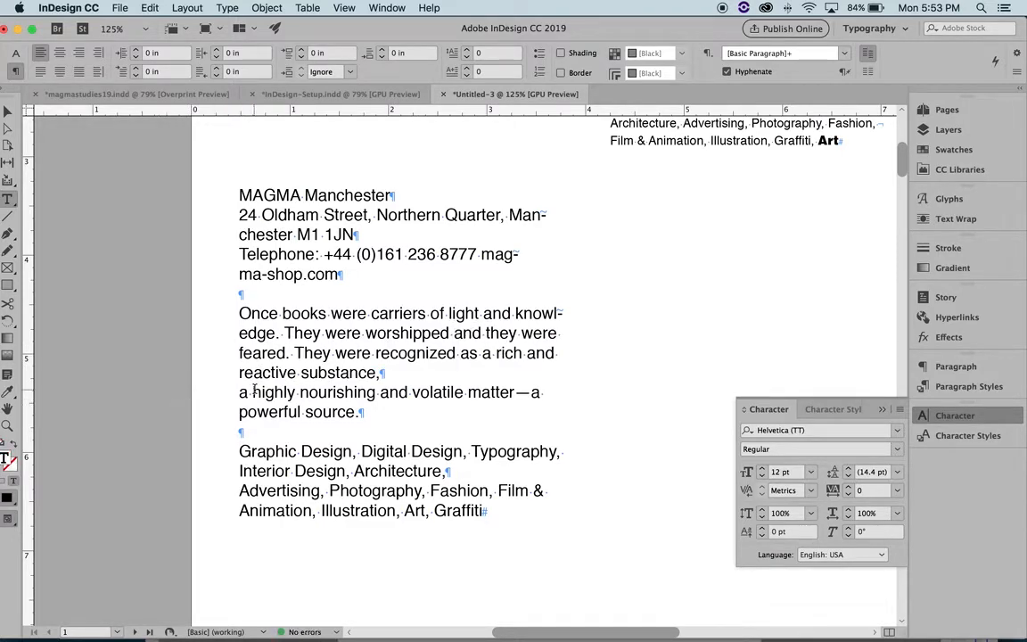
{"action": "key", "text": "BackSpace"}
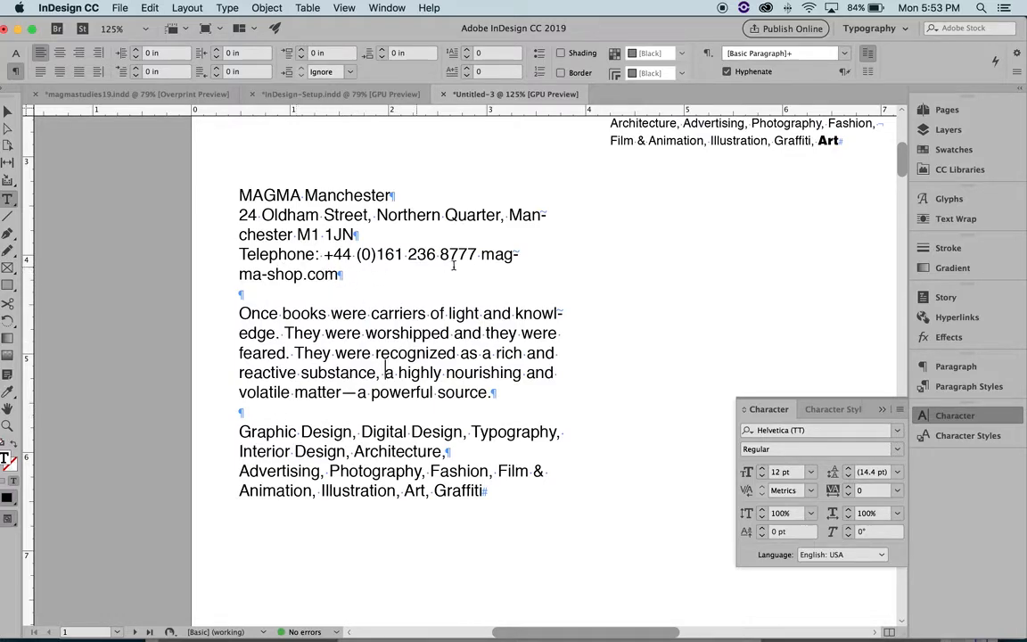
Widen the MAGMA Manchester text frame to about 3.94 in.
{"action": "key", "text": "Escape"}
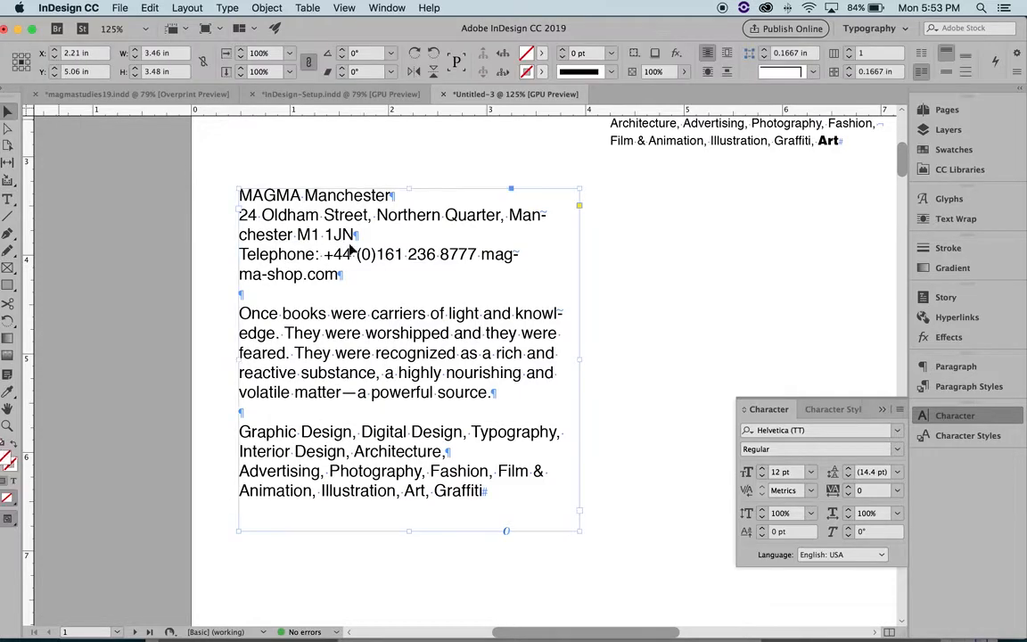
{"action": "left_click_drag", "start_coordinate": [587, 359], "coordinate": [627, 359]}
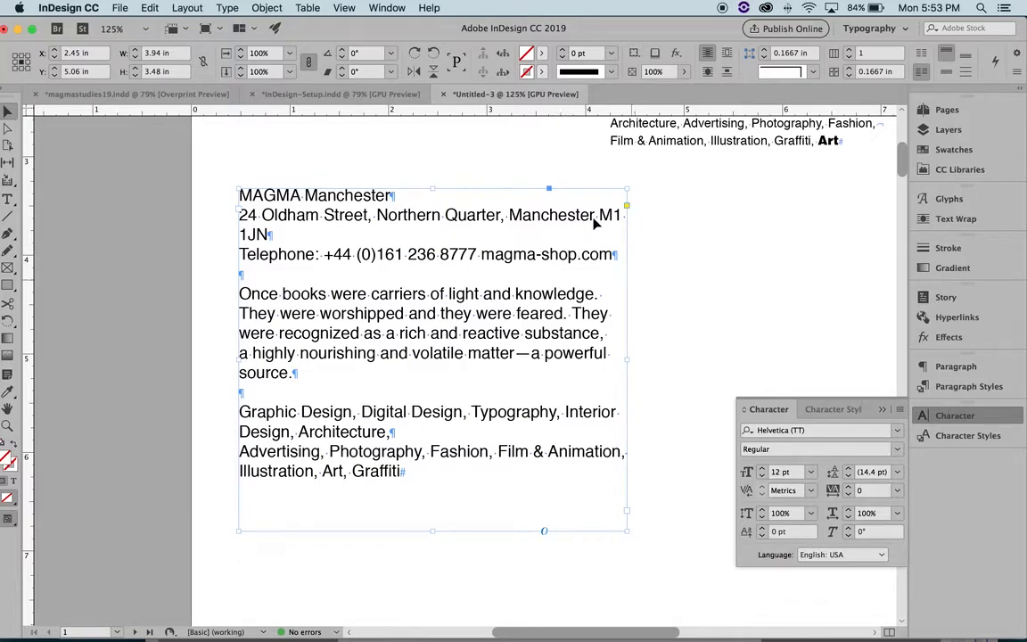
{"action": "left_click", "coordinate": [695, 285]}
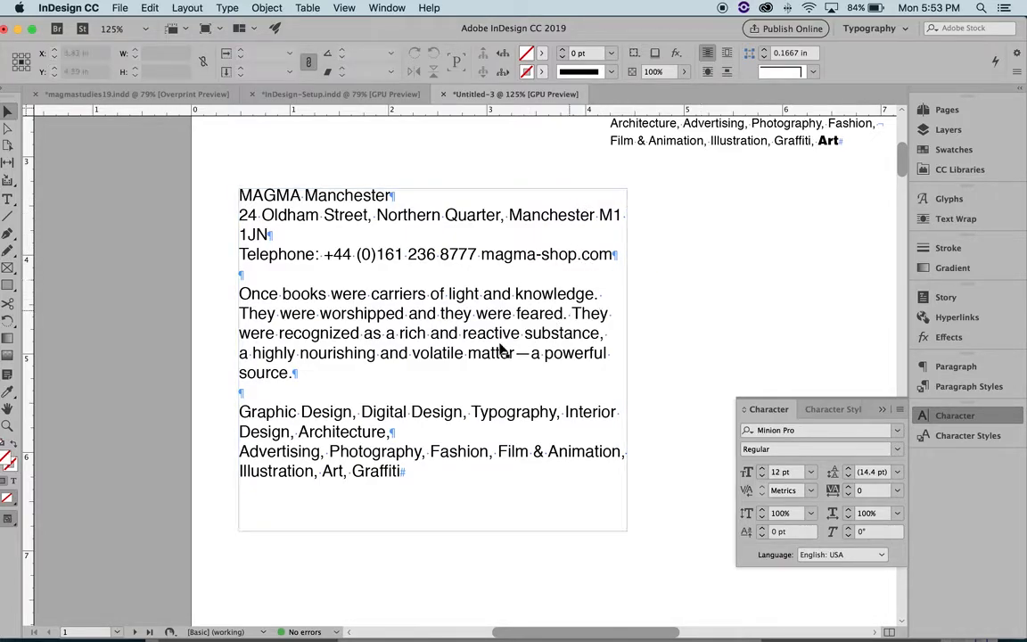
Remove the paragraph break before "Advertising" in the last paragraph of the MAGMA Manchester text.
{"action": "key", "text": "t"}
{"action": "left_click", "coordinate": [240, 452]}
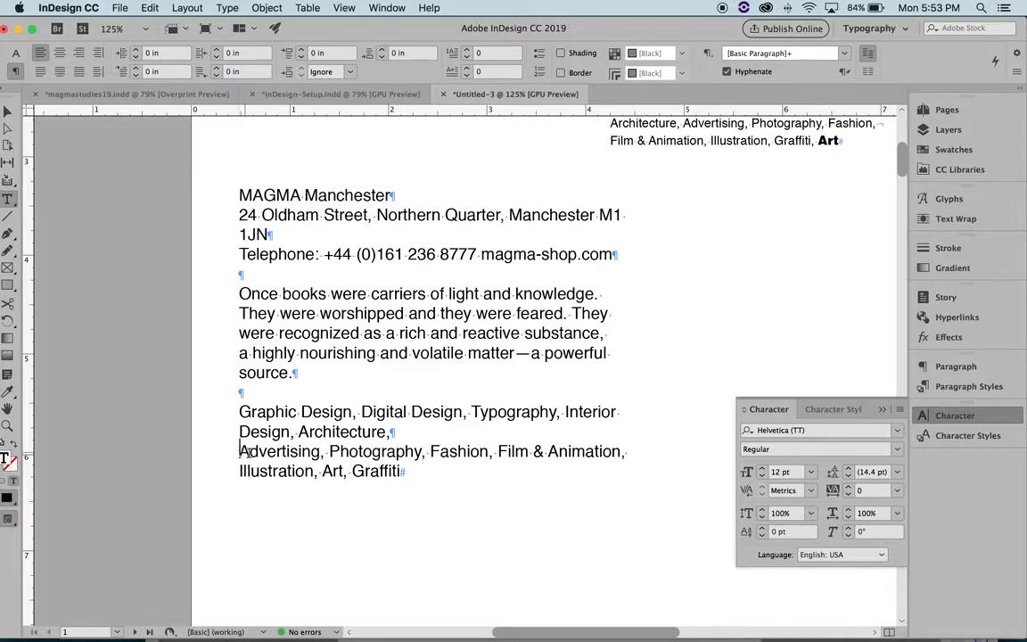
{"action": "key", "text": "BackSpace"}
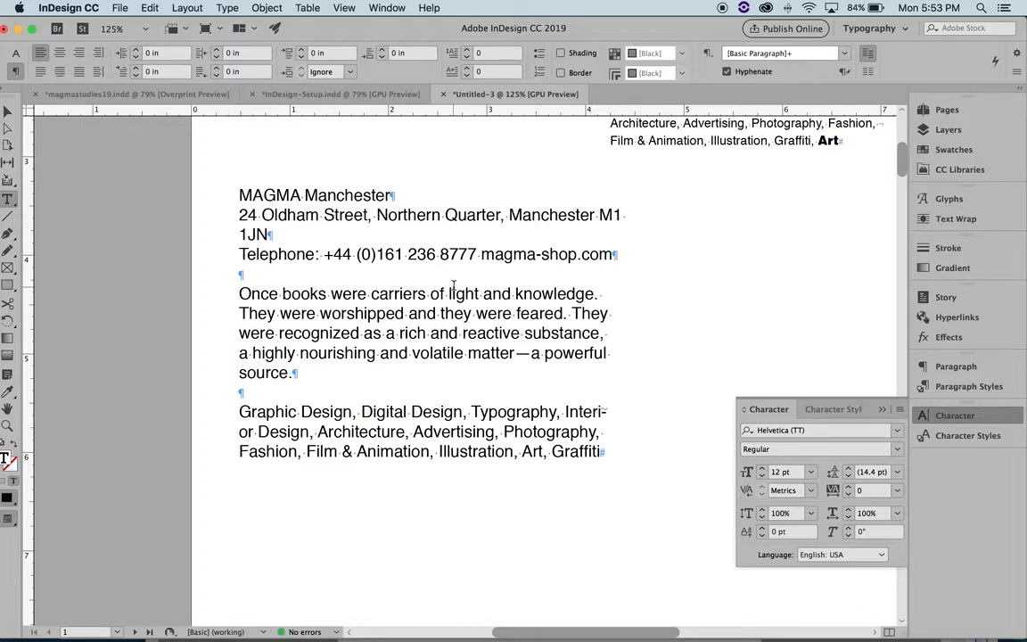
Deselect the text frame and hide the hidden characters in the document's text.
{"action": "left_click", "coordinate": [7, 112]}
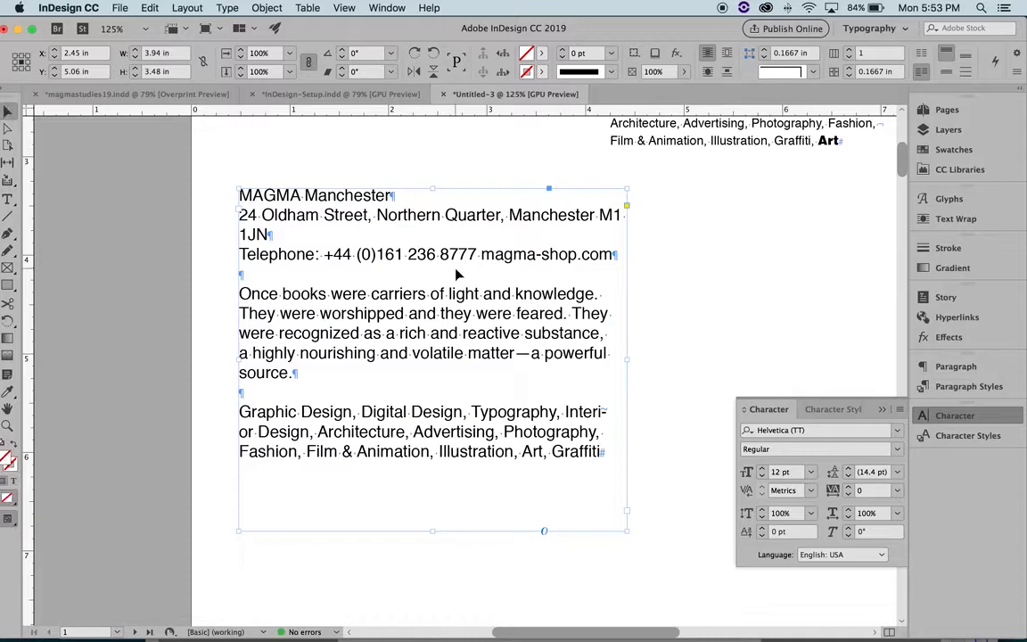
{"action": "left_click", "coordinate": [692, 259]}
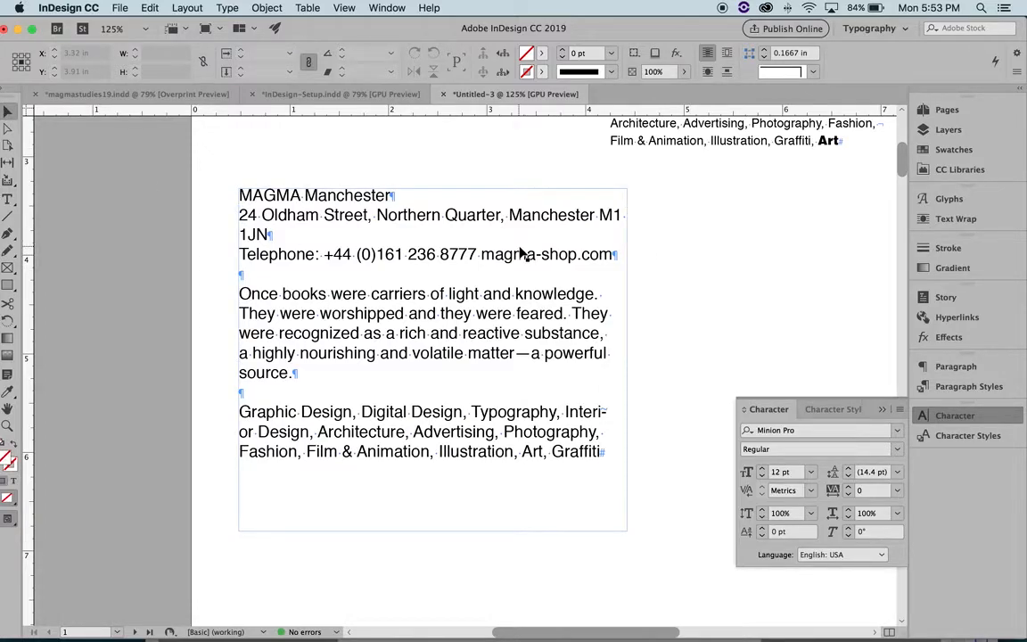
{"action": "key", "text": "w"}
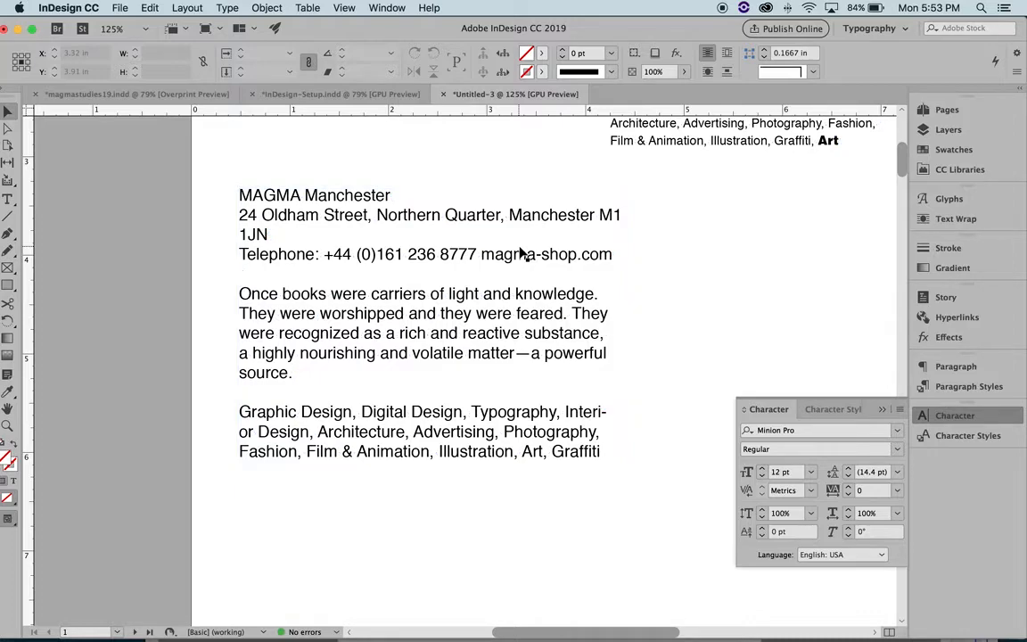
Set the MAGMA Manchester text frame to a 9 pt font size with 12 pt leading.
{"action": "left_click", "coordinate": [489, 339]}
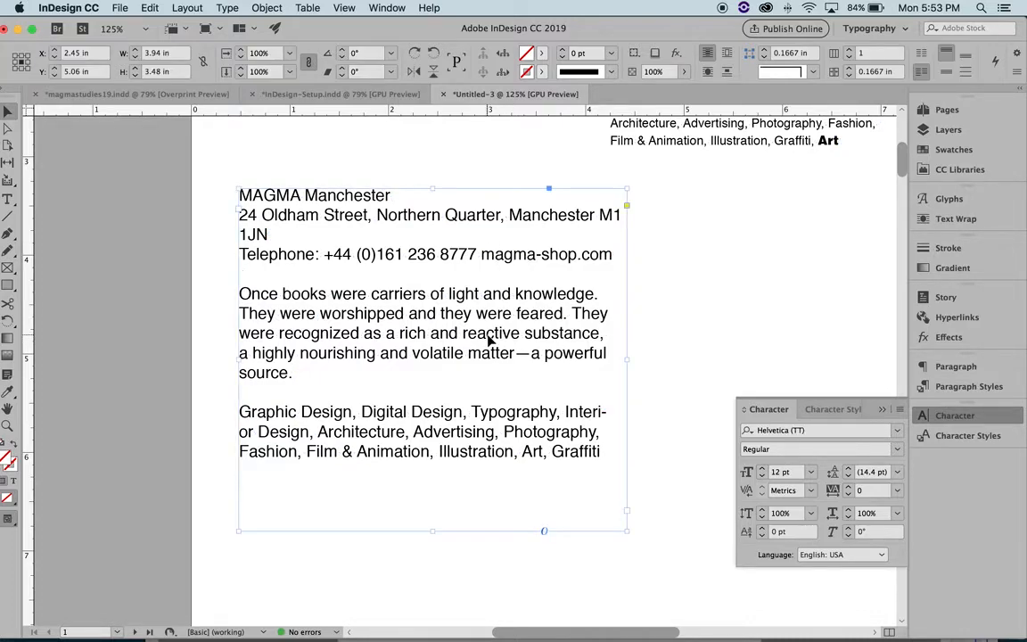
{"action": "left_click", "coordinate": [811, 472]}
{"action": "left_click", "coordinate": [792, 293]}
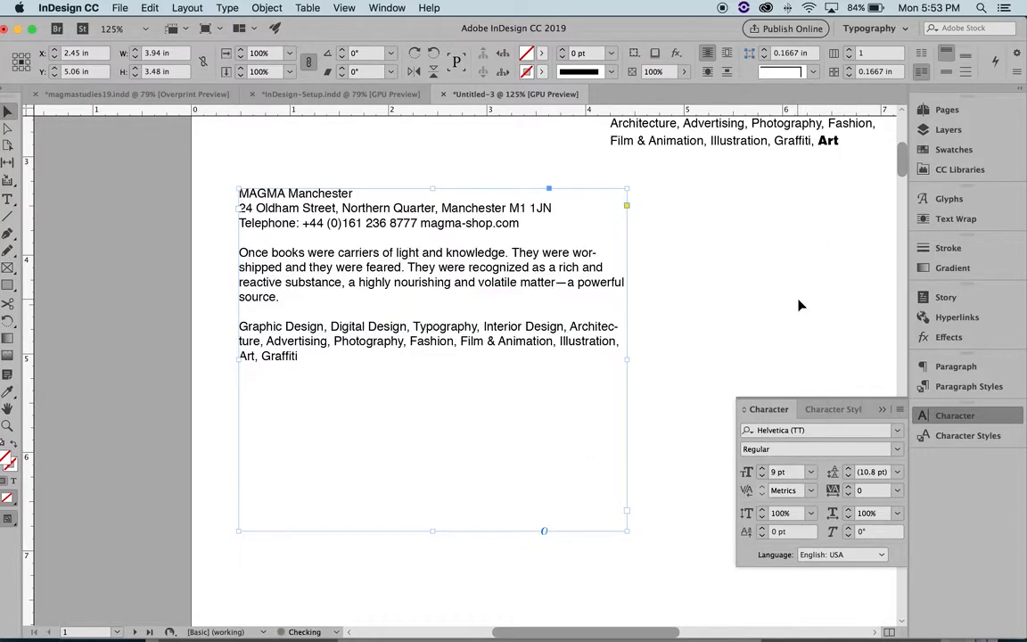
{"action": "left_click", "coordinate": [848, 469]}
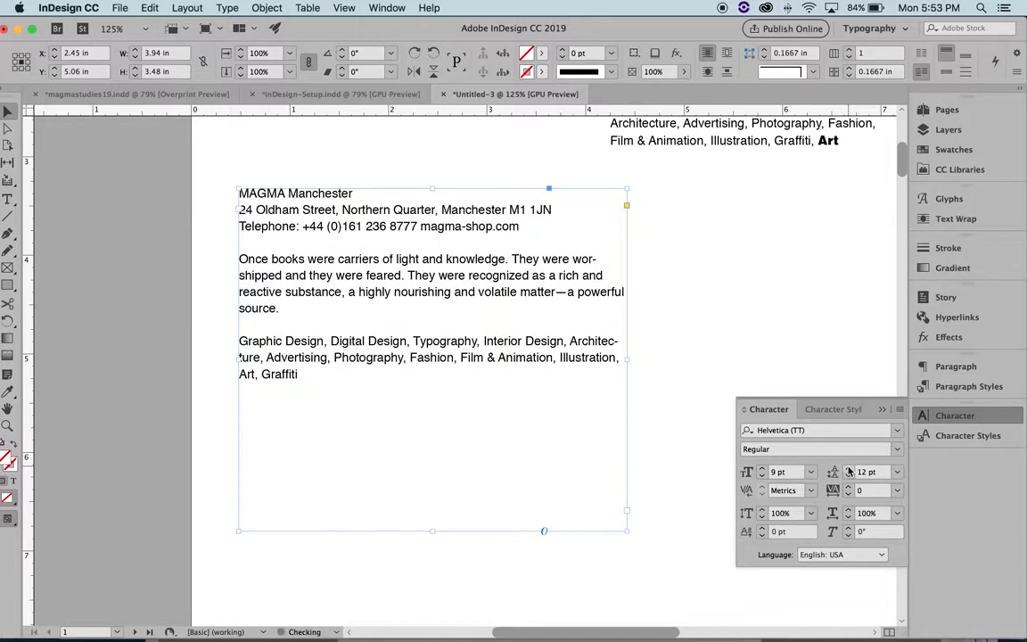
{"action": "left_click", "coordinate": [747, 334]}
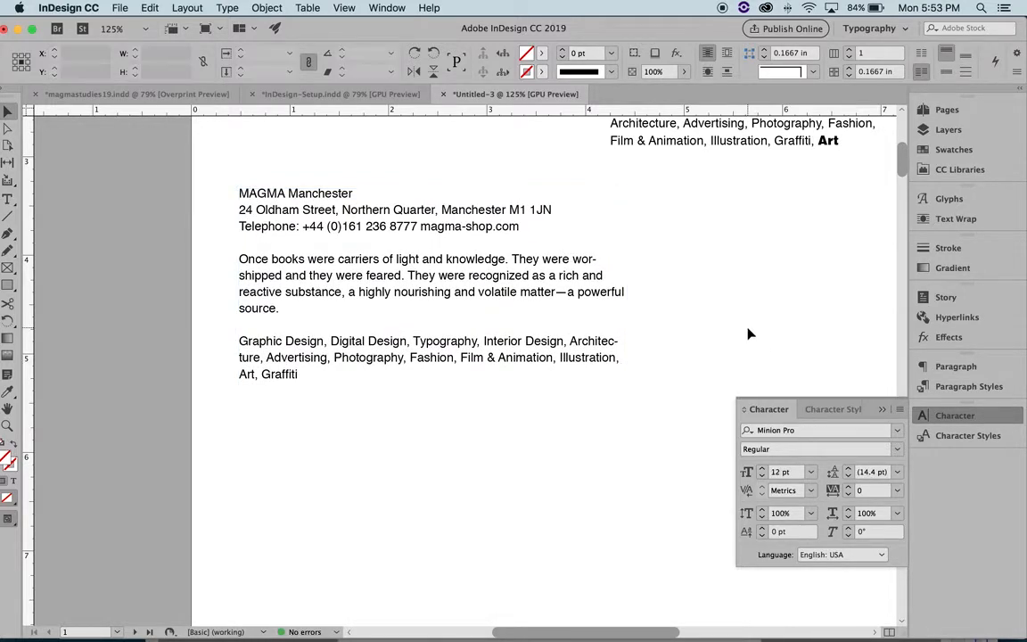
Set the space before paragraphs to 0.125 in for all the MAGMA Manchester text.
{"action": "scroll", "coordinate": [702, 301], "scroll_direction": "up", "scroll_amount": 5}
{"action": "scroll", "coordinate": [702, 301], "scroll_direction": "up", "scroll_amount": 1}
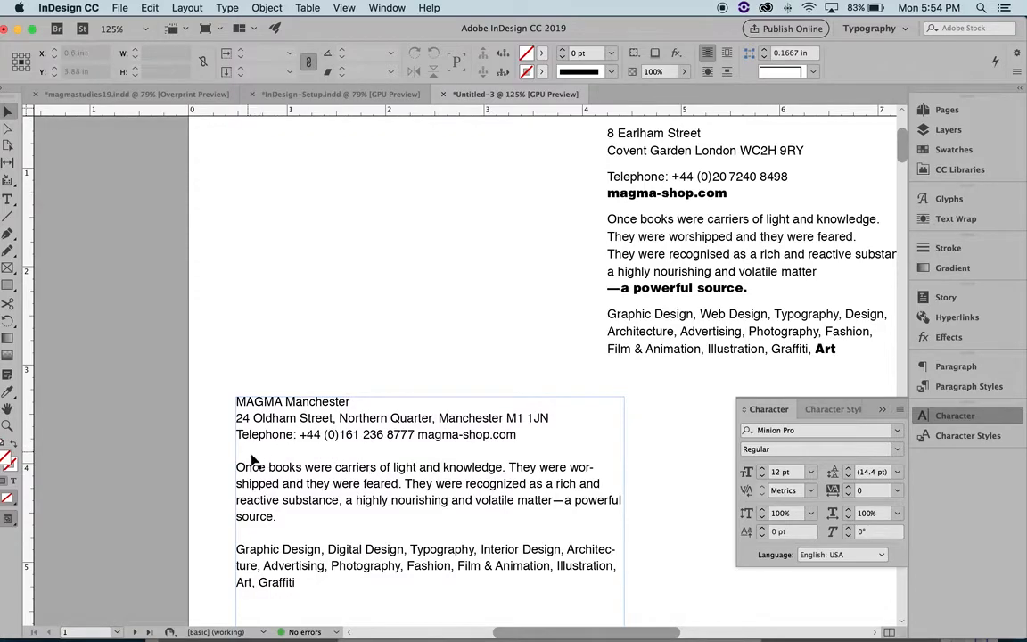
{"action": "scroll", "coordinate": [297, 521], "scroll_direction": "down", "scroll_amount": 5}
{"action": "scroll", "coordinate": [297, 521], "scroll_direction": "up", "scroll_amount": 4}
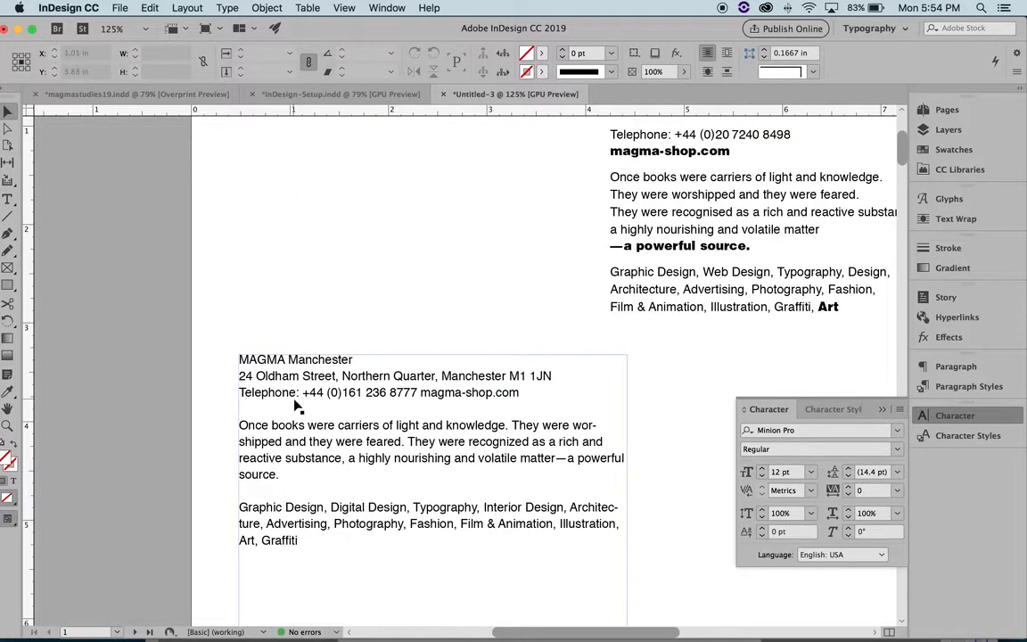
{"action": "scroll", "coordinate": [266, 367], "scroll_direction": "down", "scroll_amount": 3}
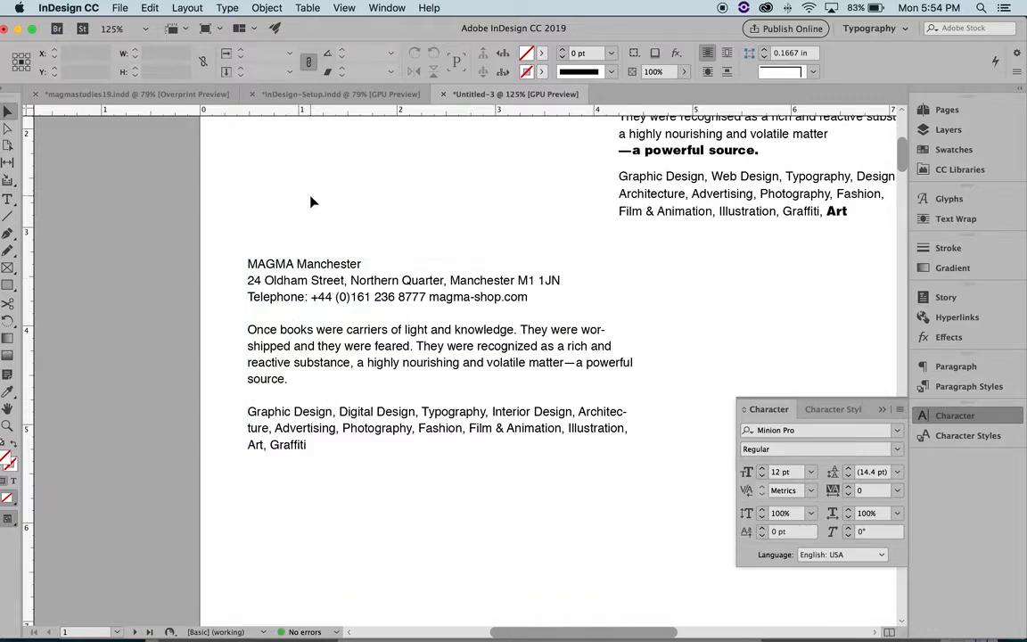
{"action": "double_click", "coordinate": [248, 330]}
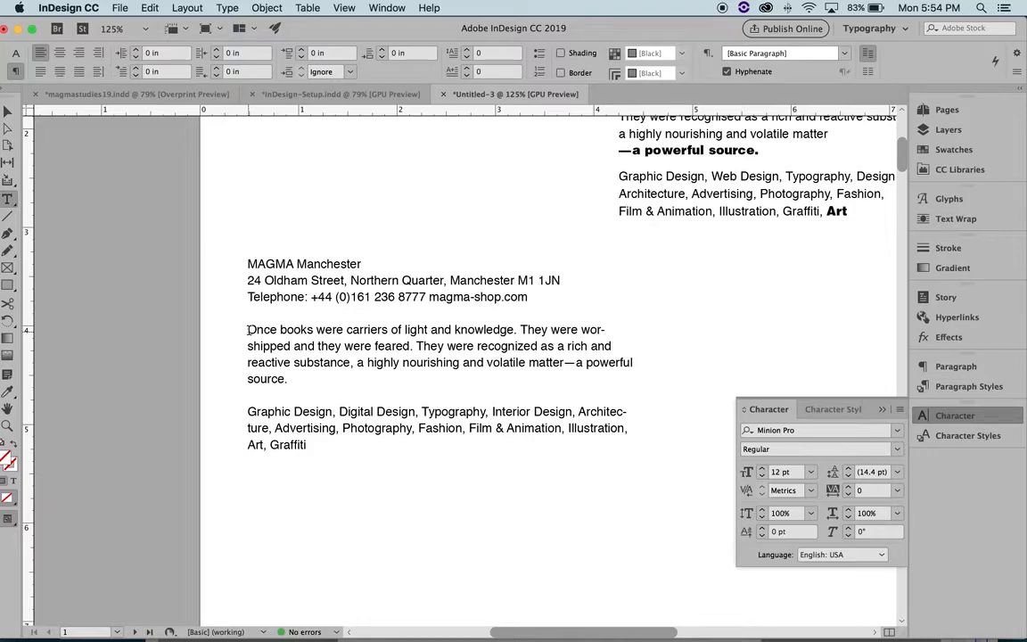
{"action": "left_click", "coordinate": [952, 367]}
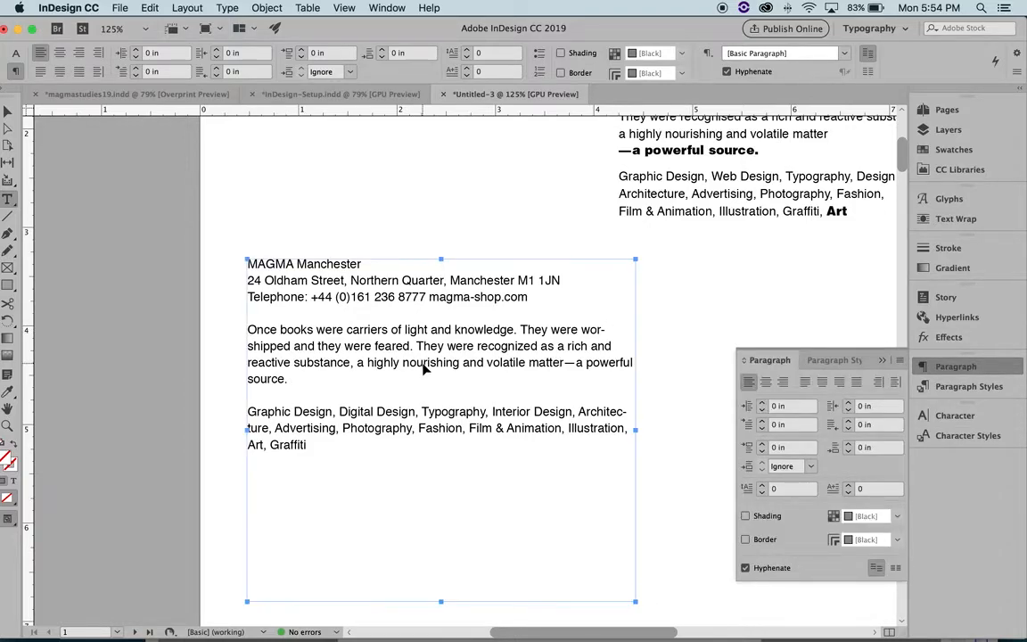
{"action": "key", "text": "super+a"}
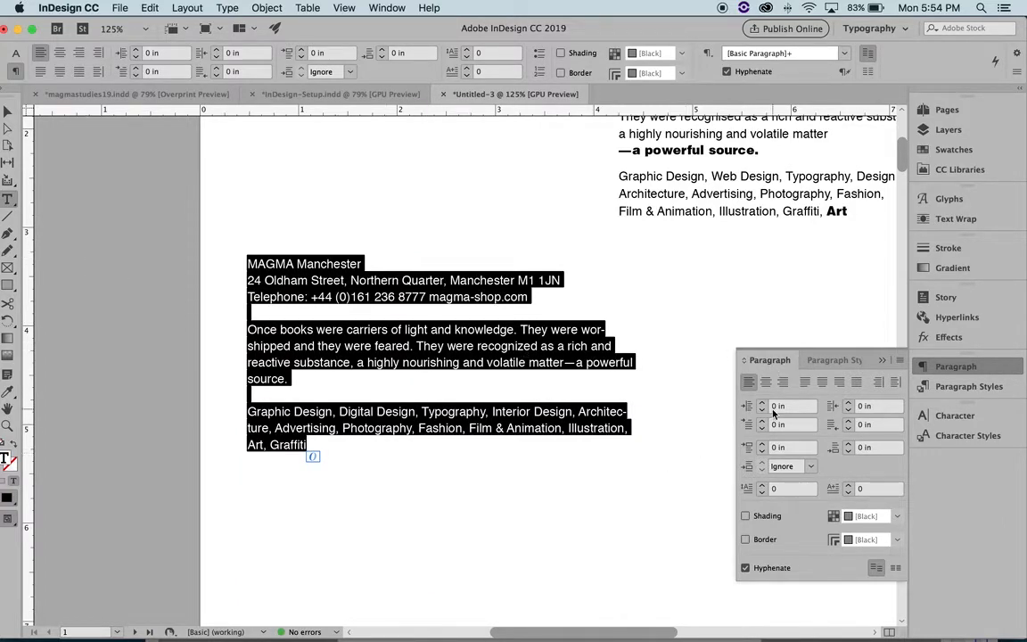
{"action": "left_click", "coordinate": [899, 360]}
{"action": "left_click", "coordinate": [824, 286]}
{"action": "left_click", "coordinate": [761, 446]}
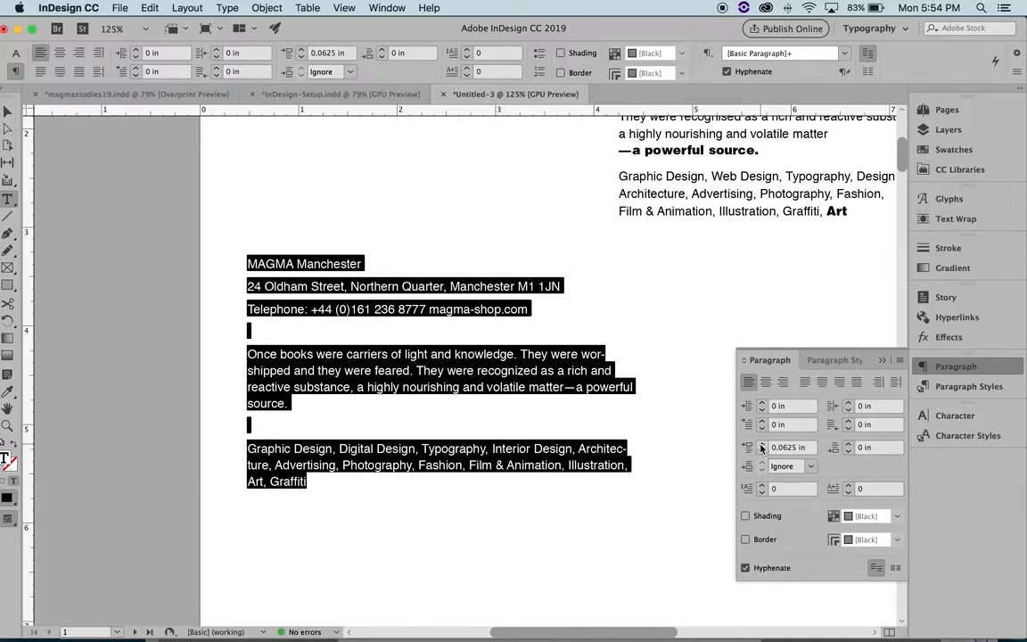
{"action": "left_click", "coordinate": [762, 446]}
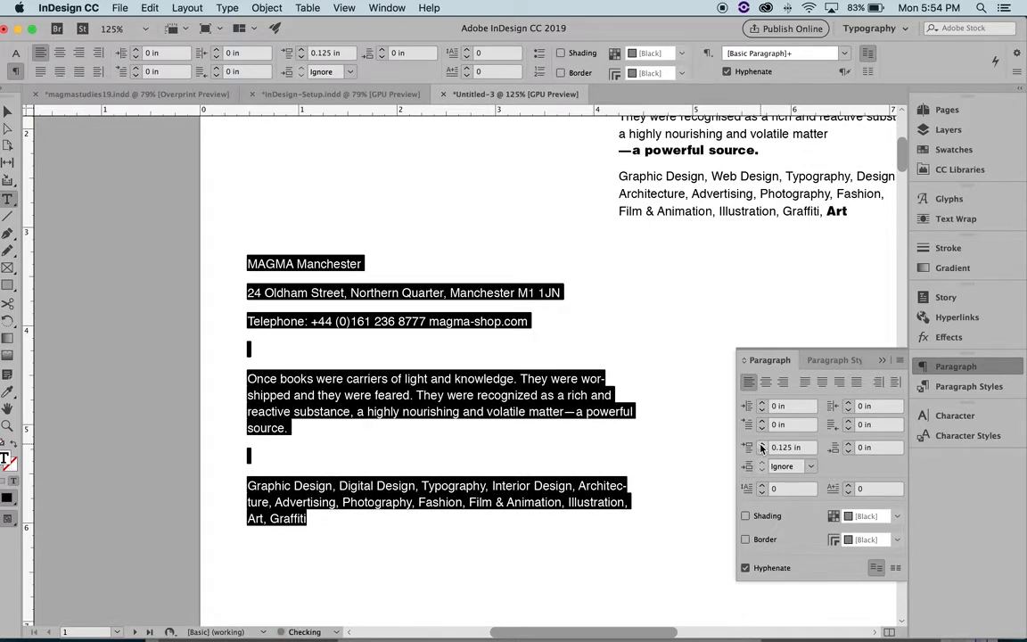
Replace the paragraph breaks before the street address and the telephone line with forced line breaks.
{"action": "left_click", "coordinate": [348, 337]}
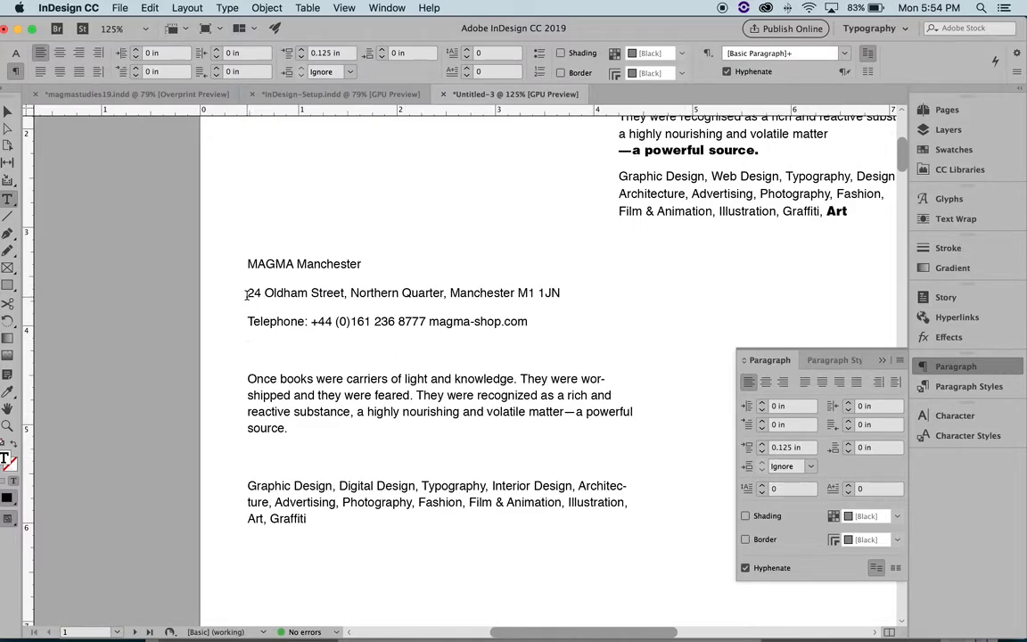
{"action": "left_click", "coordinate": [248, 293]}
{"action": "key", "text": "BackSpace"}
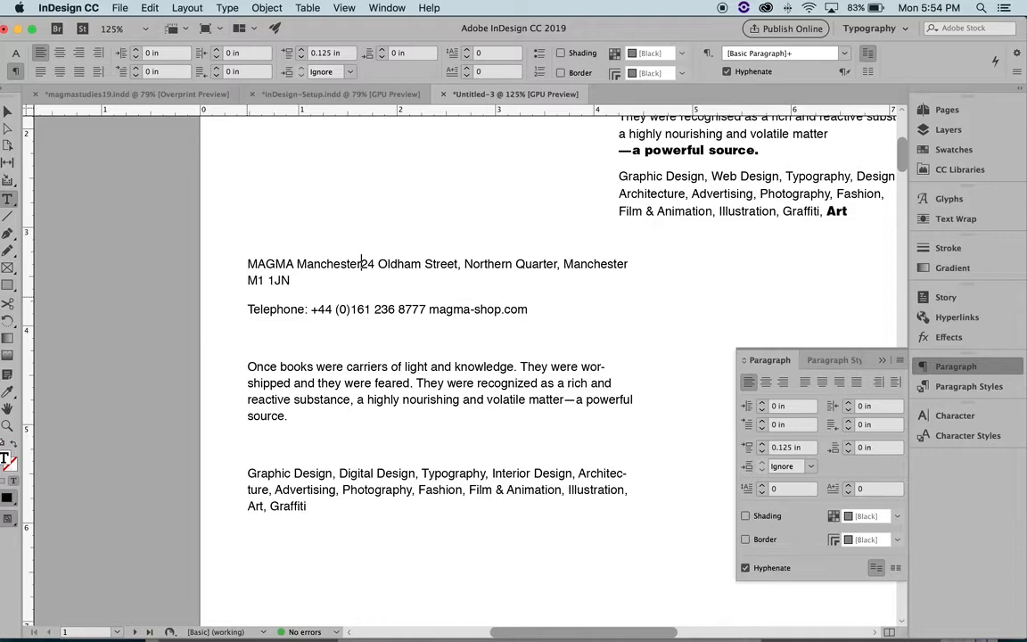
{"action": "key", "text": "shift+Return"}
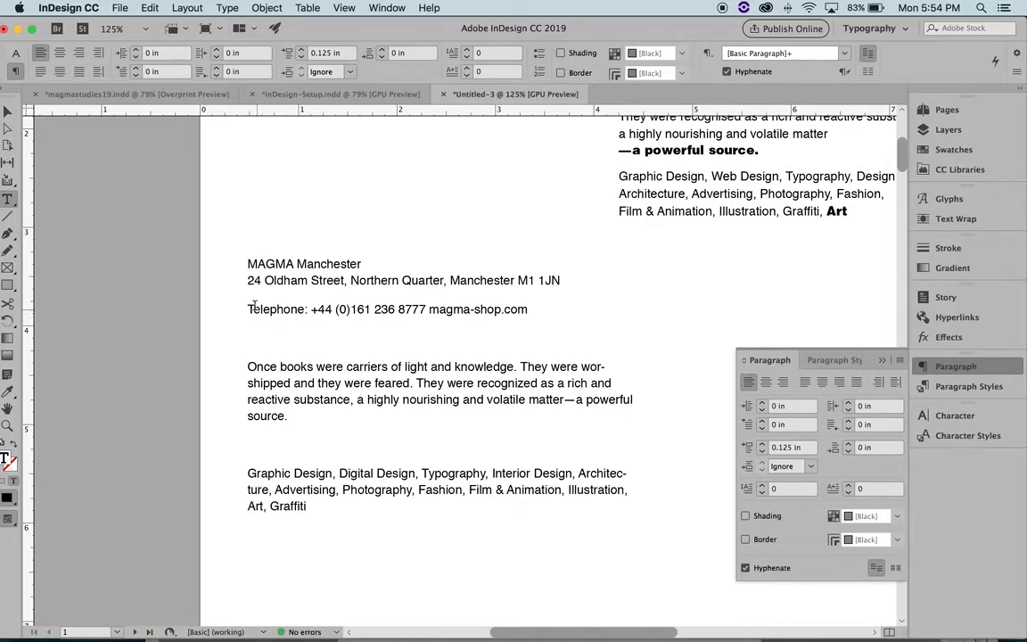
{"action": "left_click", "coordinate": [248, 308]}
{"action": "key", "text": "BackSpace"}
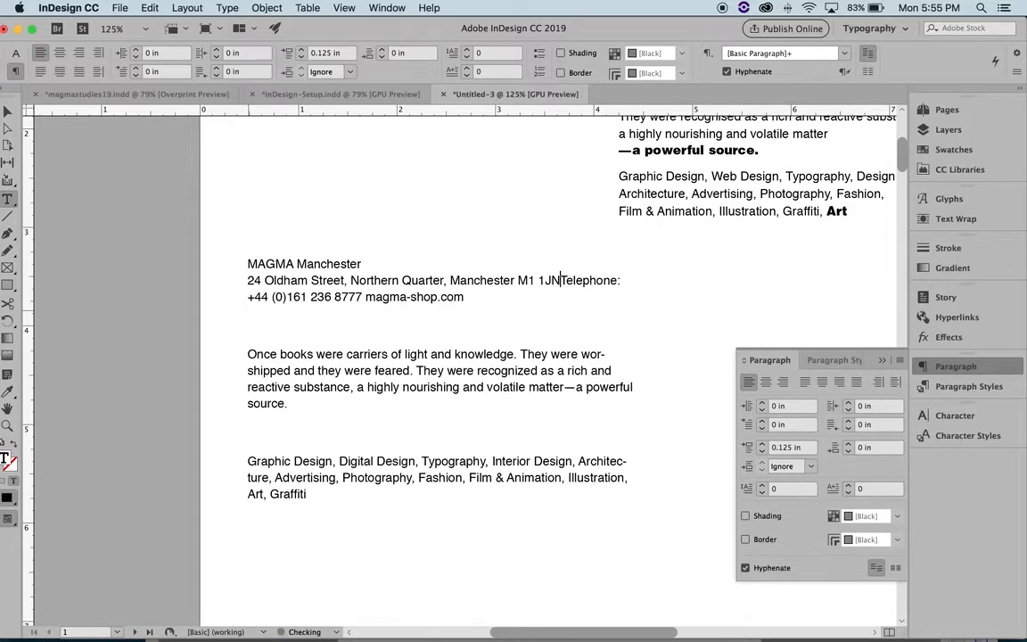
{"action": "key", "text": "shift+Return"}
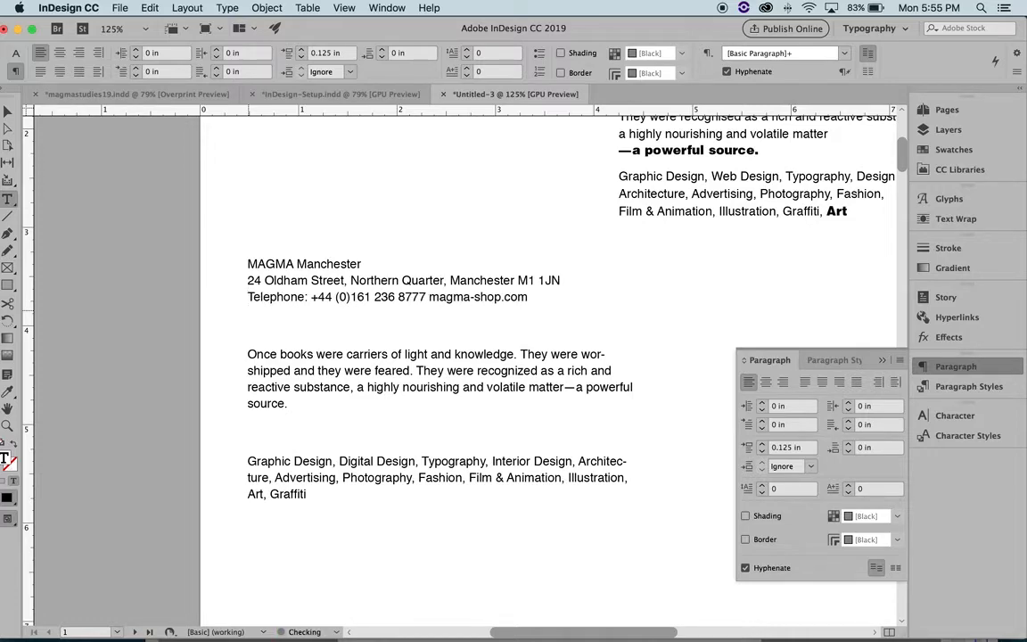
Remove the empty paragraphs above "Once books were carriers" and above "Graphic Design, Digital Design".
{"action": "left_click", "coordinate": [248, 354]}
{"action": "key", "text": "BackSpace"}
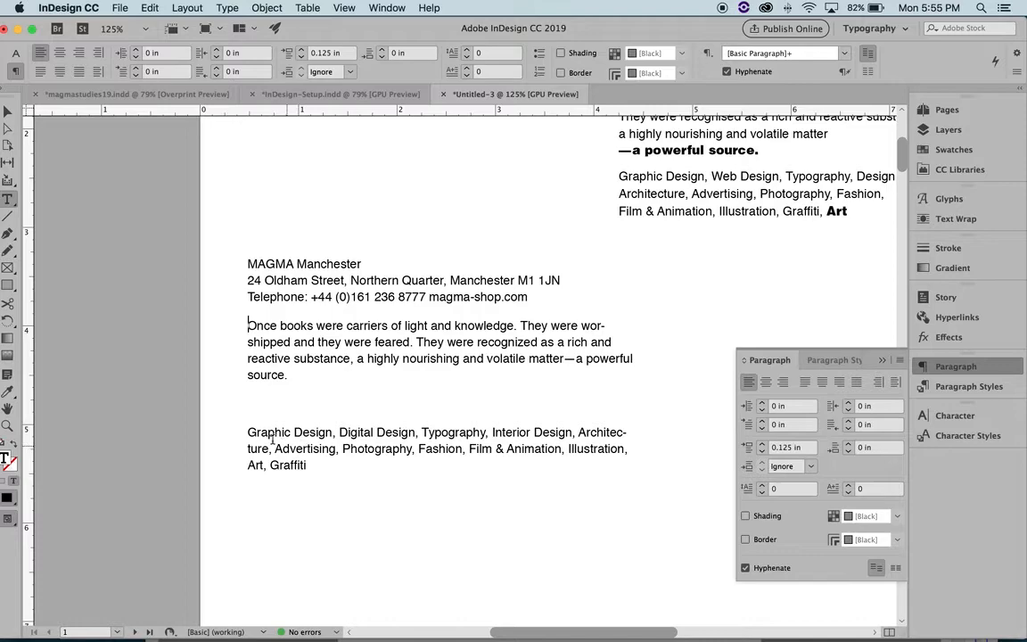
{"action": "left_click", "coordinate": [249, 431]}
{"action": "key", "text": "BackSpace"}
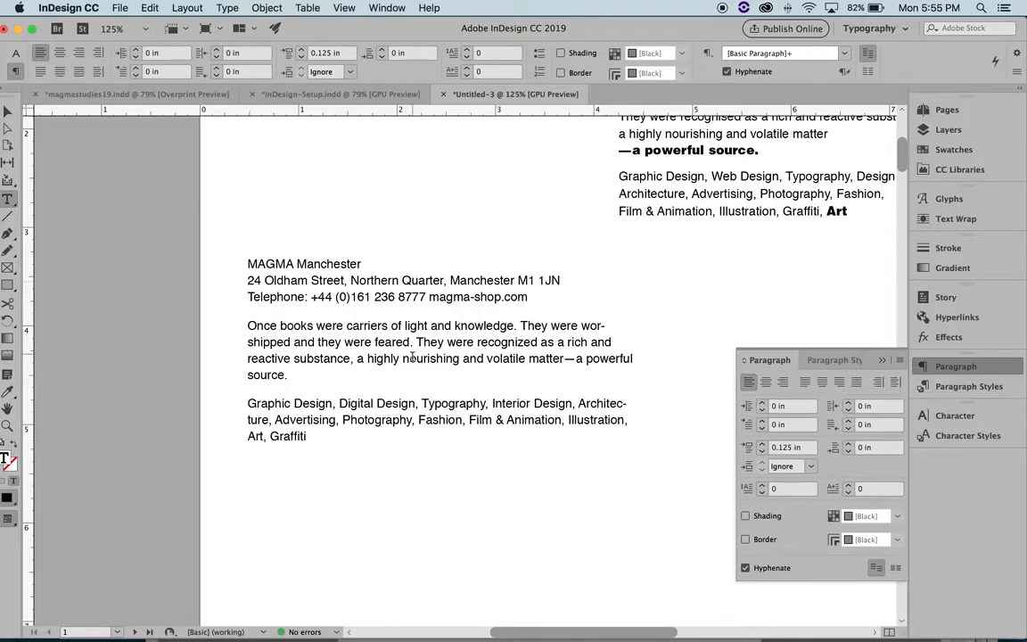
Try space-before values of 0.1875 in on the last paragraph, then 0.0625, 0.125 and 0.115 in on the whole MAGMA Manchester frame.
{"action": "left_click", "coordinate": [762, 445]}
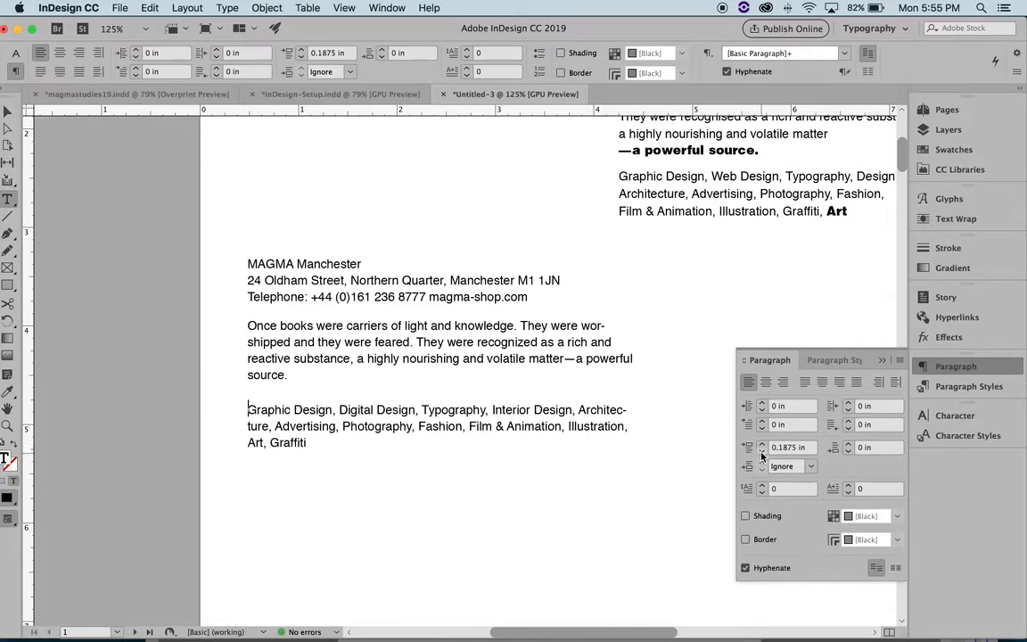
{"action": "left_click", "coordinate": [763, 452]}
{"action": "left_click", "coordinate": [14, 110]}
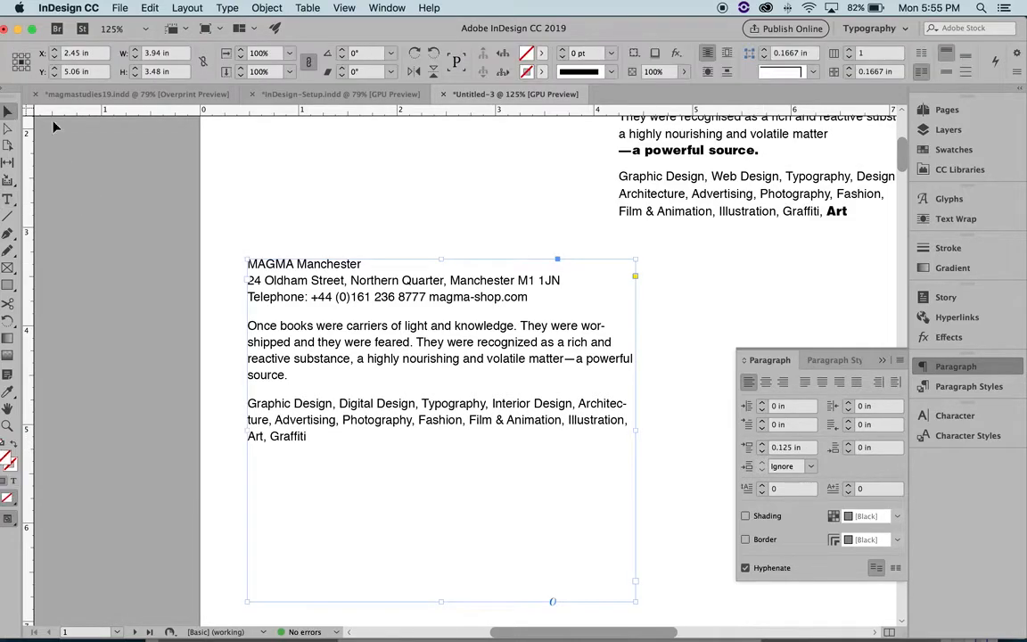
{"action": "left_click", "coordinate": [762, 452]}
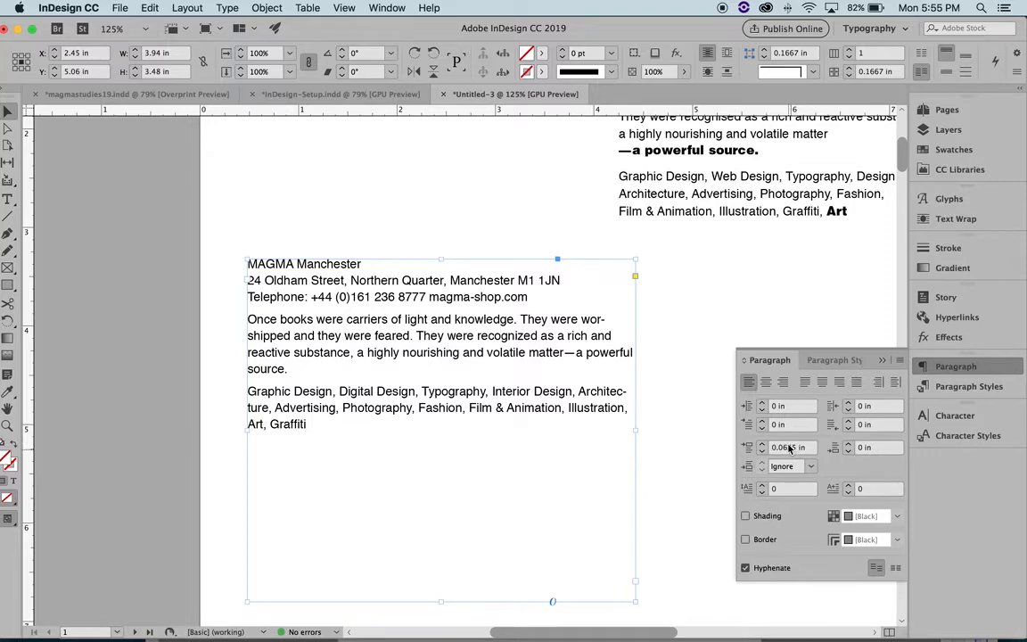
{"action": "left_click", "coordinate": [762, 443]}
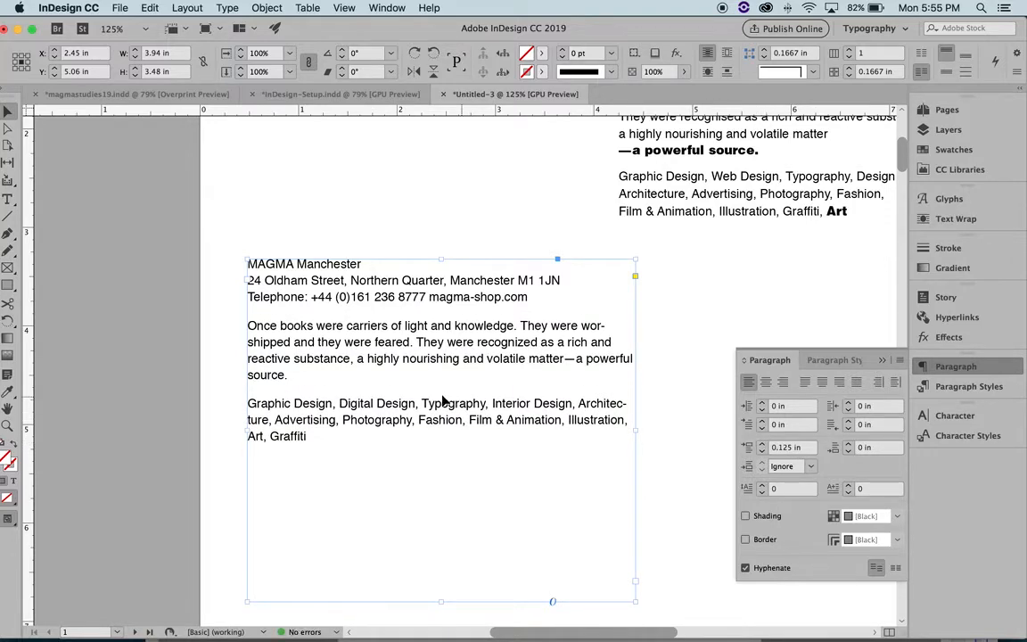
{"action": "left_click", "coordinate": [787, 451]}
{"action": "key", "text": "BackSpace"}
{"action": "key", "text": "Return"}
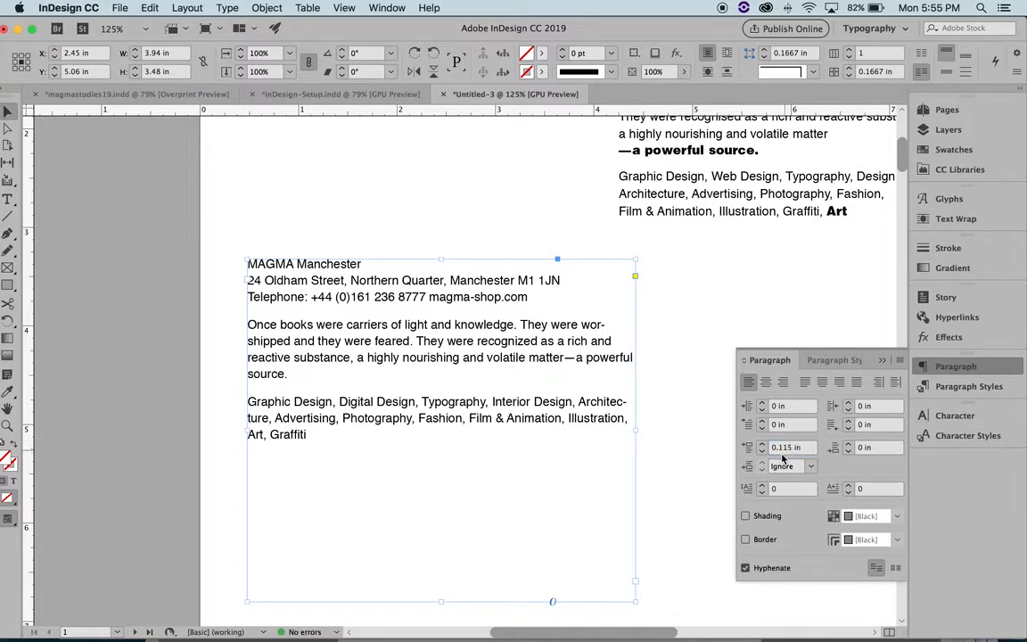
Set the space before paragraphs to 0.075 in for the whole MAGMA Manchester text frame and deselect it.
{"action": "left_click", "coordinate": [786, 453]}
{"action": "left_click", "coordinate": [763, 451]}
{"action": "left_click", "coordinate": [762, 444]}
{"action": "left_click", "coordinate": [762, 451]}
{"action": "left_click", "coordinate": [792, 450]}
{"action": "key", "text": "BackSpace"}
{"action": "key", "text": "BackSpace"}
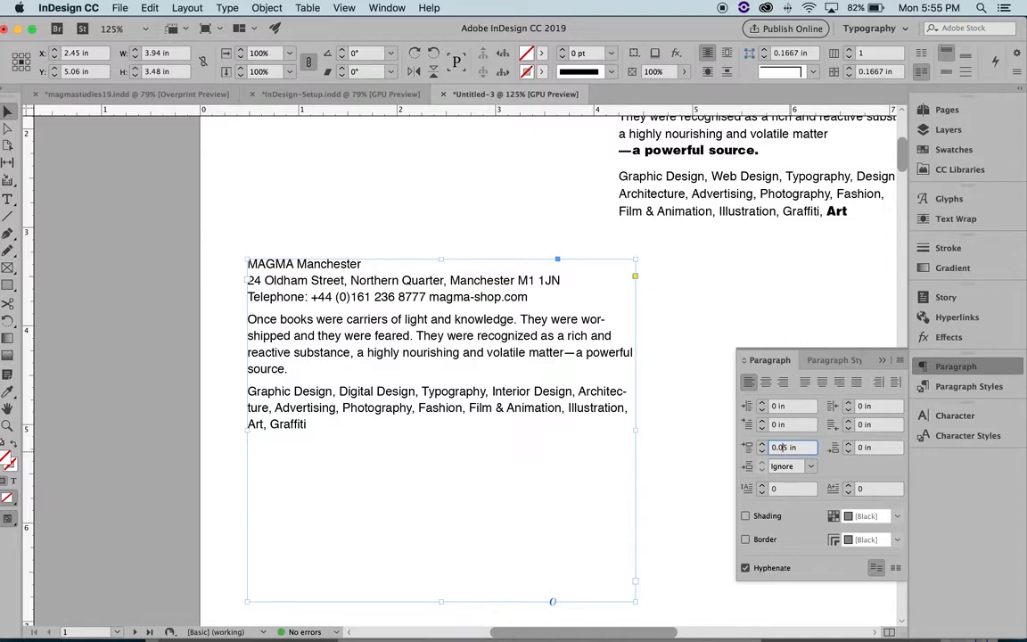
{"action": "type", "text": "7"}
{"action": "key", "text": "Return"}
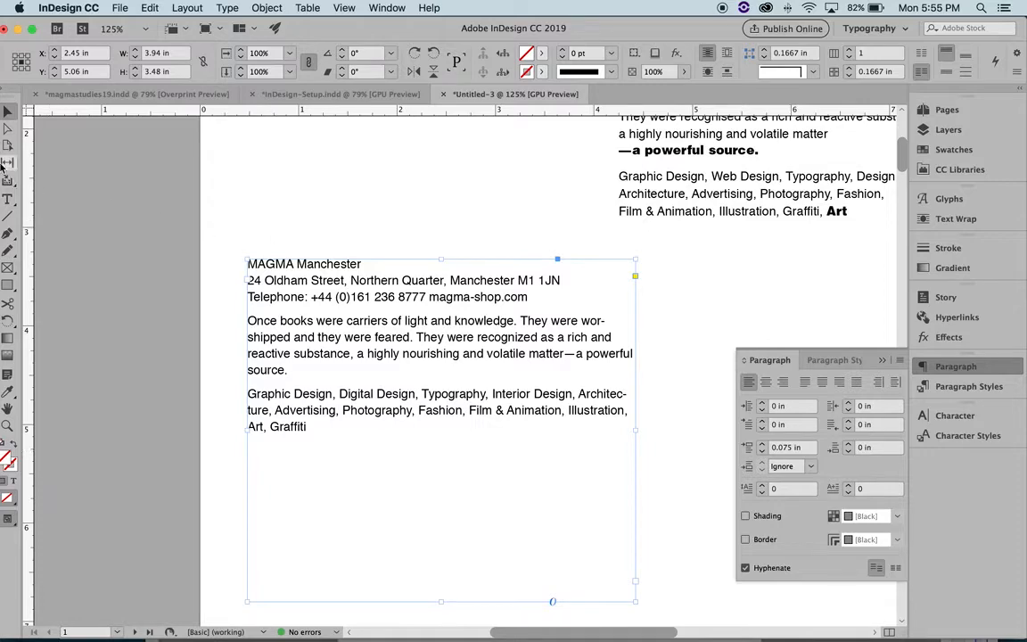
{"action": "left_click", "coordinate": [305, 240]}
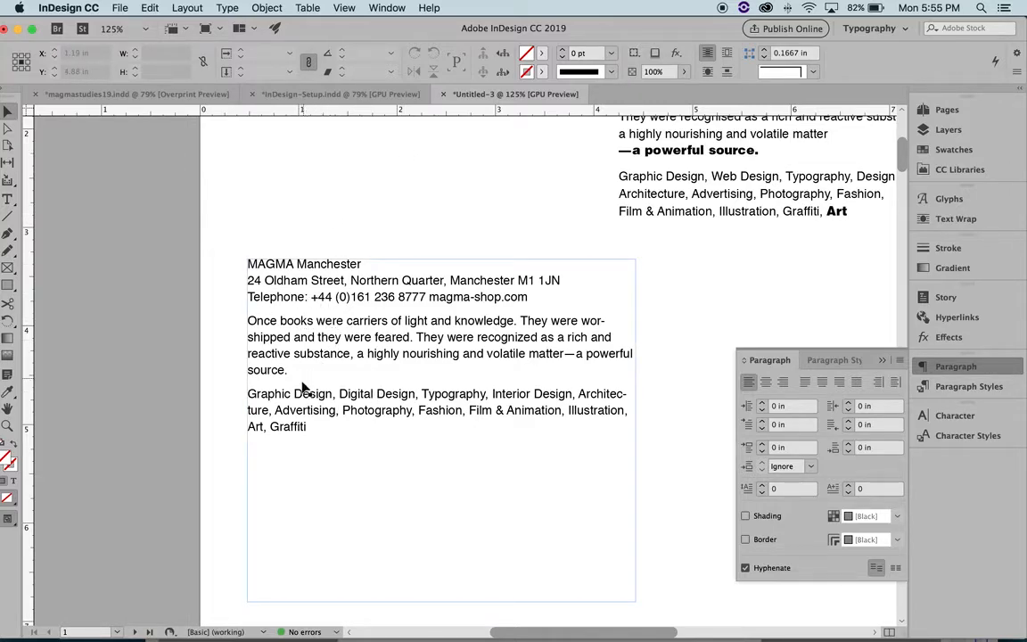
Set the type size of the whole MAGMA Manchester text frame to 8.5 pt.
{"action": "left_click", "coordinate": [384, 313]}
{"action": "left_click", "coordinate": [955, 415]}
{"action": "left_click", "coordinate": [771, 474]}
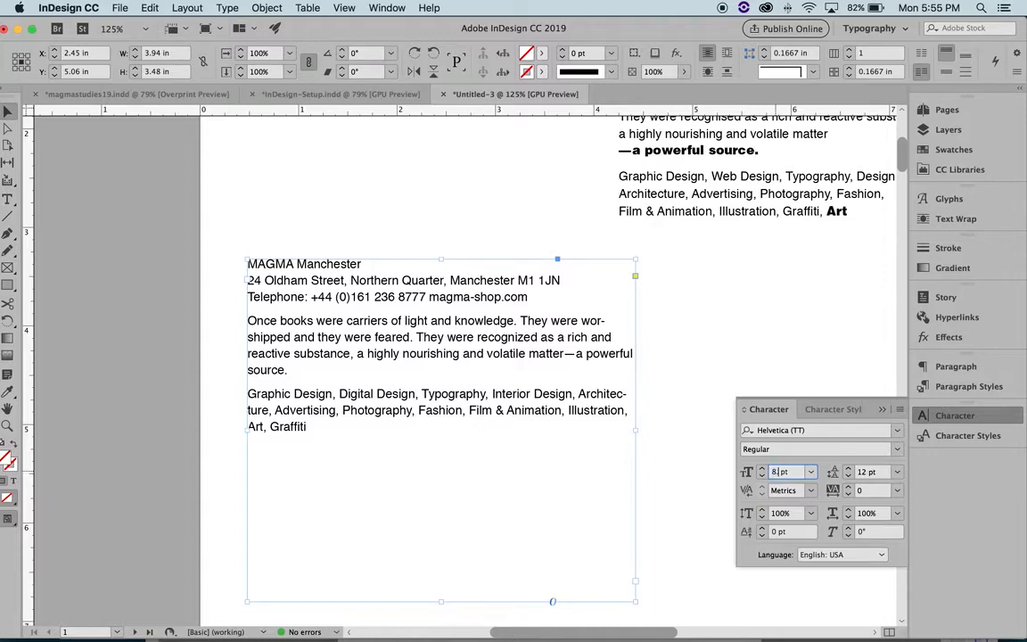
{"action": "key", "text": "Return"}
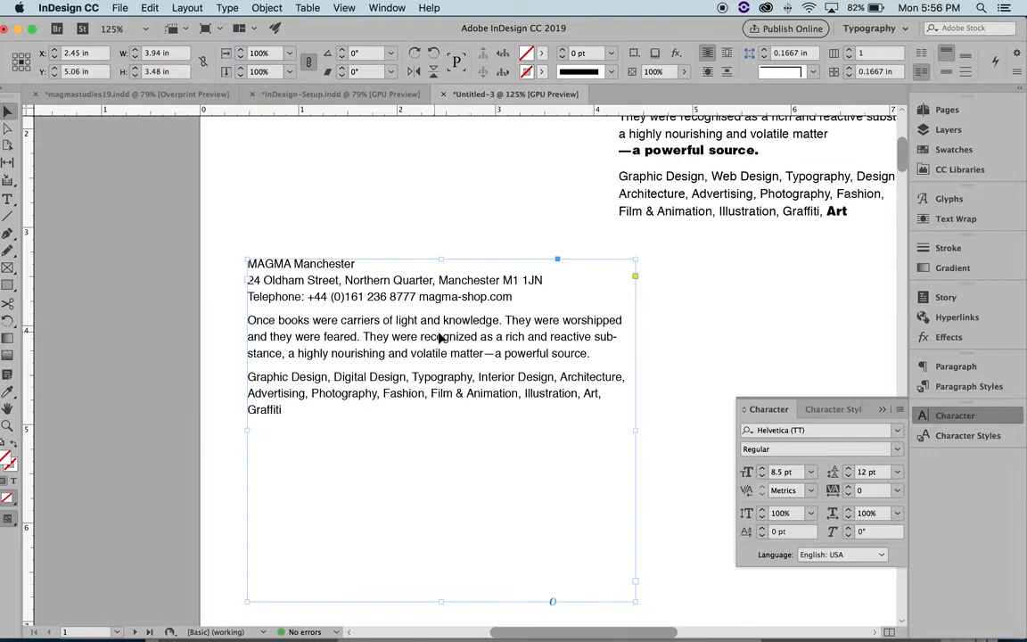
Try 11.5 pt leading on the MAGMA Manchester frame, settle on 11.25 pt, and deselect the frame.
{"action": "double_click", "coordinate": [863, 473]}
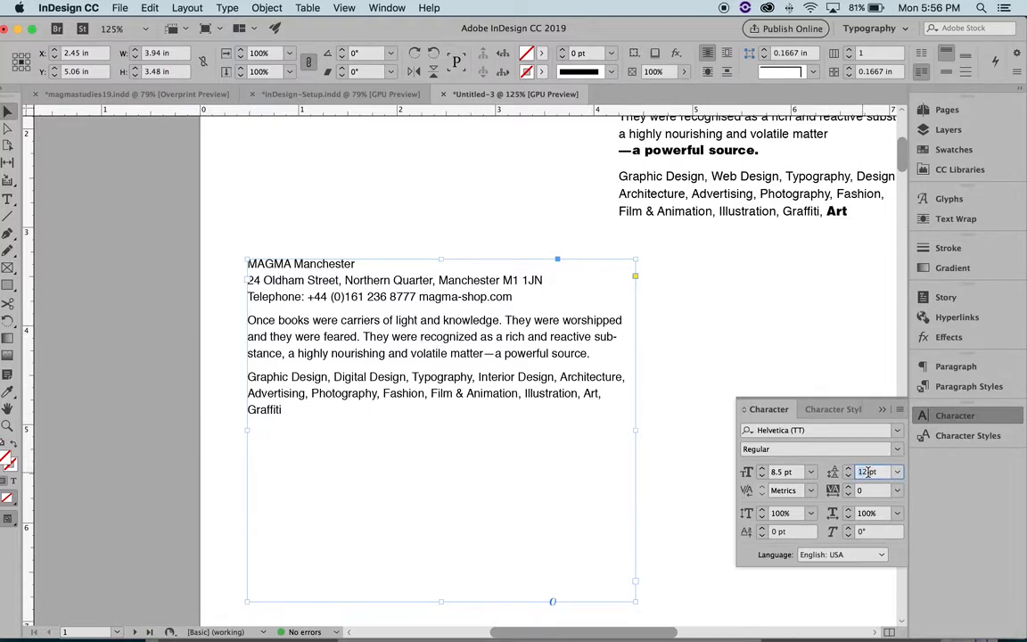
{"action": "type", "text": "11.5"}
{"action": "key", "text": "Return"}
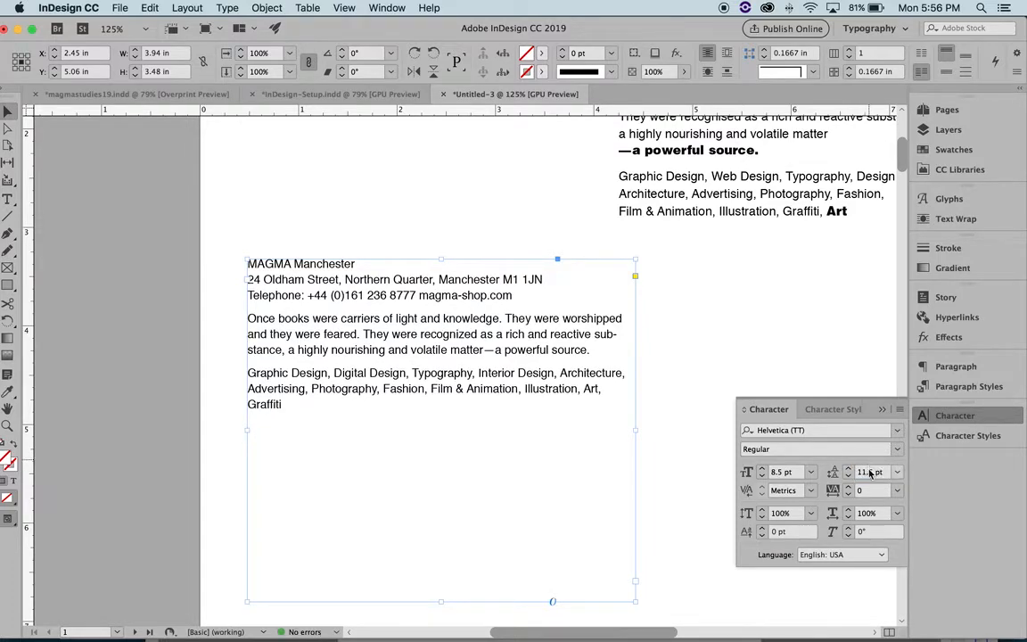
{"action": "left_click", "coordinate": [866, 473]}
{"action": "type", "text": "2"}
{"action": "key", "text": "Return"}
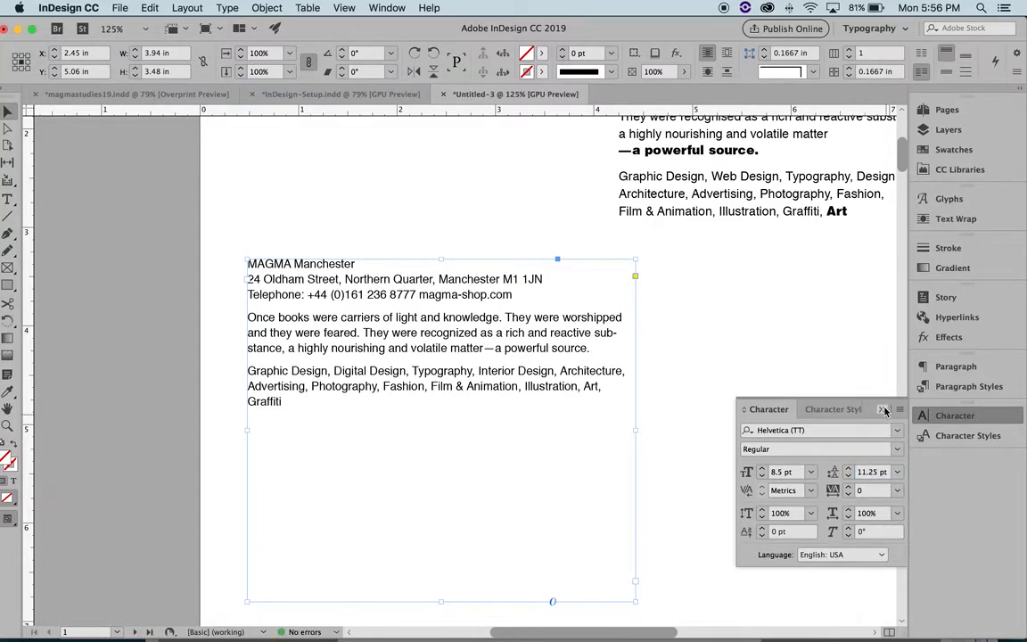
{"action": "left_click", "coordinate": [883, 409]}
{"action": "left_click", "coordinate": [714, 350]}
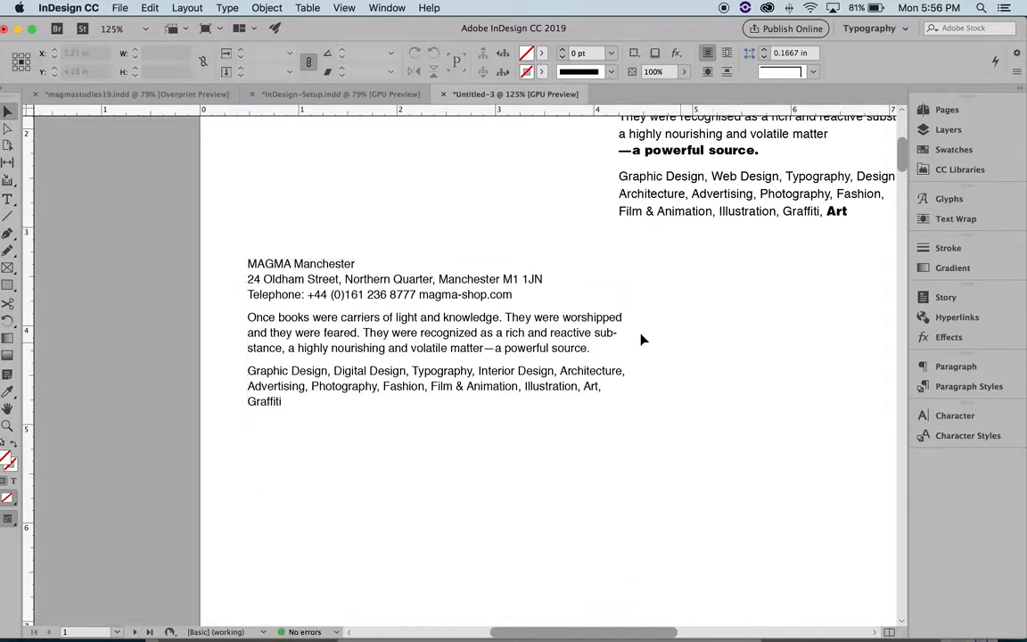
Examine the MAGMA Manchester text block and the alignment of the parentheses and digits in its telephone line at close range.
{"action": "key", "text": "z"}
{"action": "left_click", "coordinate": [464, 341]}
{"action": "left_click", "coordinate": [490, 402]}
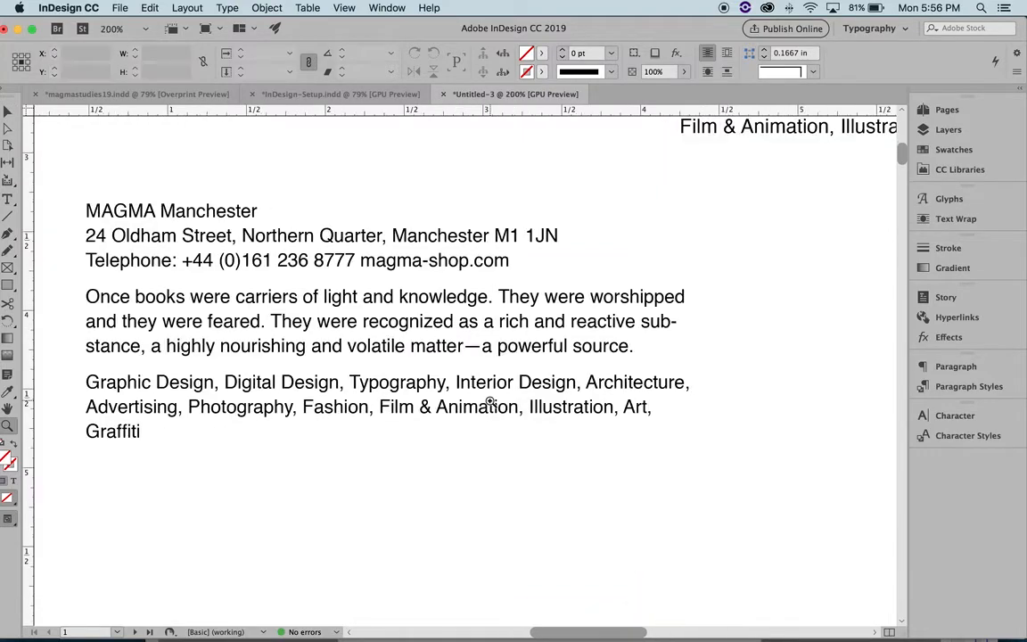
{"action": "scroll", "coordinate": [405, 366], "scroll_direction": "up", "scroll_amount": 2}
{"action": "scroll", "coordinate": [406, 366], "scroll_direction": "left", "scroll_amount": 2}
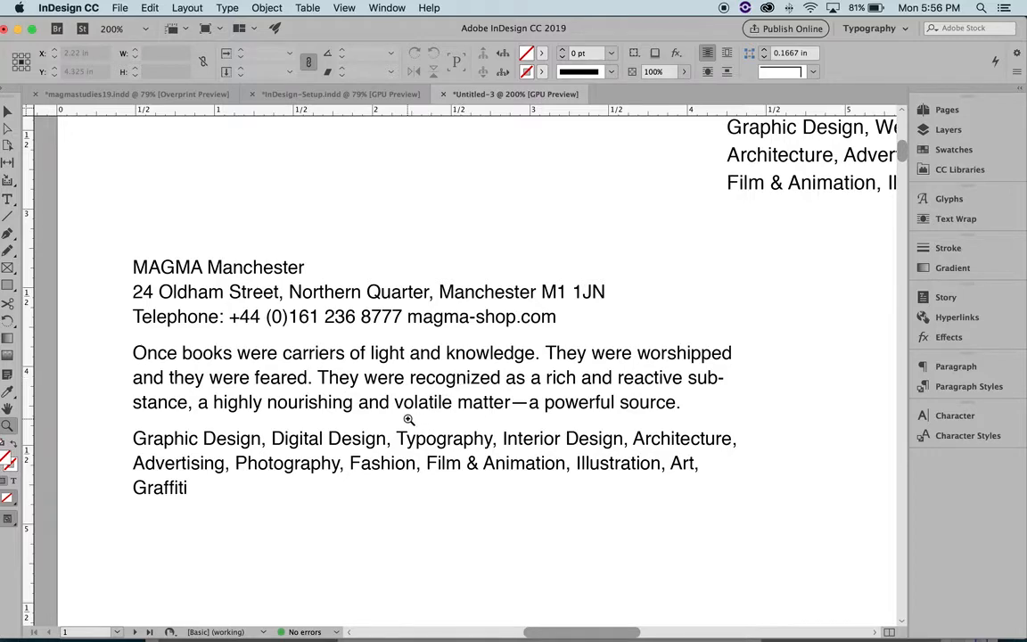
{"action": "key", "text": "v"}
{"action": "left_click", "coordinate": [406, 401]}
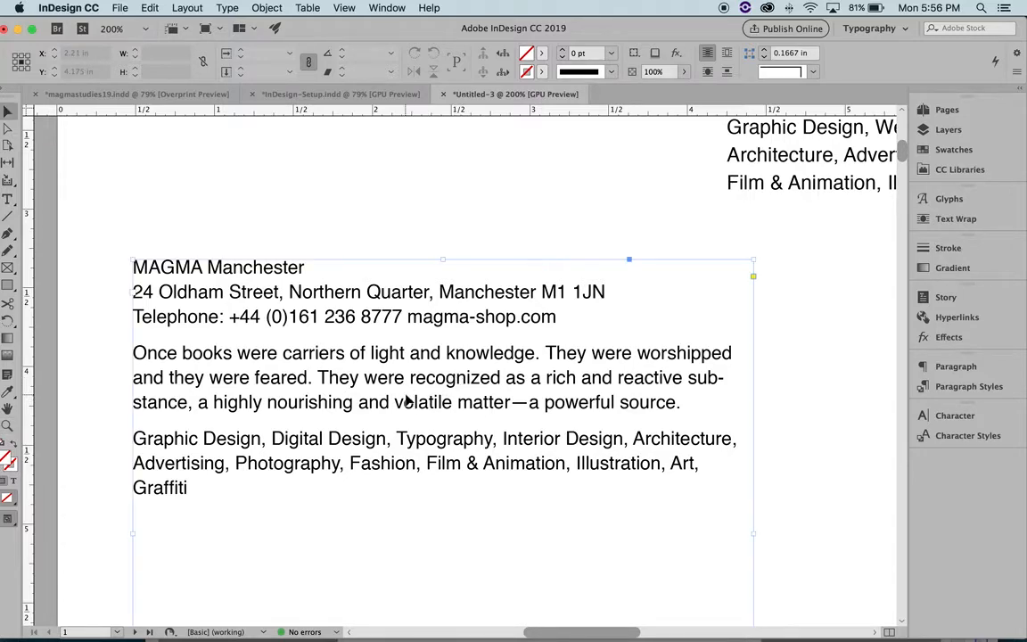
{"action": "left_click", "coordinate": [367, 177]}
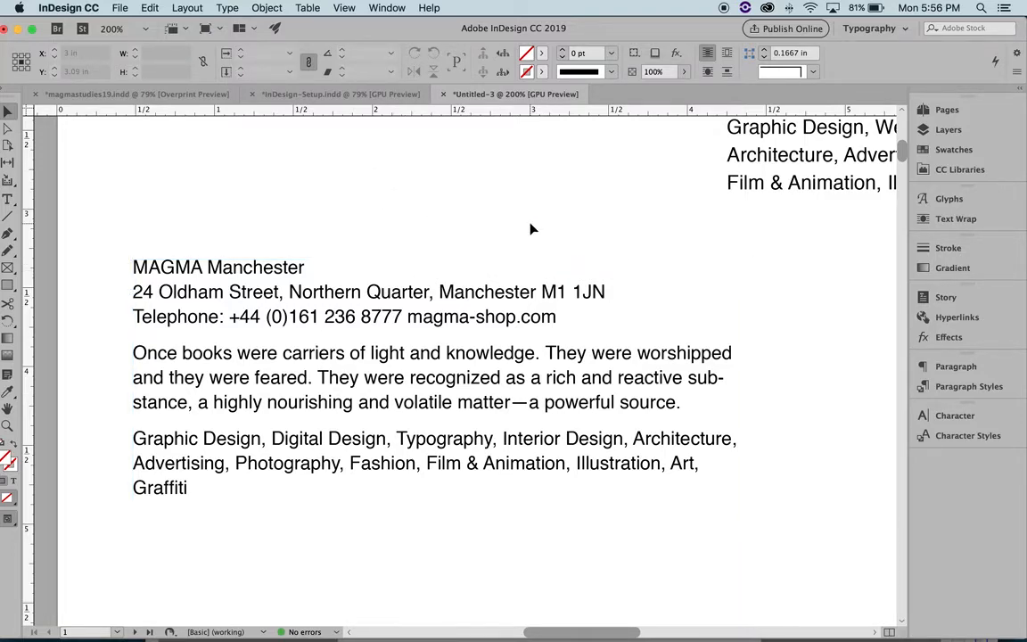
{"action": "key", "text": "z"}
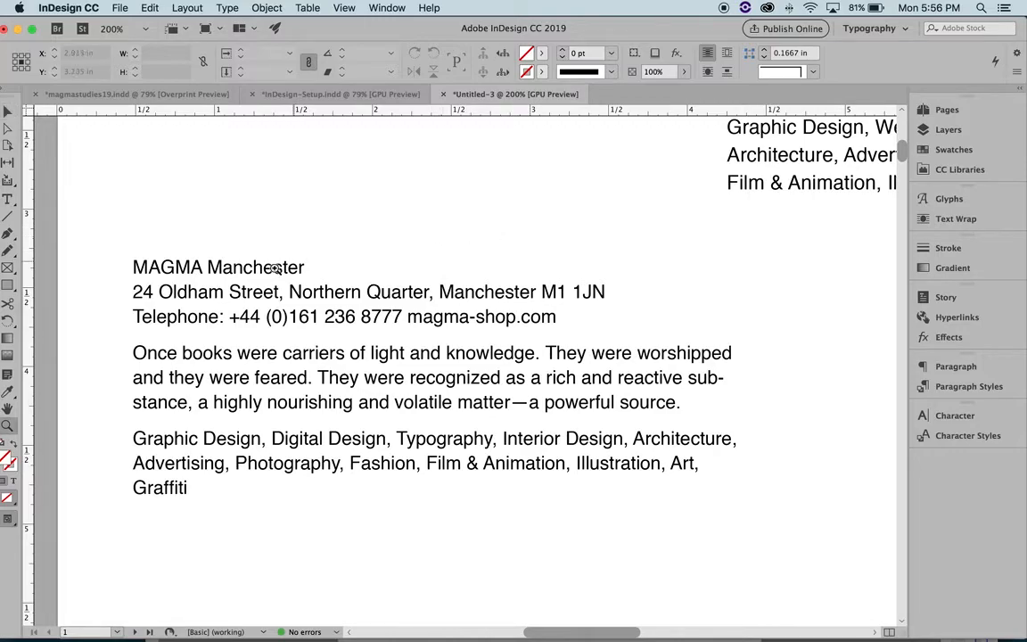
{"action": "left_click", "coordinate": [334, 332]}
{"action": "left_click", "coordinate": [449, 356]}
{"action": "left_click", "coordinate": [450, 357]}
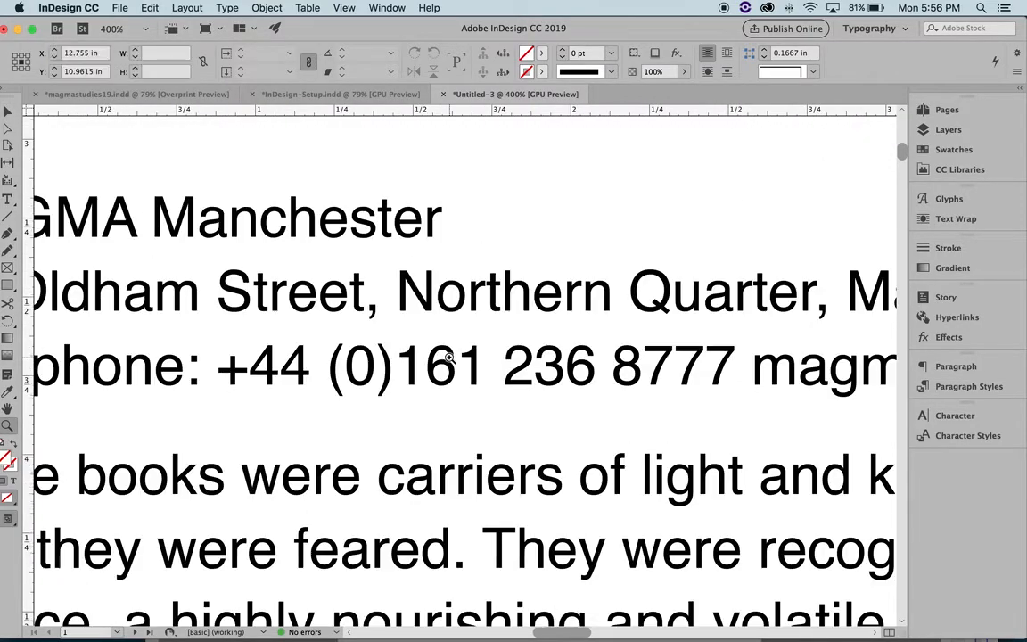
{"action": "scroll", "coordinate": [450, 359], "scroll_direction": "down", "scroll_amount": 3}
{"action": "scroll", "coordinate": [450, 357], "scroll_direction": "up", "scroll_amount": 3}
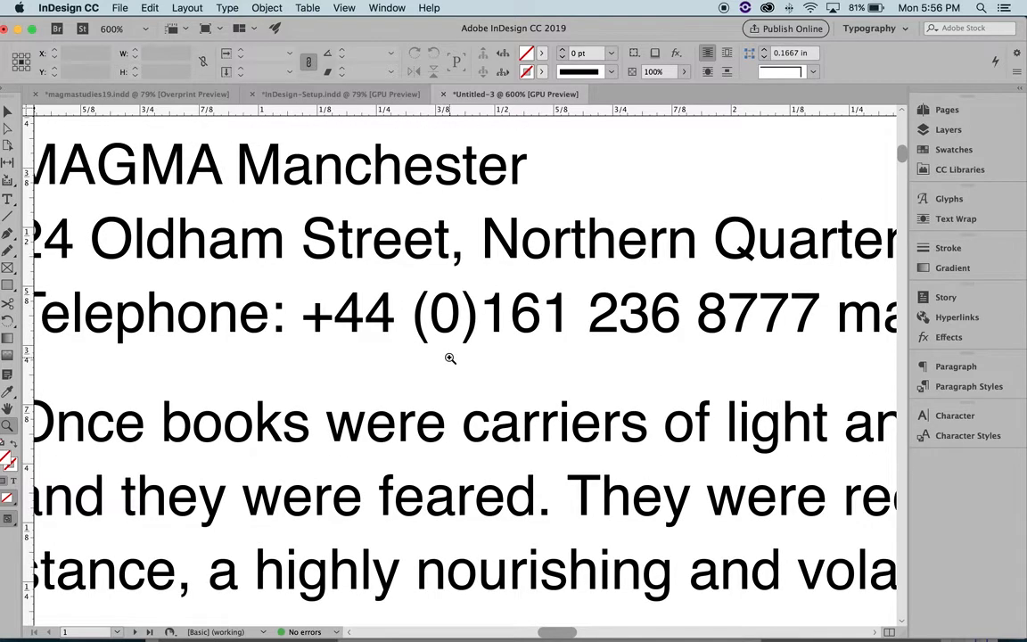
{"action": "scroll", "coordinate": [450, 358], "scroll_direction": "up", "scroll_amount": 1}
{"action": "scroll", "coordinate": [451, 357], "scroll_direction": "right", "scroll_amount": 3}
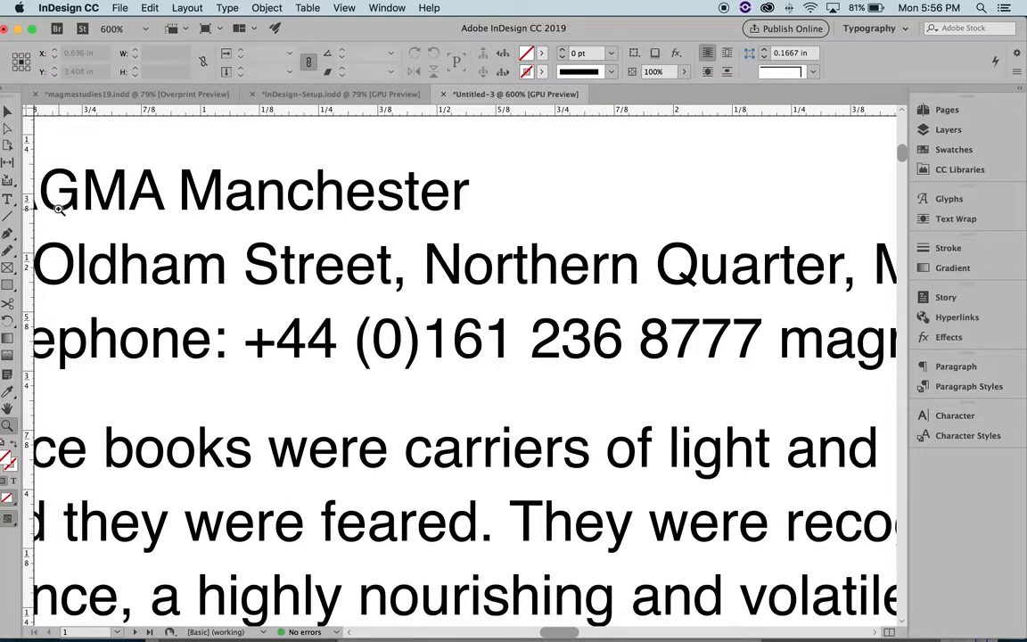
Try baseline shifts of 1 pt and 0.75 pt on the opening parenthesis in the telephone line.
{"action": "left_click", "coordinate": [8, 200]}
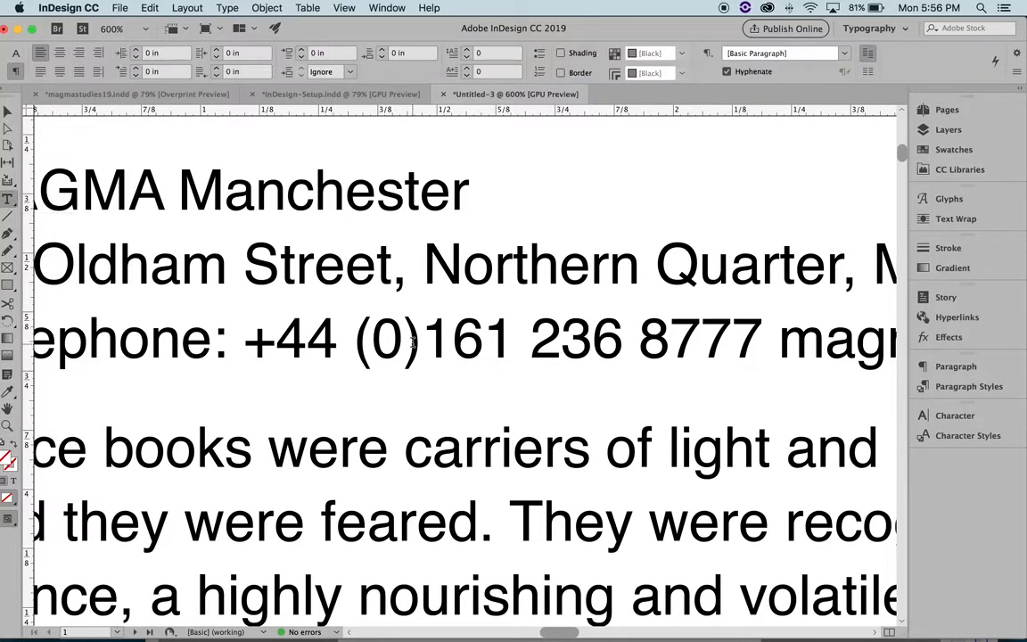
{"action": "left_click_drag", "start_coordinate": [368, 342], "coordinate": [357, 343]}
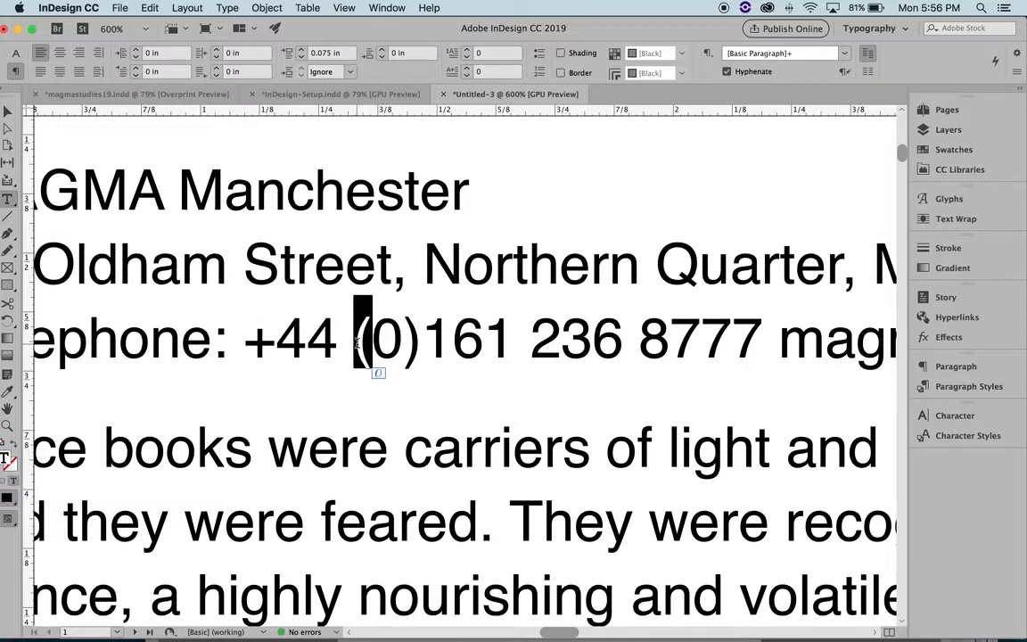
{"action": "left_click", "coordinate": [952, 416]}
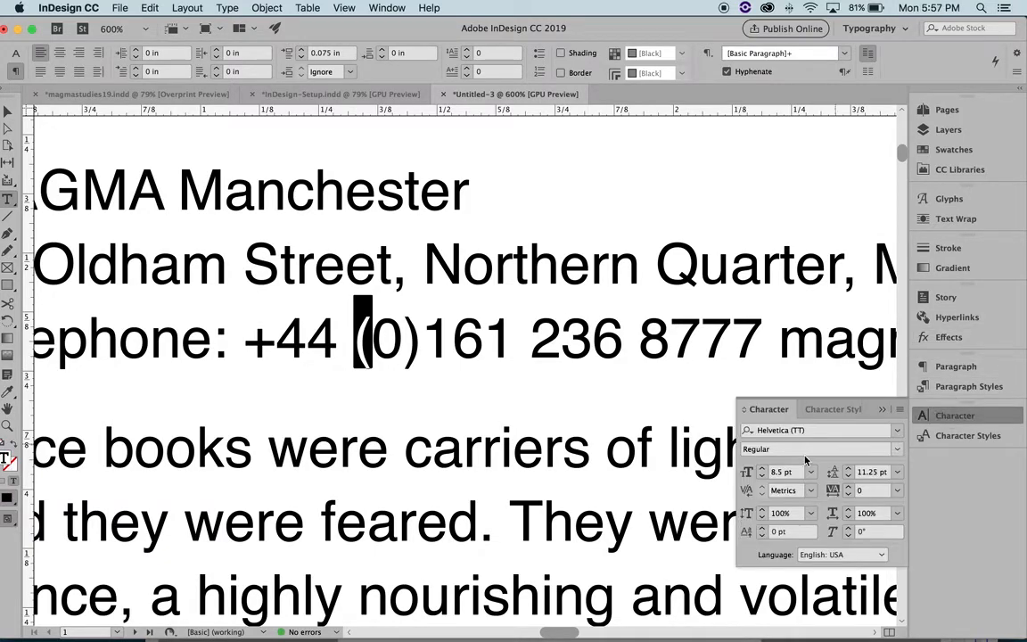
{"action": "left_click", "coordinate": [762, 529]}
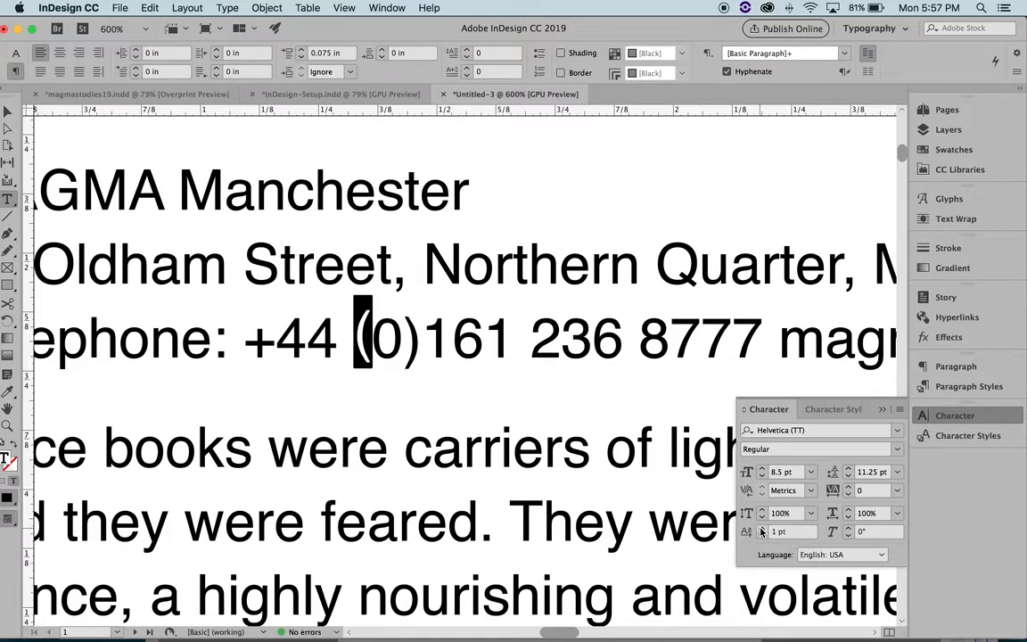
{"action": "left_click", "coordinate": [379, 347]}
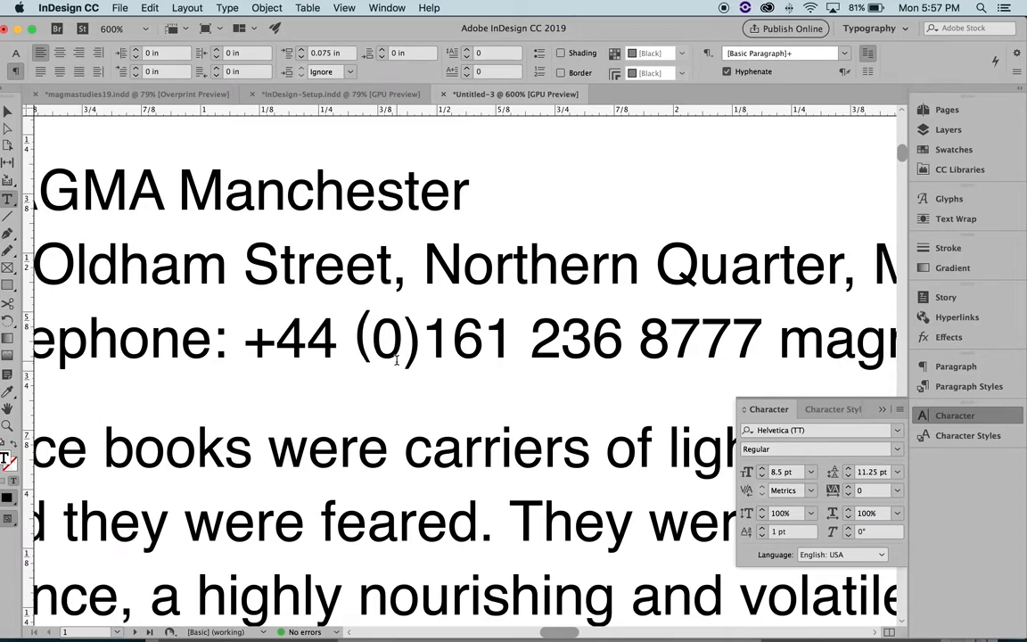
{"action": "left_click", "coordinate": [328, 312], "text": "shift"}
{"action": "left_click", "coordinate": [772, 532]}
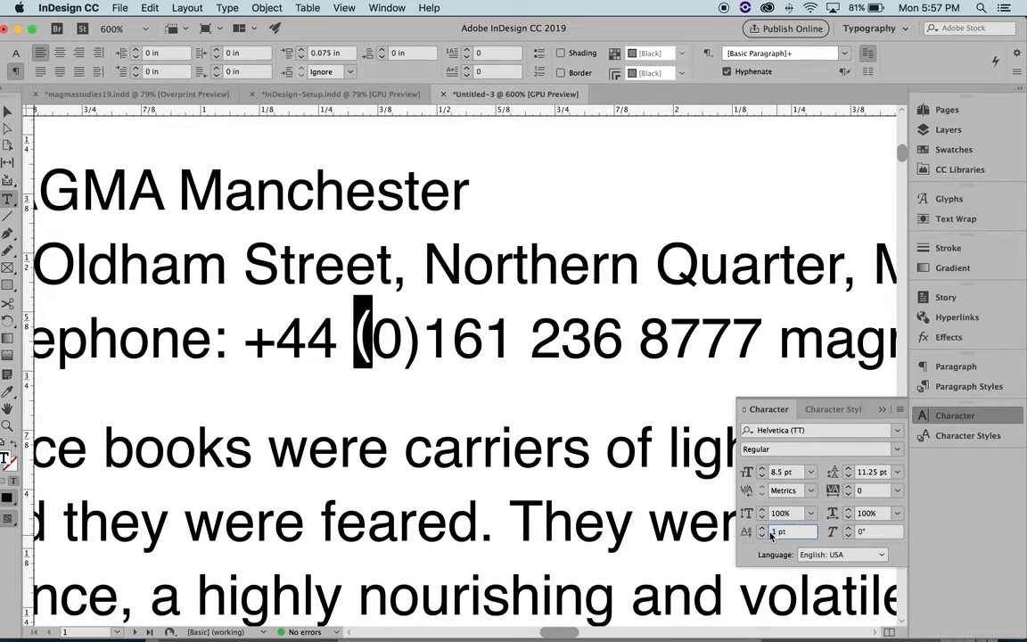
{"action": "type", "text": ".75"}
{"action": "key", "text": "Return"}
{"action": "left_click", "coordinate": [366, 344]}
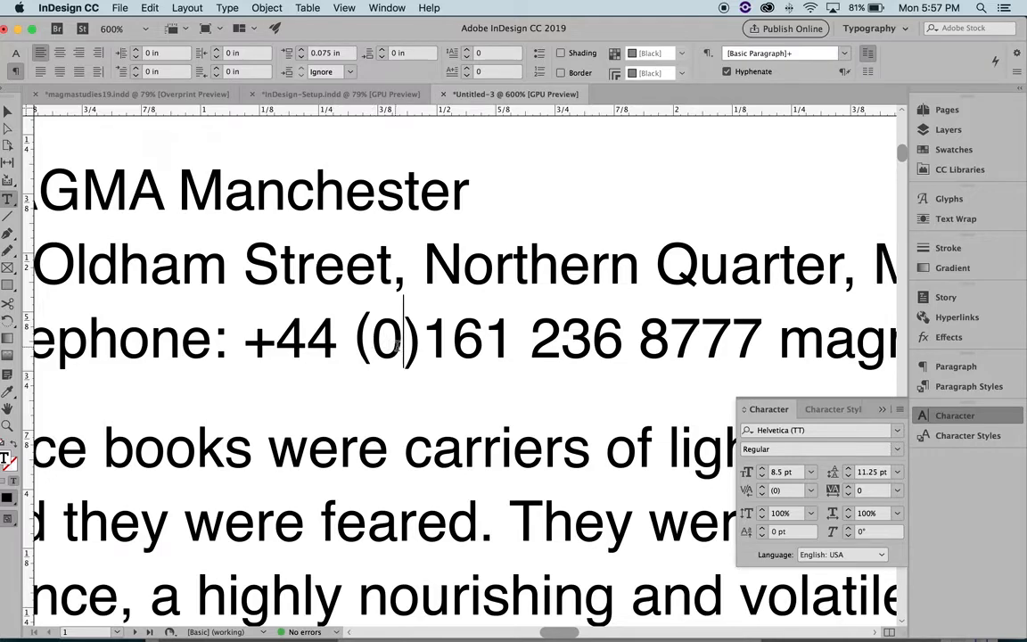
Set the baseline shift to 0.5 pt for both the opening and the closing parenthesis in the telephone line.
{"action": "left_click_drag", "start_coordinate": [373, 344], "coordinate": [360, 346]}
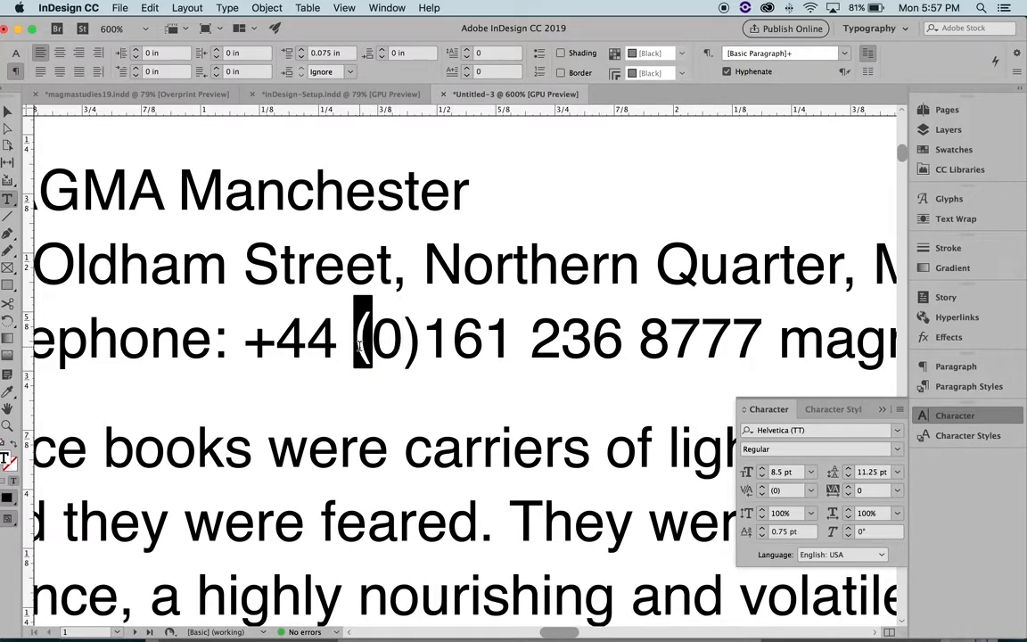
{"action": "left_click", "coordinate": [783, 532]}
{"action": "key", "text": "Return"}
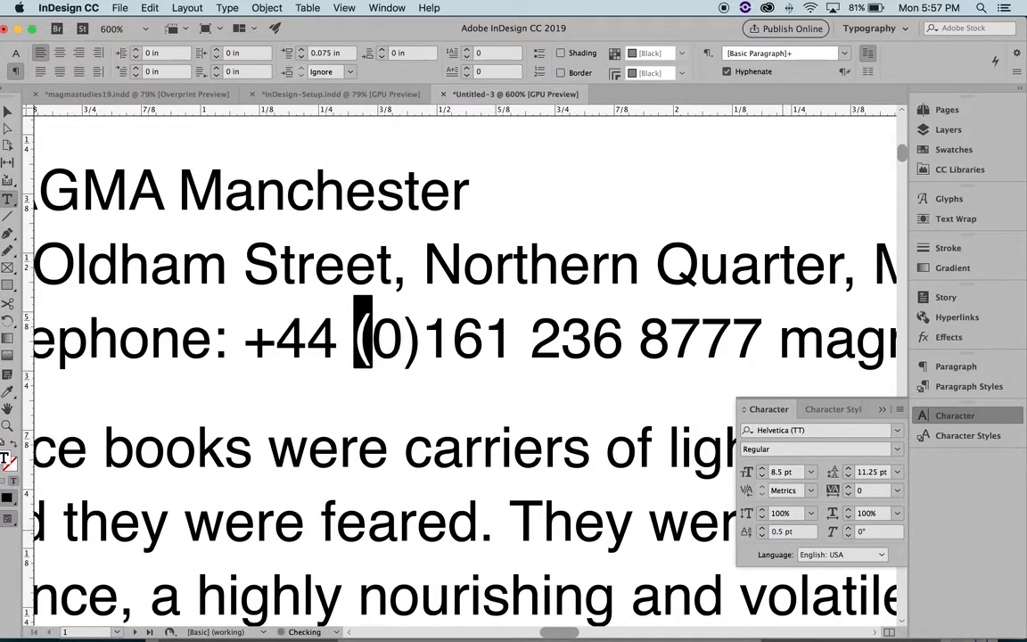
{"action": "left_click", "coordinate": [420, 340]}
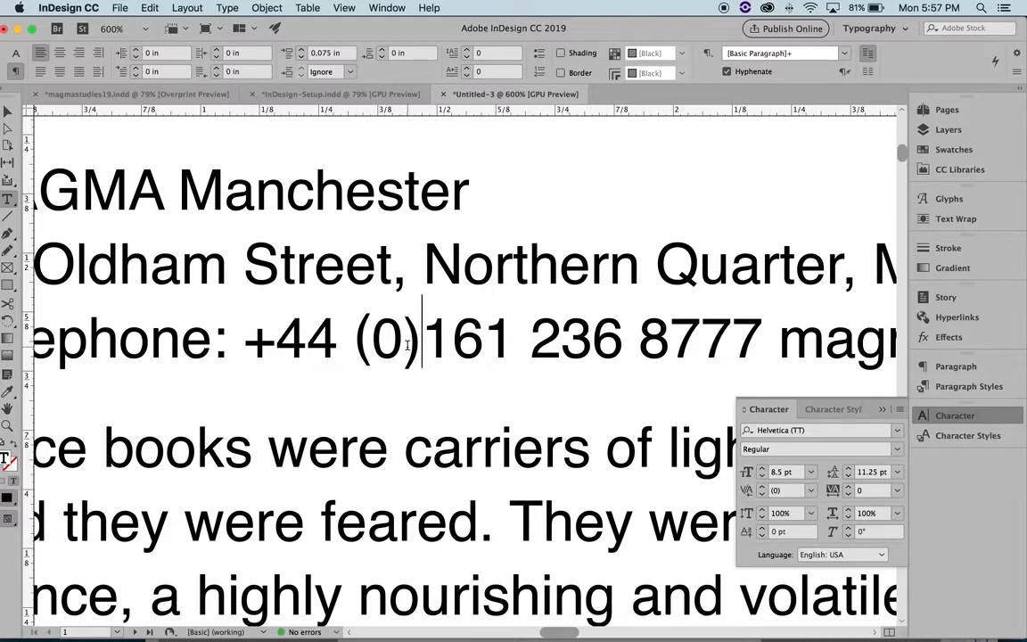
{"action": "key", "text": "shift+Left"}
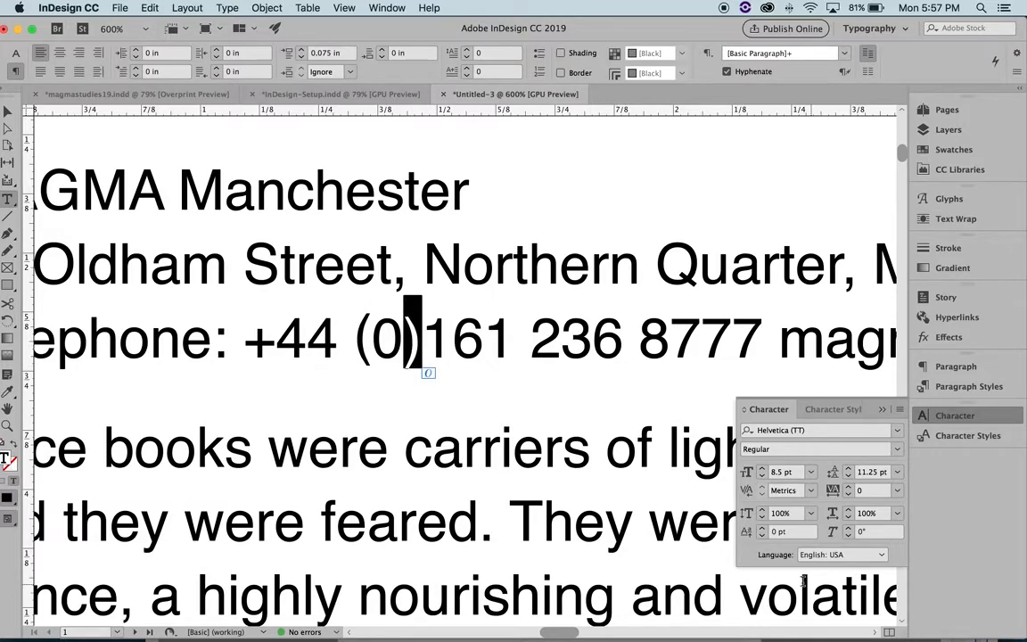
{"action": "left_click", "coordinate": [775, 532]}
{"action": "type", "text": ".5"}
{"action": "key", "text": "Return"}
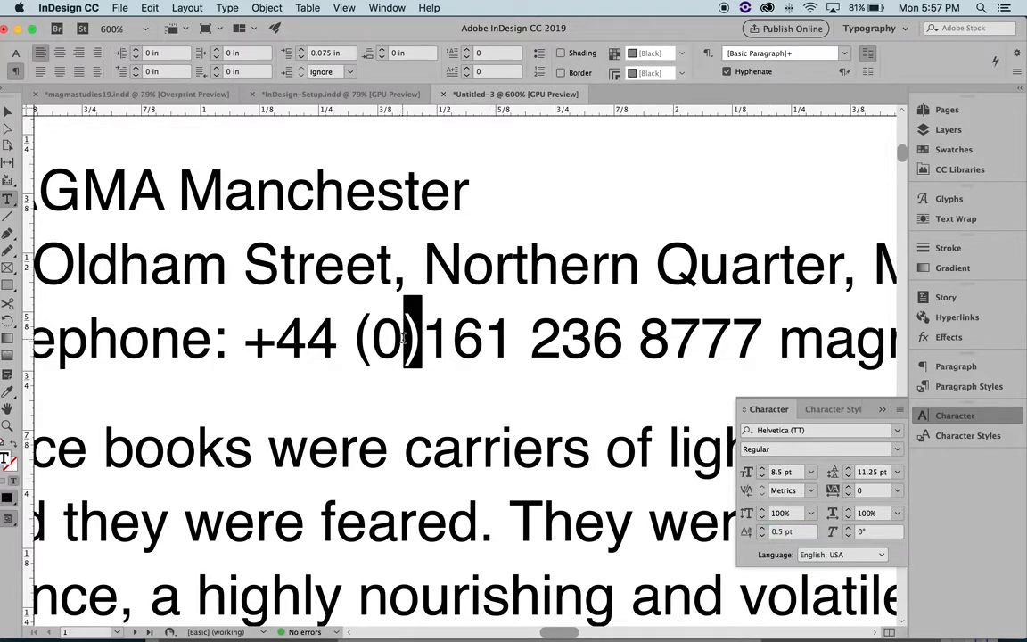
{"action": "key", "text": "Left"}
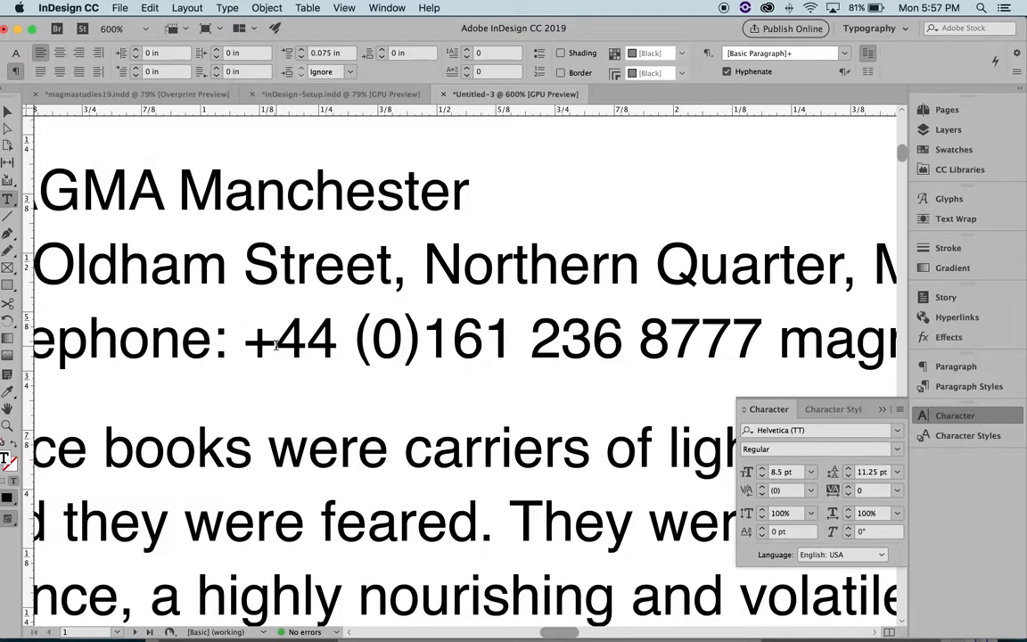
Raise the plus sign in the telephone line with a baseline shift of 0.5 pt.
{"action": "left_click_drag", "start_coordinate": [235, 341], "coordinate": [261, 342]}
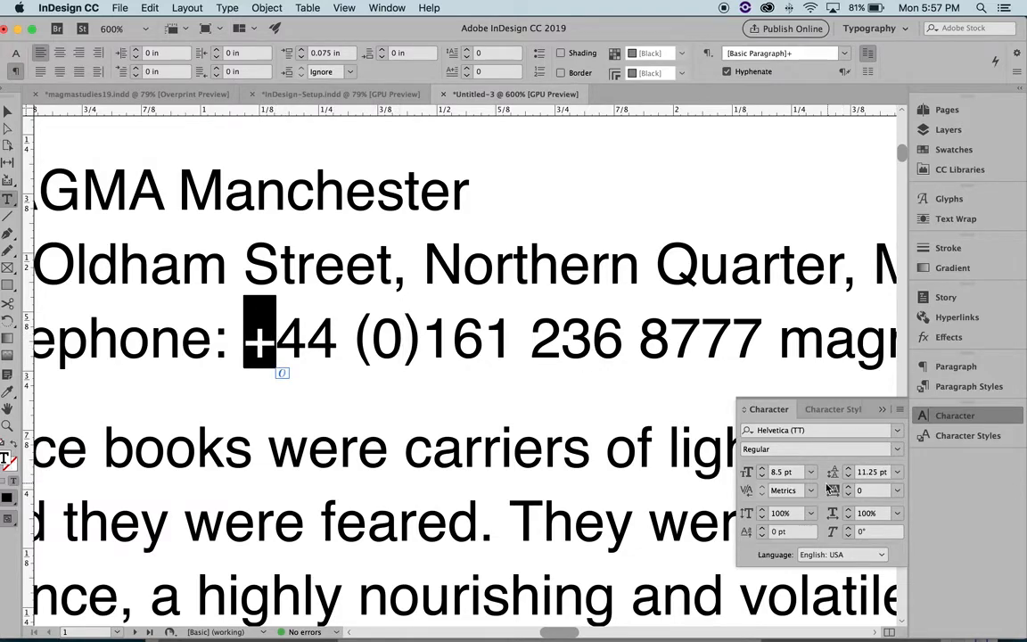
{"action": "left_click", "coordinate": [762, 528]}
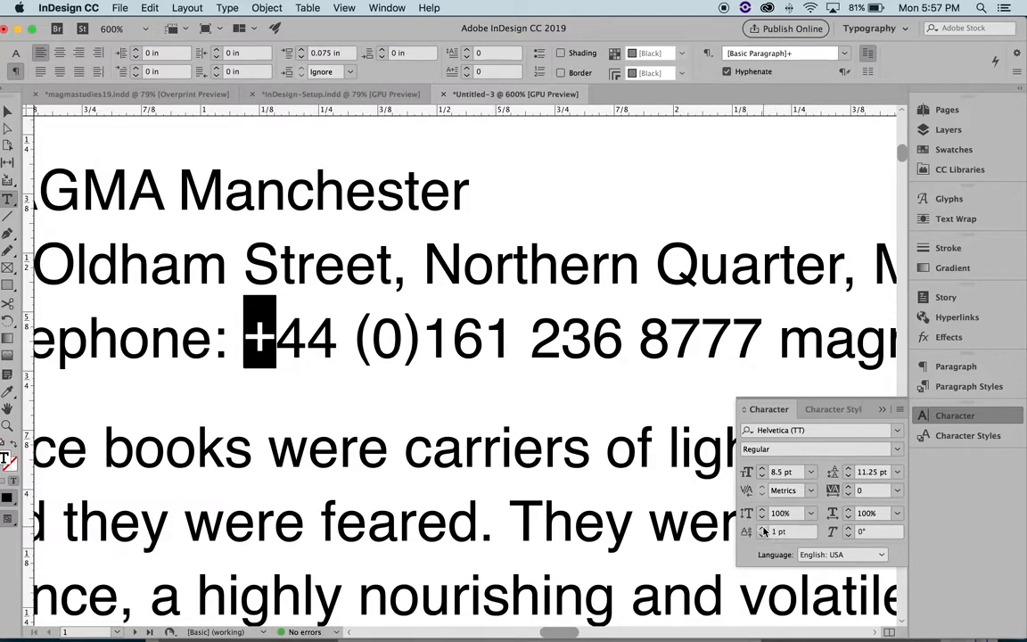
{"action": "left_click", "coordinate": [772, 533]}
{"action": "key", "text": "Return"}
Set the kerning between the plus sign and the country code to 40.
{"action": "left_click", "coordinate": [268, 337]}
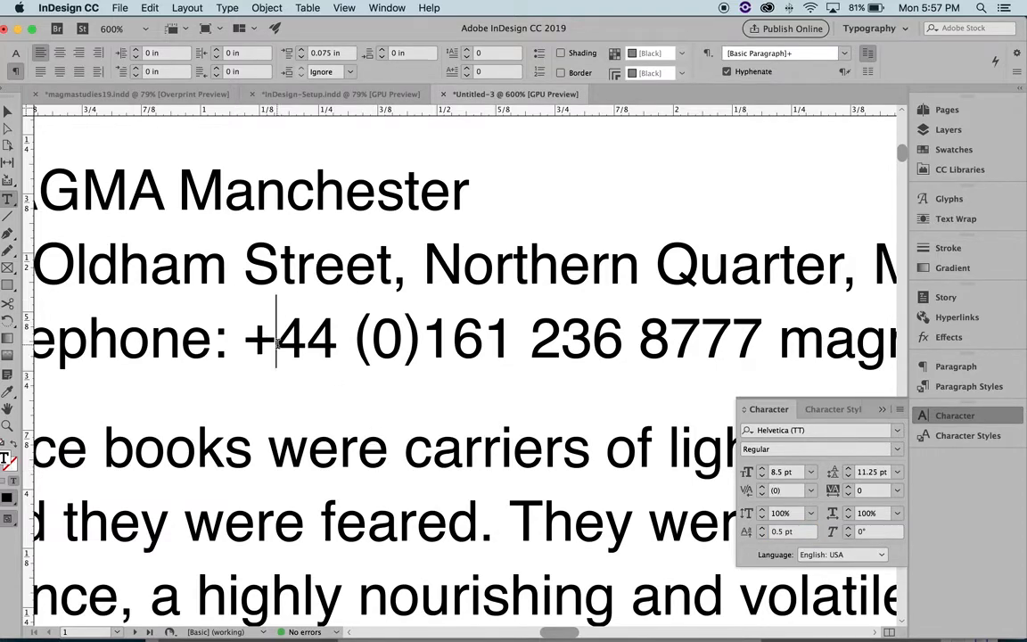
{"action": "left_click", "coordinate": [762, 486]}
{"action": "left_click", "coordinate": [762, 487]}
{"action": "left_click", "coordinate": [762, 487]}
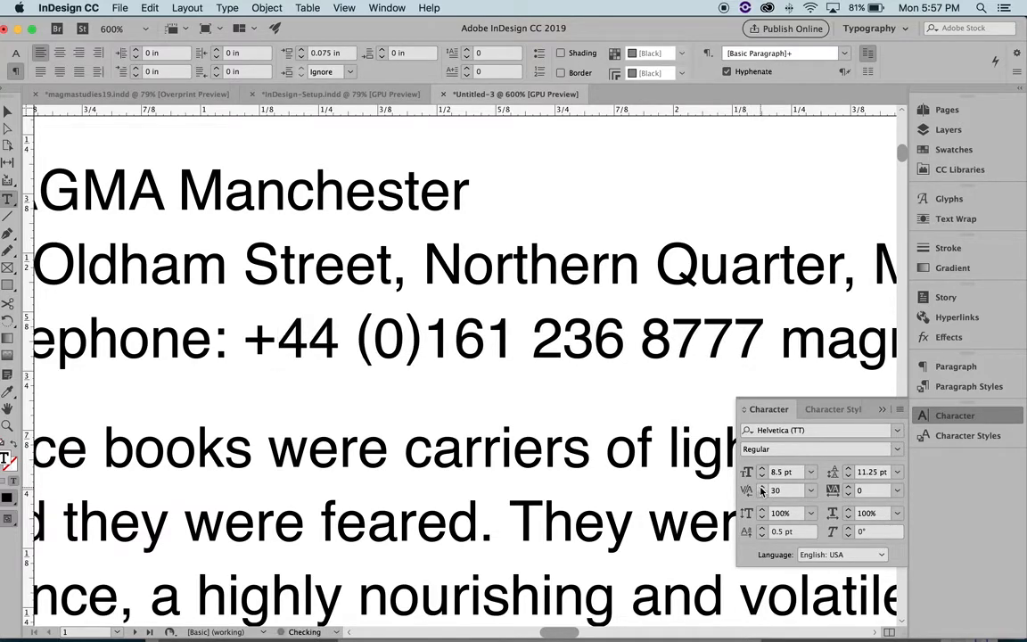
{"action": "left_click", "coordinate": [762, 487]}
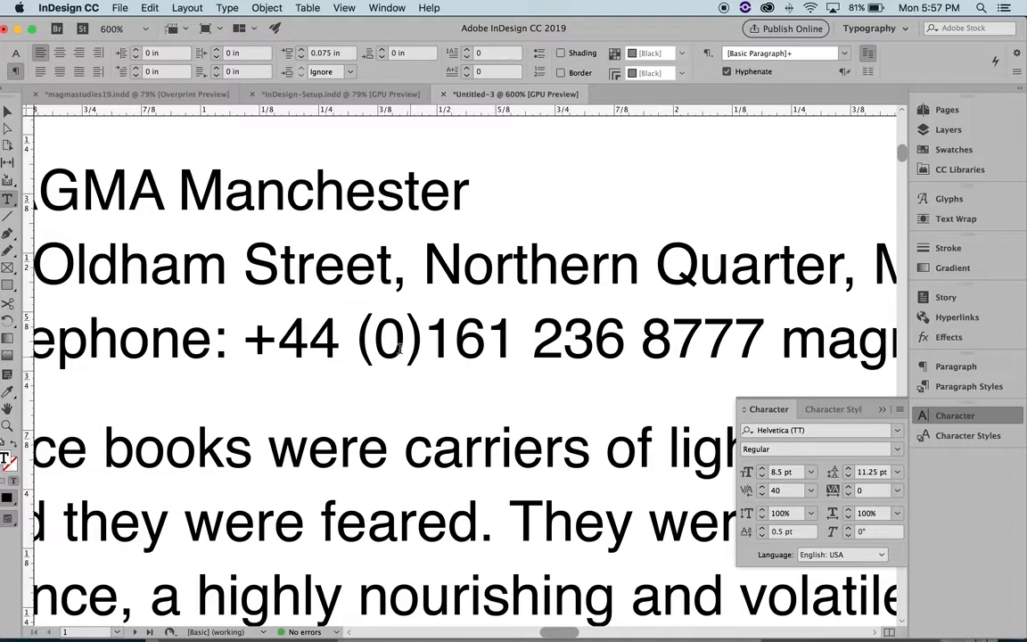
Tighten the kerning at the start of the digits that follow the closing parenthesis in the telephone line.
{"action": "scroll", "coordinate": [390, 341], "scroll_direction": "right", "scroll_amount": 3}
{"action": "scroll", "coordinate": [389, 341], "scroll_direction": "down", "scroll_amount": 5}
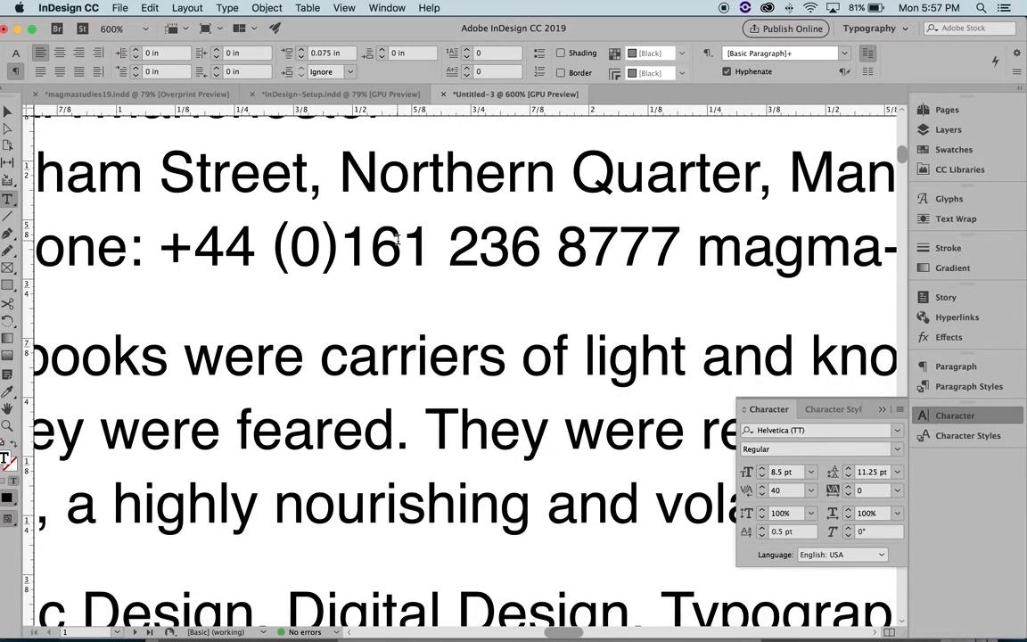
{"action": "left_click", "coordinate": [336, 234]}
{"action": "left_click", "coordinate": [762, 495]}
{"action": "left_click", "coordinate": [762, 495]}
{"action": "left_click", "coordinate": [762, 494]}
{"action": "left_click", "coordinate": [762, 495]}
{"action": "left_click", "coordinate": [762, 495]}
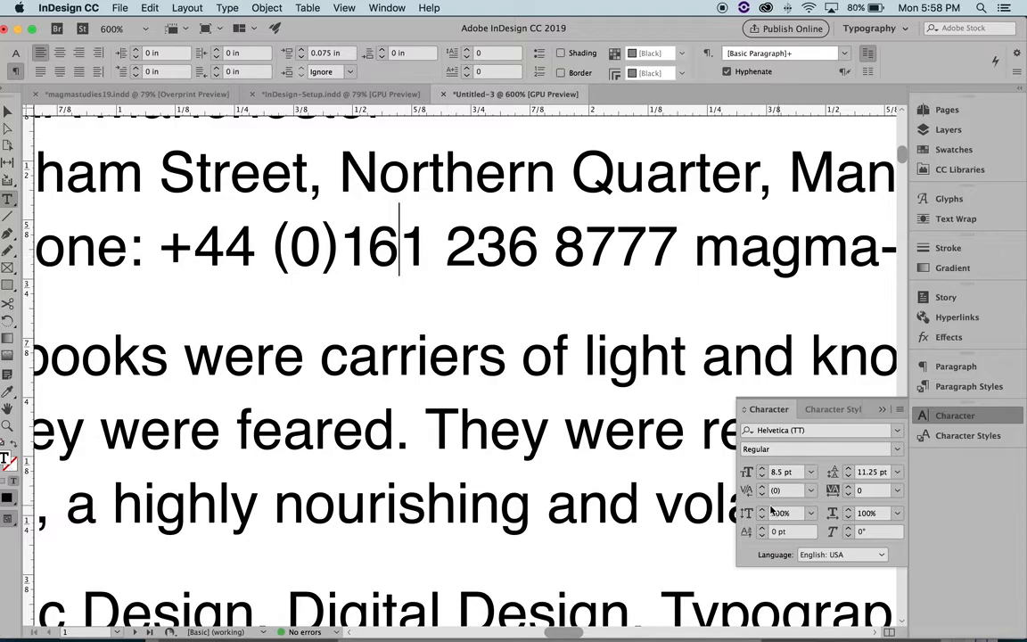
Adjust the kerning between the last two digits of the area code in the telephone line.
{"action": "left_click", "coordinate": [763, 487]}
{"action": "left_click", "coordinate": [762, 486]}
{"action": "left_click", "coordinate": [762, 487]}
{"action": "left_click", "coordinate": [762, 487]}
{"action": "left_click", "coordinate": [762, 495]}
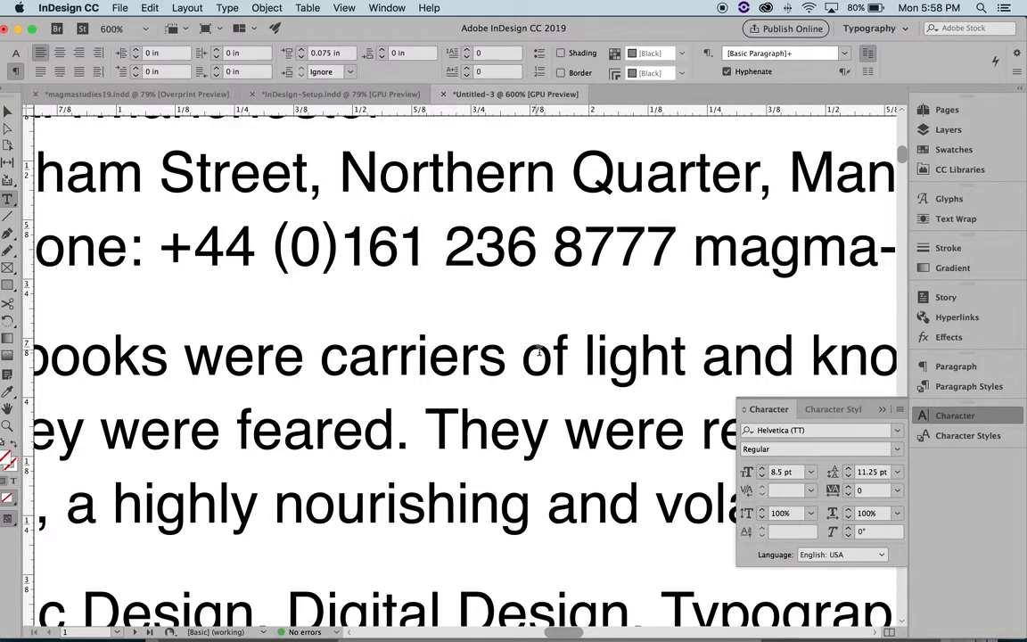
Set the kerning between the final digit and the letters of the postcode in the Manchester address line to -20.
{"action": "left_click", "coordinate": [488, 403], "text": "alt+super"}
{"action": "left_click", "coordinate": [489, 403], "text": "alt+super"}
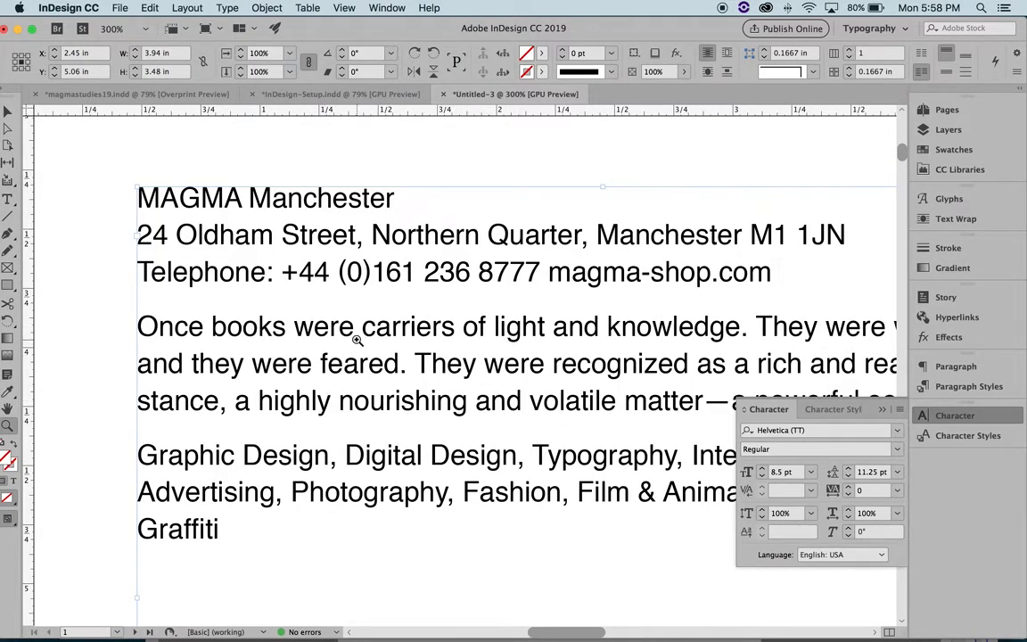
{"action": "left_click", "coordinate": [422, 166], "text": "super"}
{"action": "key", "text": "t"}
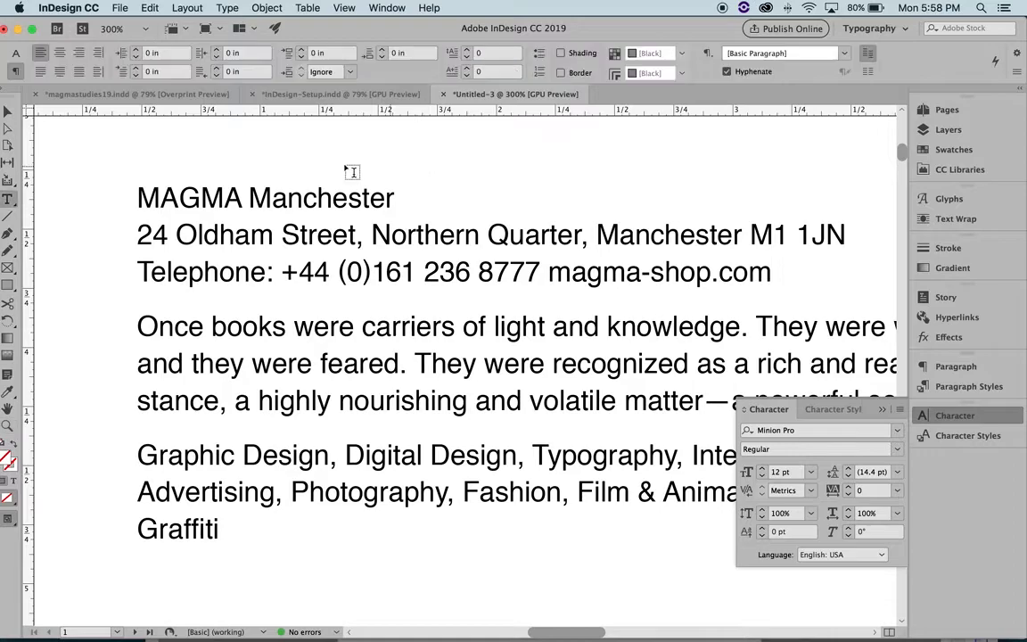
{"action": "left_click", "coordinate": [810, 234]}
{"action": "left_click", "coordinate": [762, 495]}
{"action": "left_click", "coordinate": [762, 495]}
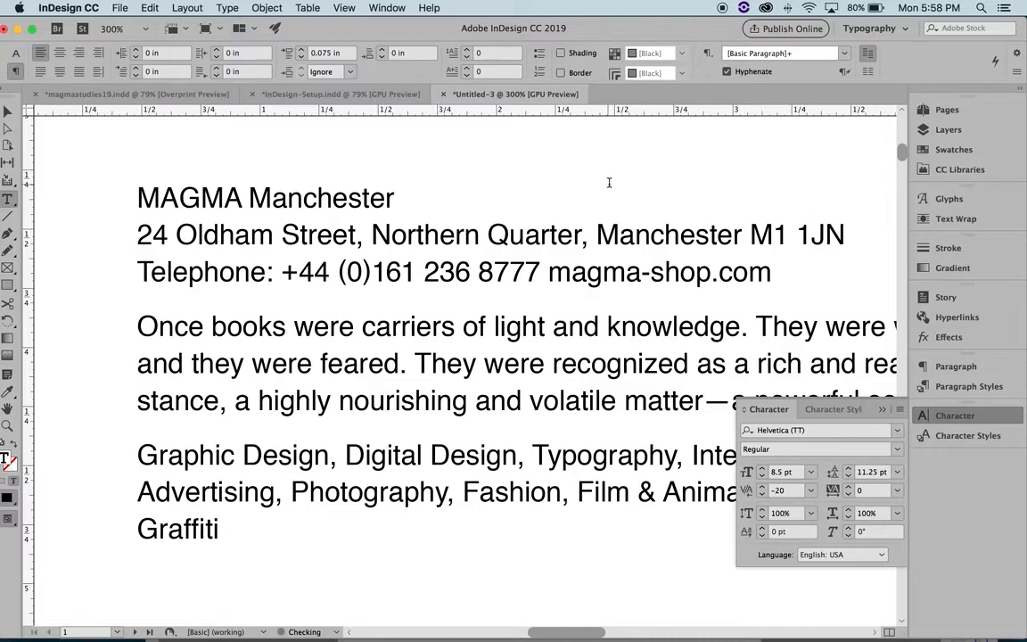
Set the kerning between the hyphen and "shop" in the magma-shop.com web address to 20.
{"action": "left_click", "coordinate": [719, 274]}
{"action": "left_click", "coordinate": [760, 486]}
{"action": "left_click", "coordinate": [761, 487]}
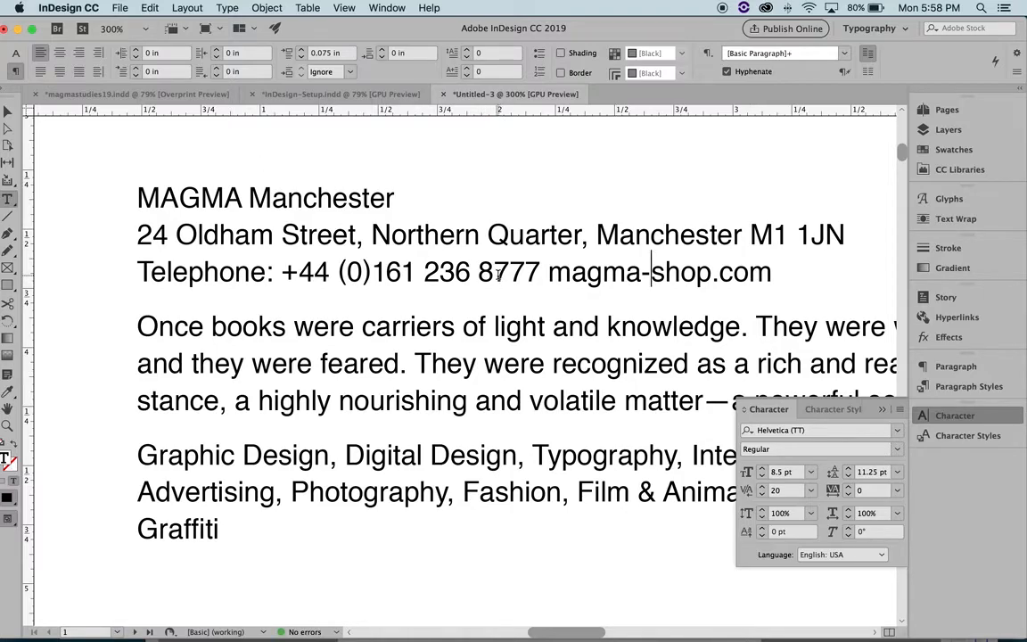
Deselect the Manchester text and review the whole block at 150%.
{"action": "left_click", "coordinate": [9, 110]}
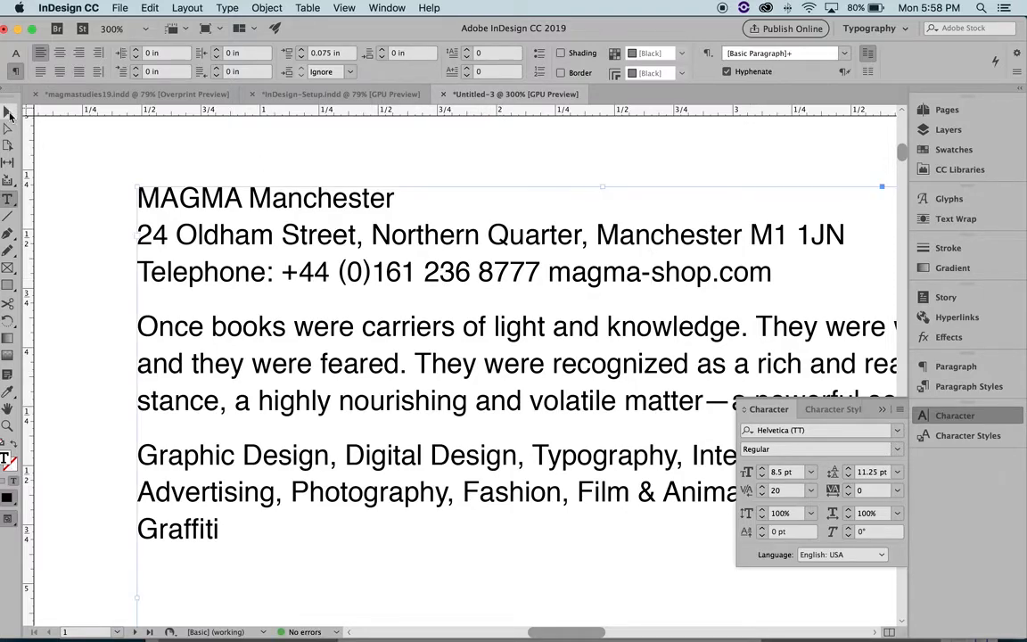
{"action": "left_click", "coordinate": [80, 165]}
{"action": "key", "text": "z"}
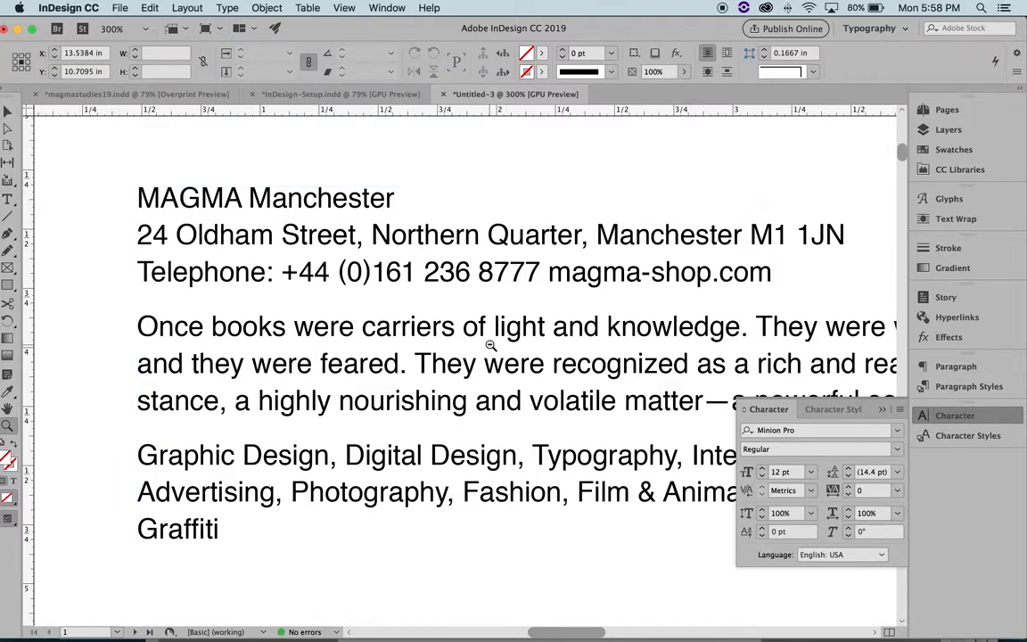
{"action": "left_click", "coordinate": [489, 344], "text": "alt"}
{"action": "left_click", "coordinate": [489, 345], "text": "alt"}
{"action": "scroll", "coordinate": [490, 345], "scroll_direction": "down", "scroll_amount": 5}
{"action": "scroll", "coordinate": [489, 344], "scroll_direction": "up", "scroll_amount": 2}
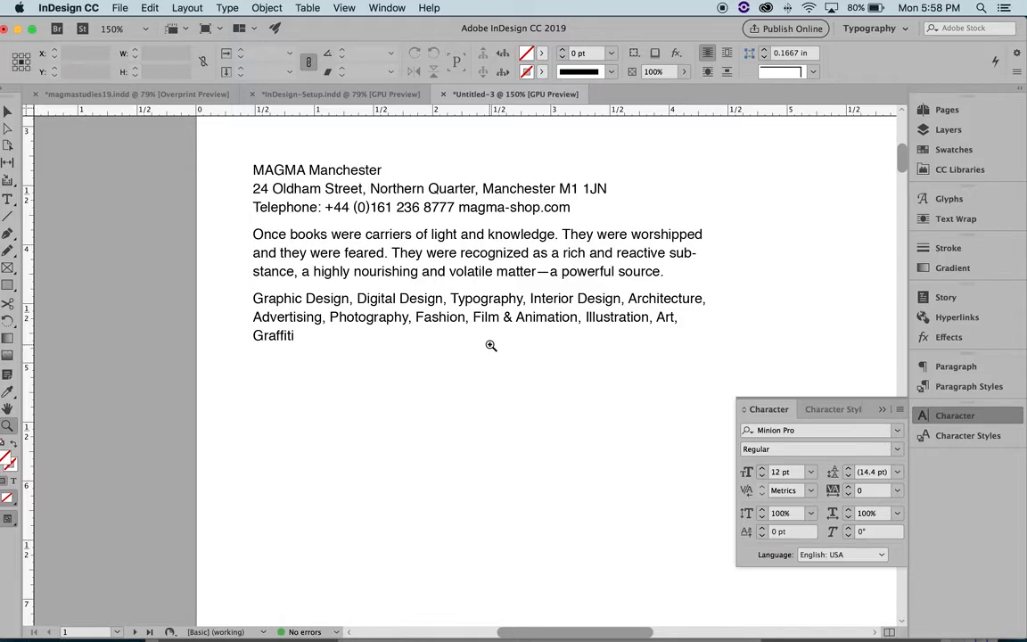
{"action": "left_click", "coordinate": [7, 109]}
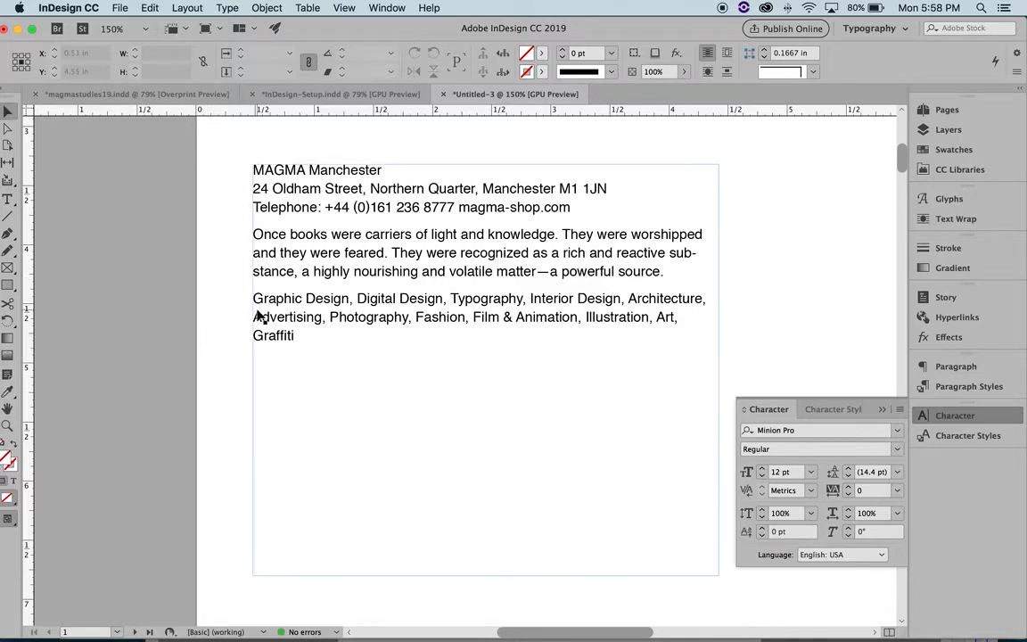
Start saving the document as "Task 1" and browse from the Desktop through Teaching, 3. Classes, 1. Art/G 106 and Projects to Project 2.
{"action": "key", "text": "super+s"}
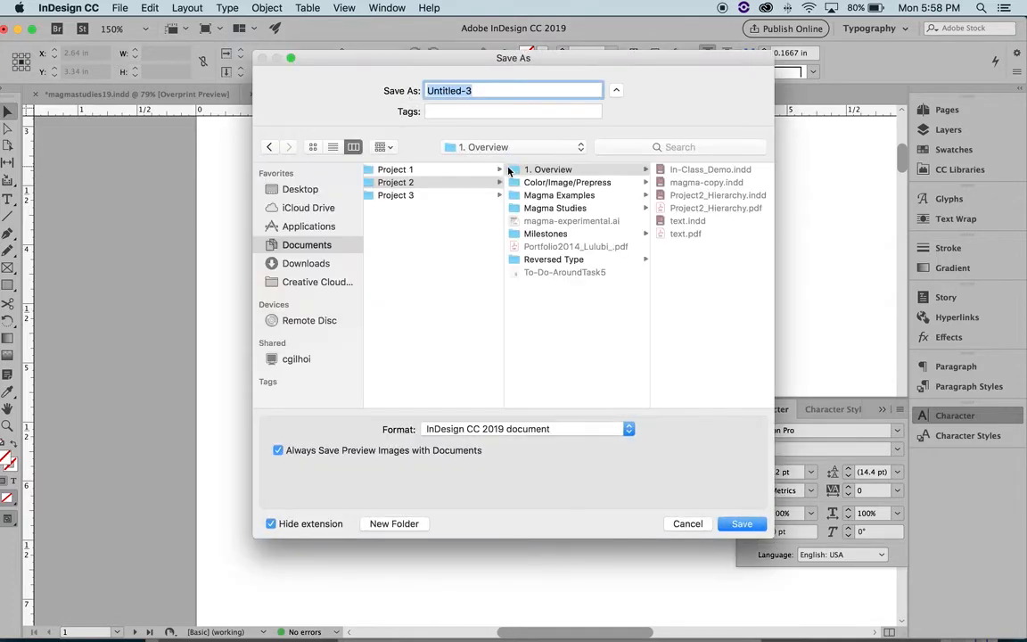
{"action": "type", "text": "Task 1"}
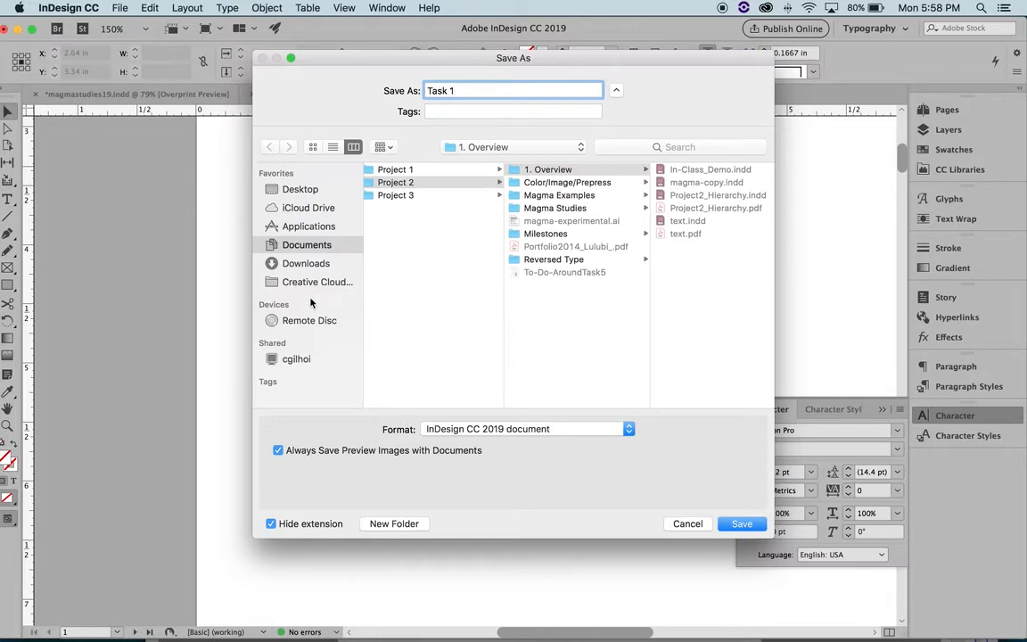
{"action": "left_click", "coordinate": [314, 192]}
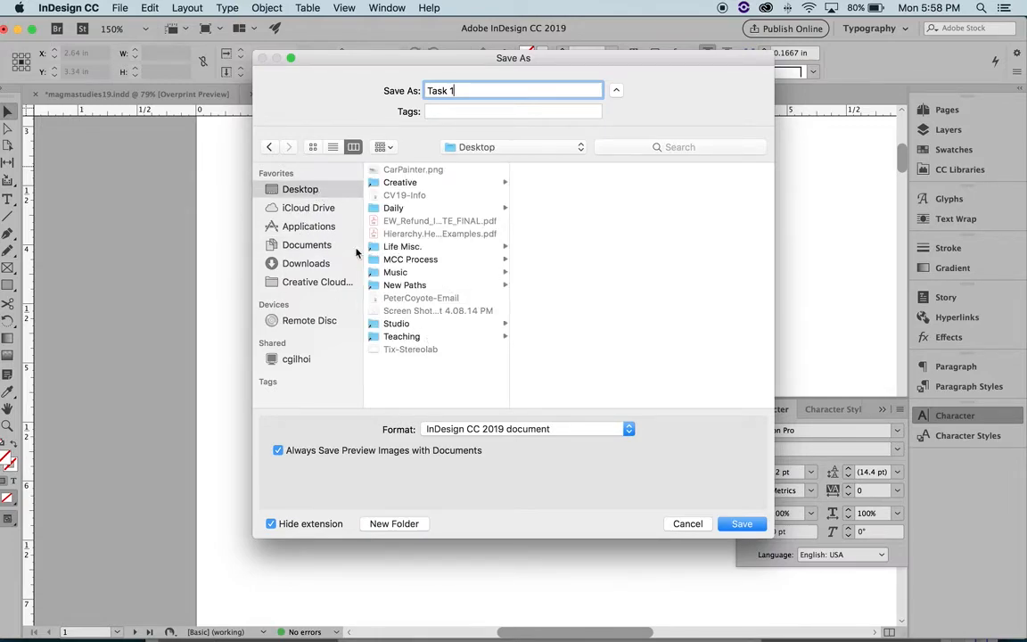
{"action": "left_click", "coordinate": [419, 338]}
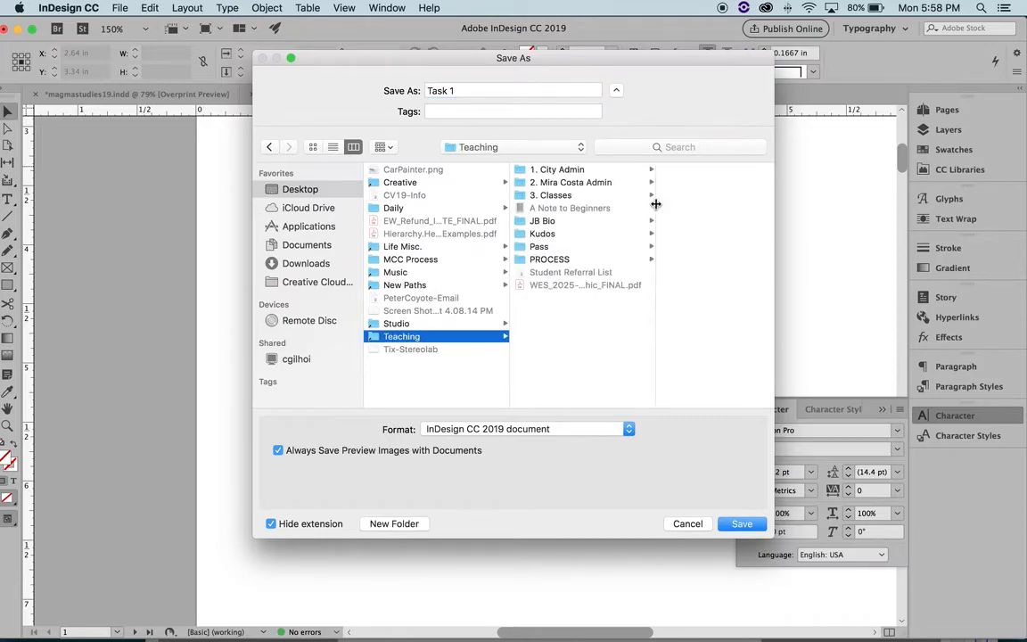
{"action": "left_click", "coordinate": [530, 194]}
{"action": "left_click", "coordinate": [669, 169]}
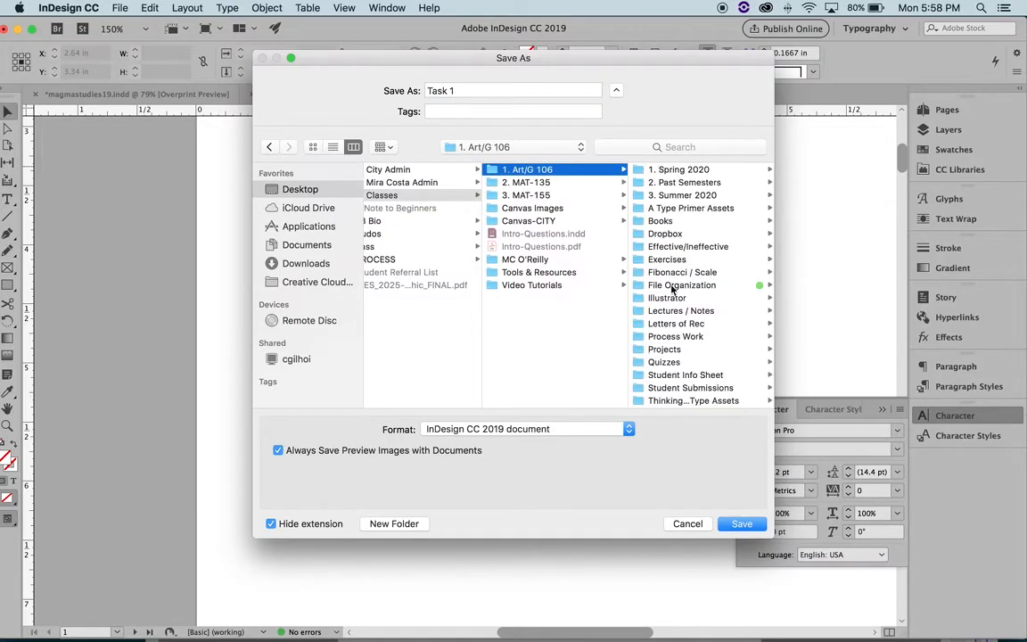
{"action": "left_click", "coordinate": [664, 349]}
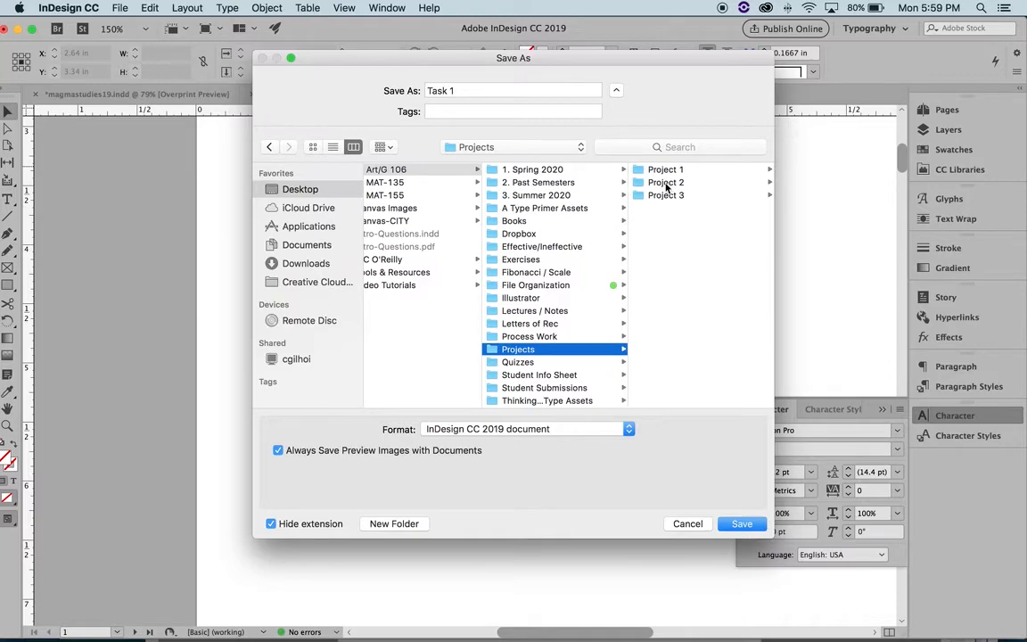
{"action": "left_click", "coordinate": [665, 182]}
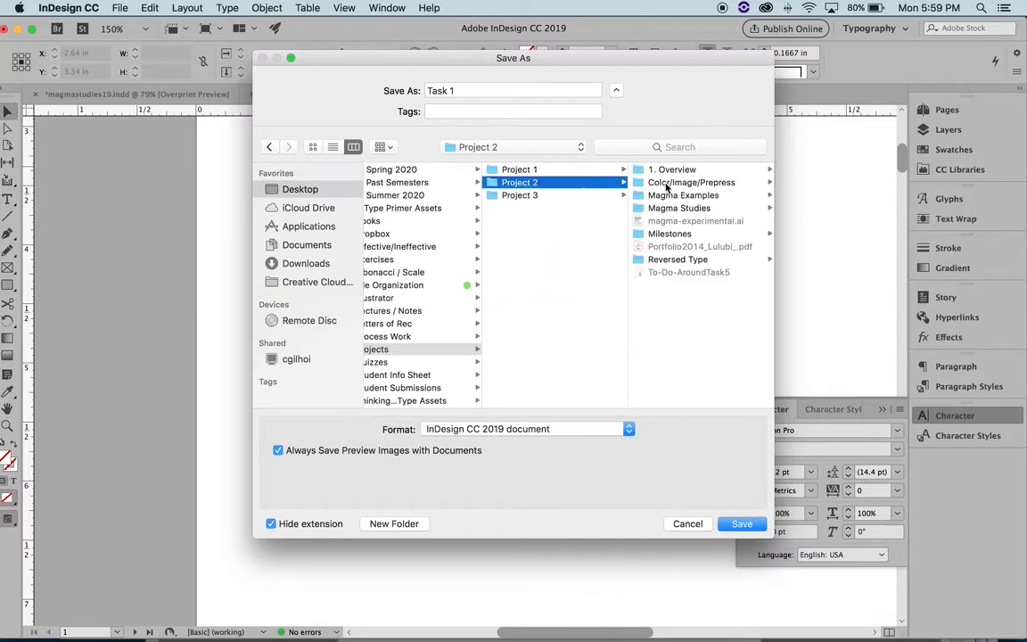
Create a folder named "Task 1" inside Project 2 and save the document in it.
{"action": "left_click", "coordinate": [397, 525]}
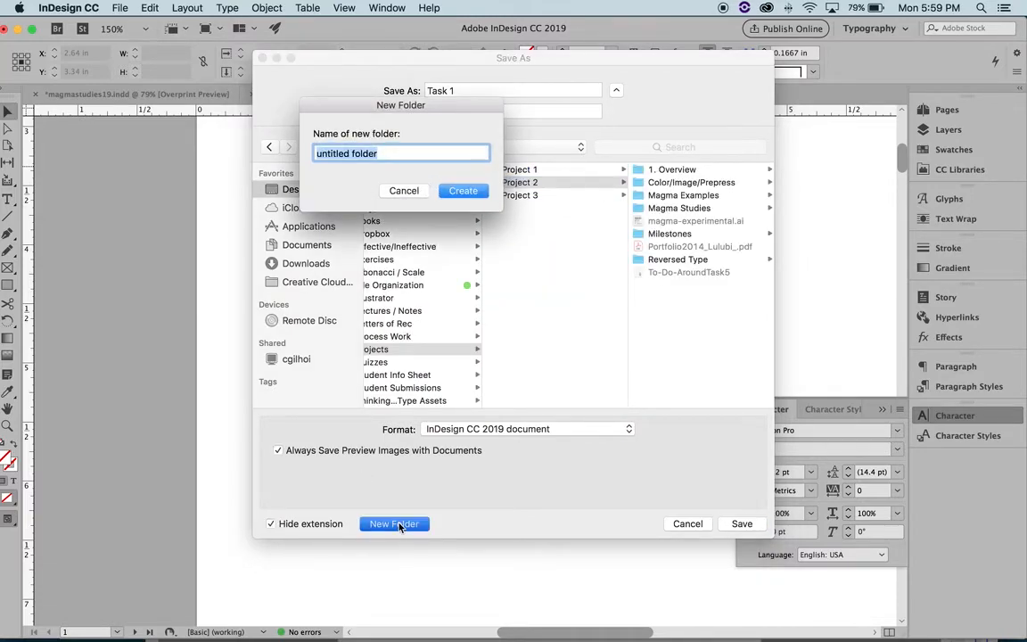
{"action": "type", "text": "Task 1"}
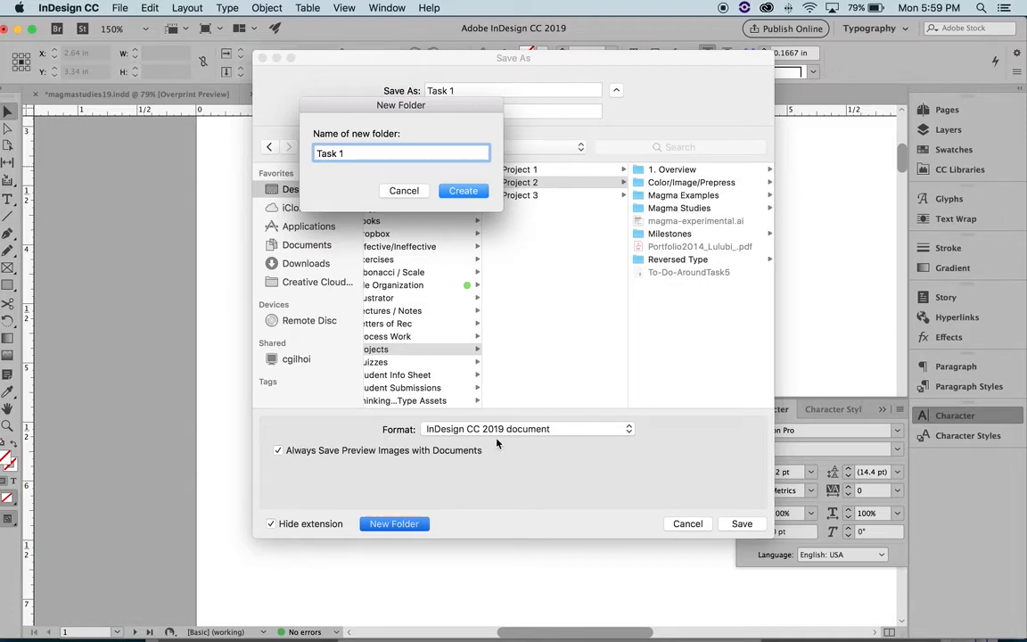
{"action": "left_click", "coordinate": [463, 191]}
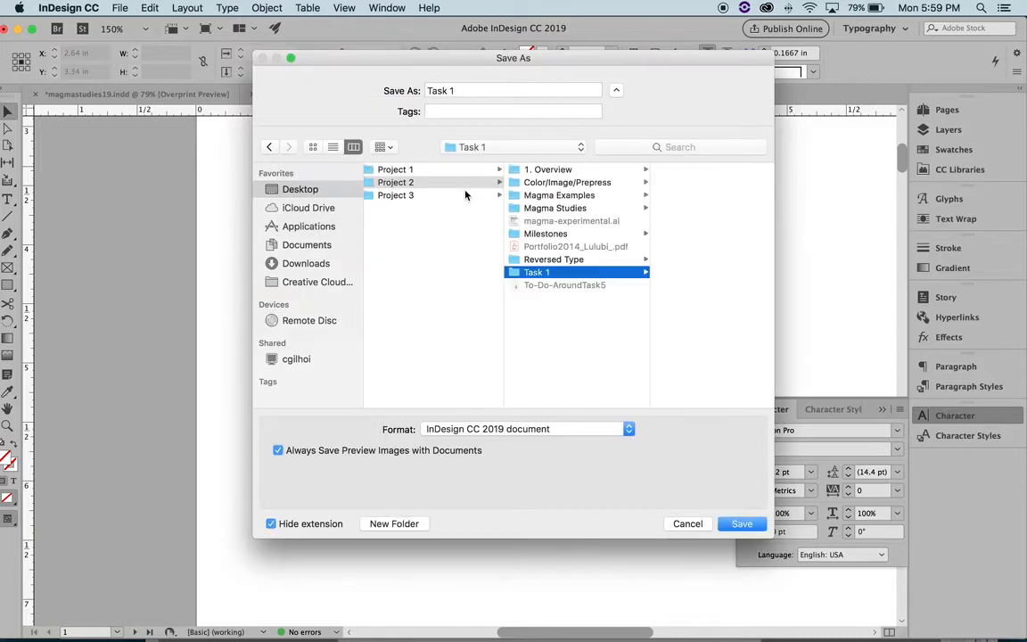
{"action": "left_click", "coordinate": [745, 524]}
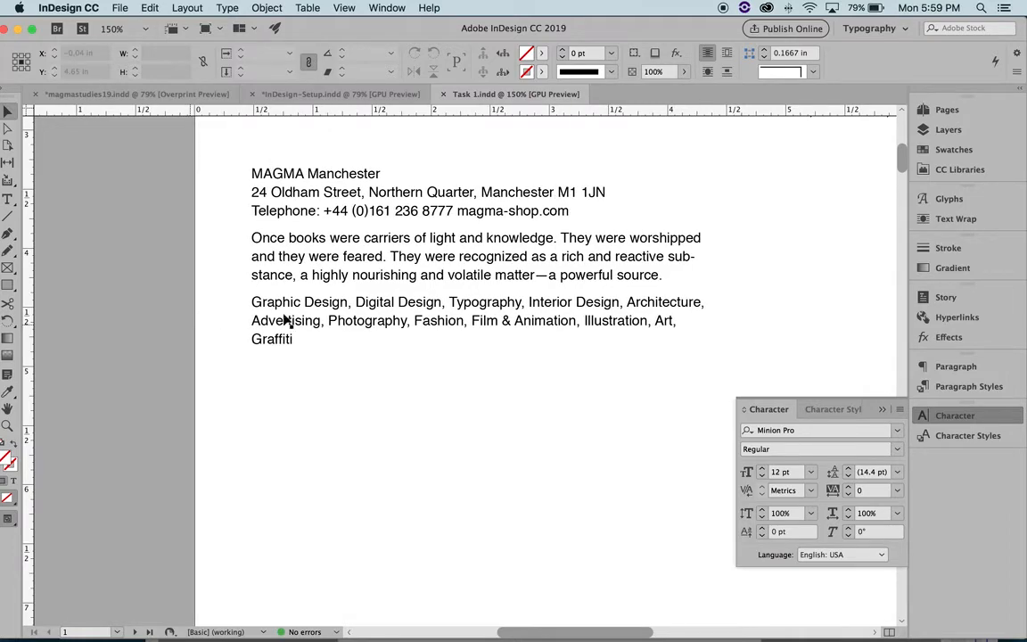
Check the Manchester text frame's character settings and compare the block with the Covent Garden text at 75%.
{"action": "left_click", "coordinate": [884, 410]}
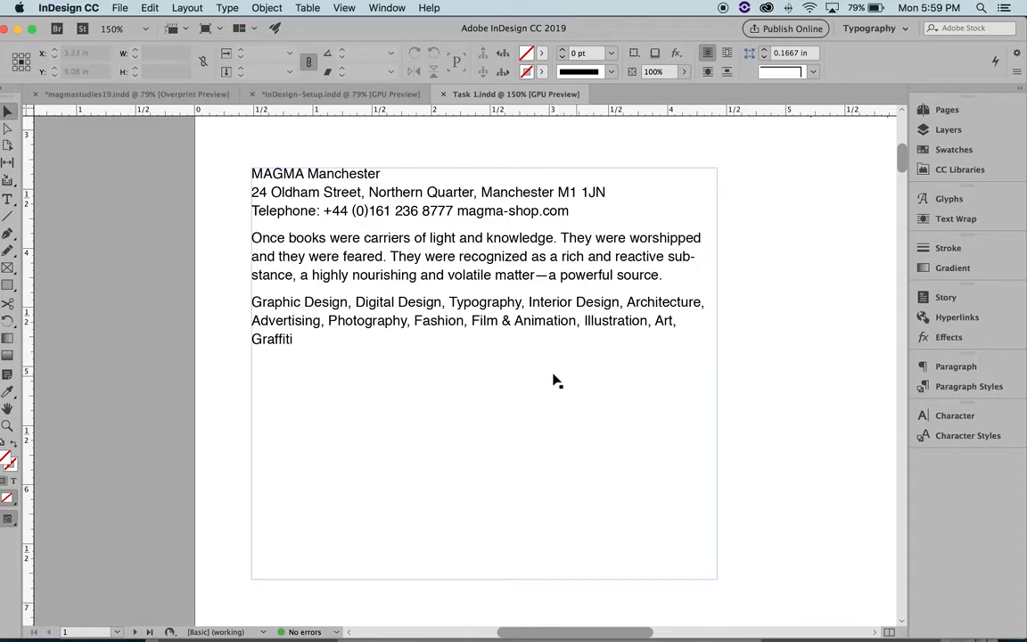
{"action": "key", "text": "z"}
{"action": "left_click", "coordinate": [529, 366], "text": "alt"}
{"action": "left_click", "coordinate": [532, 369], "text": "alt"}
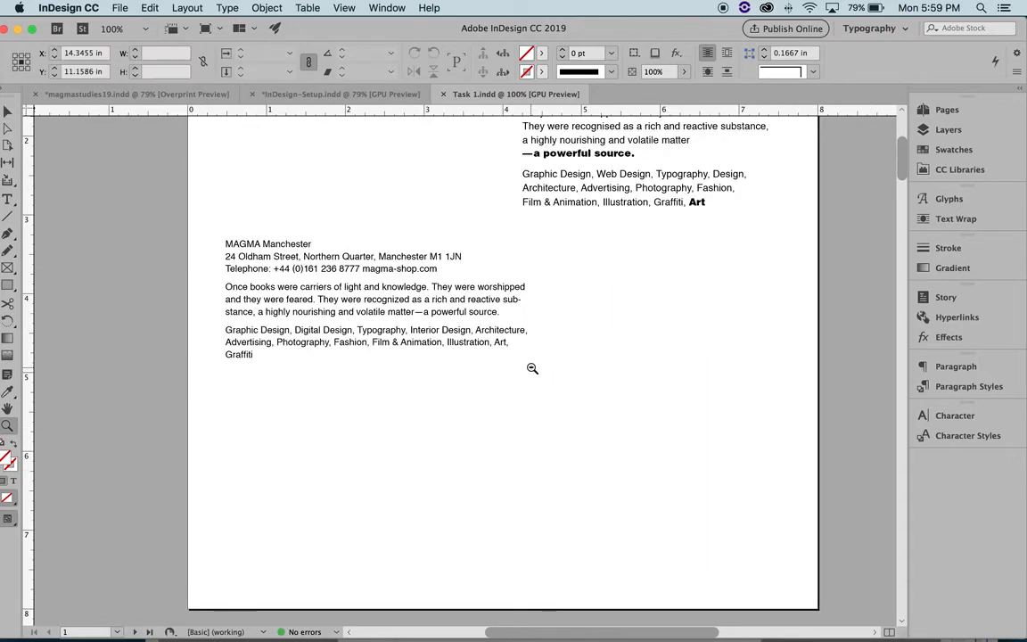
{"action": "left_click", "coordinate": [532, 367], "text": "alt"}
{"action": "key", "text": "v"}
{"action": "left_click", "coordinate": [390, 319]}
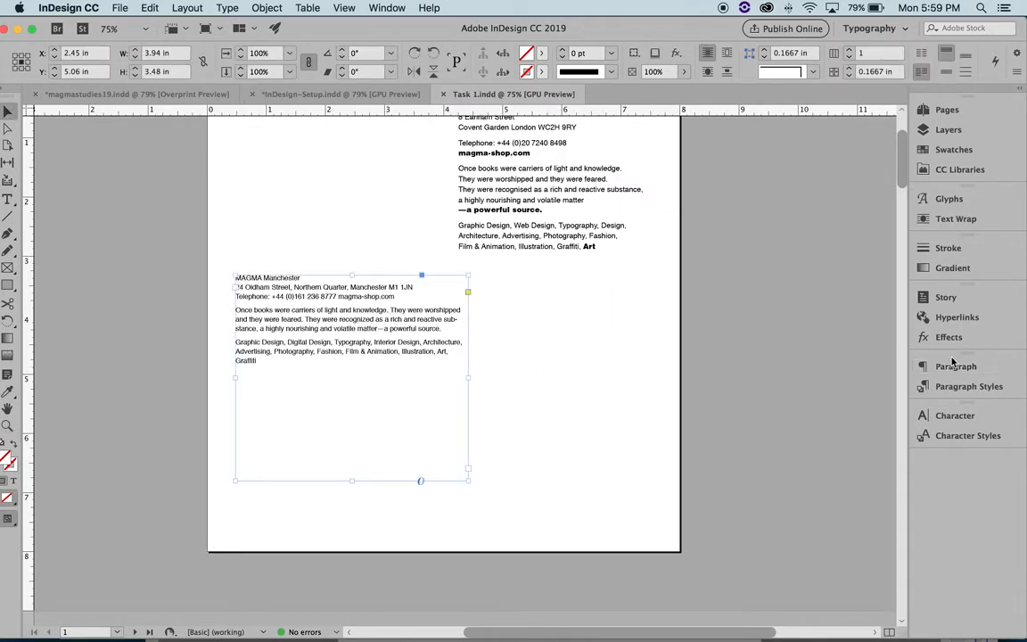
{"action": "left_click", "coordinate": [947, 419]}
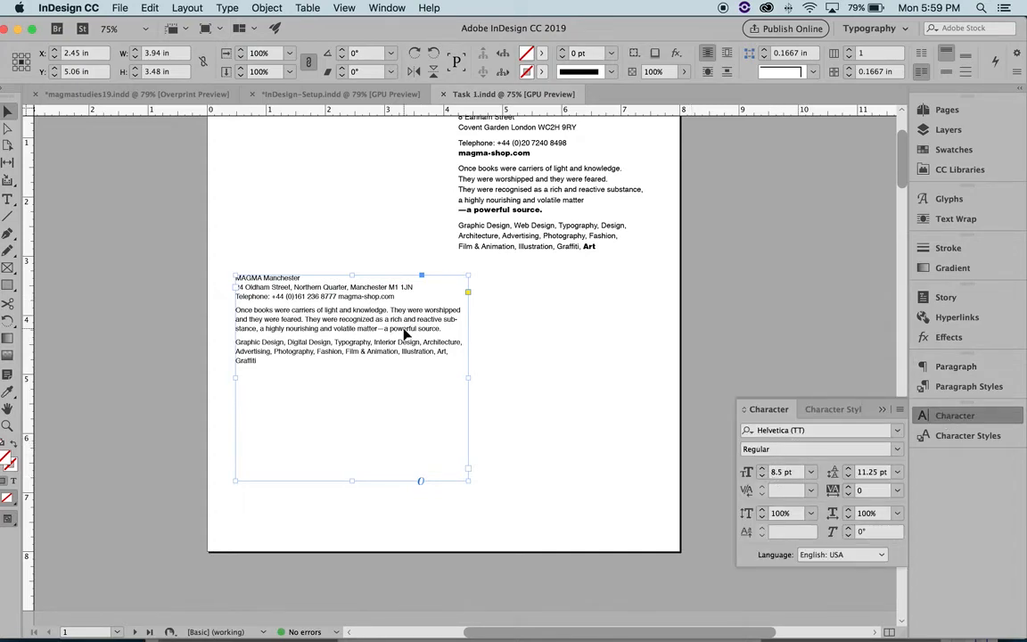
{"action": "scroll", "coordinate": [388, 253], "scroll_direction": "up", "scroll_amount": 3}
{"action": "scroll", "coordinate": [389, 253], "scroll_direction": "down", "scroll_amount": 3}
{"action": "scroll", "coordinate": [389, 253], "scroll_direction": "up", "scroll_amount": 1}
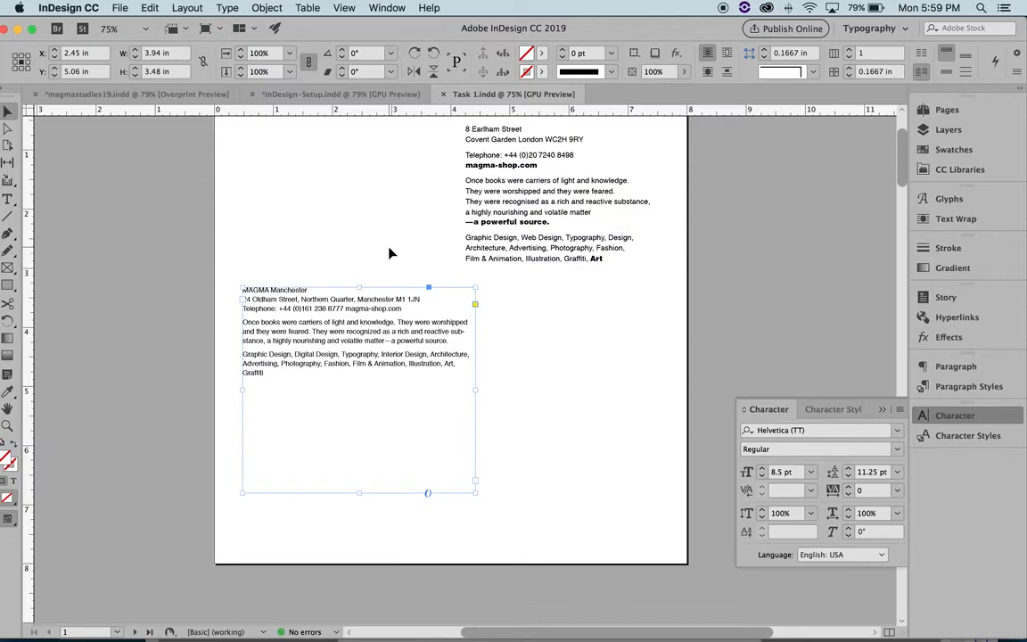
{"action": "scroll", "coordinate": [388, 253], "scroll_direction": "up", "scroll_amount": 3}
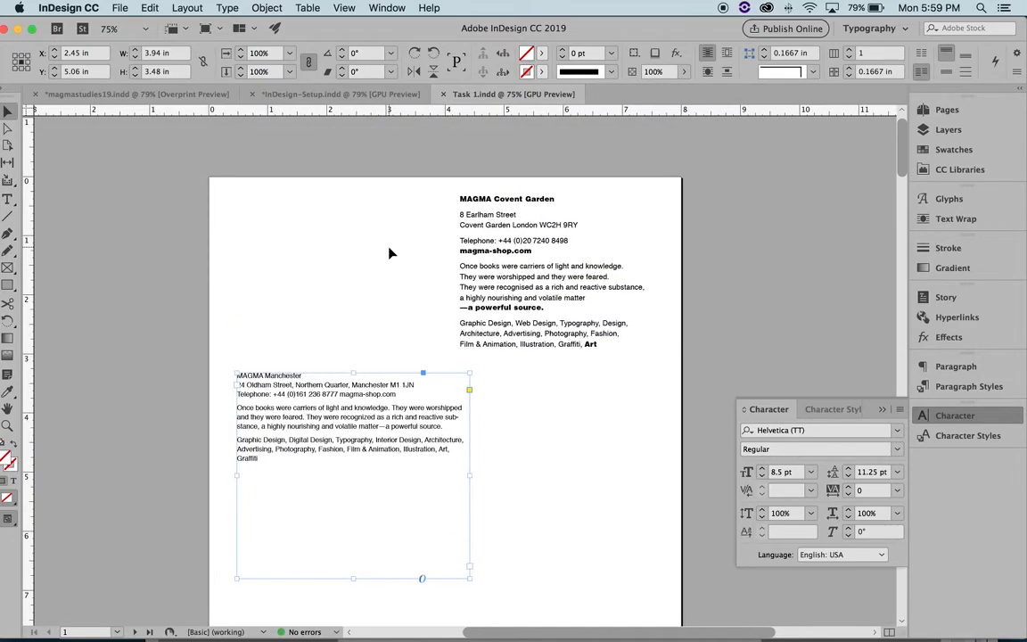
{"action": "left_click", "coordinate": [436, 214]}
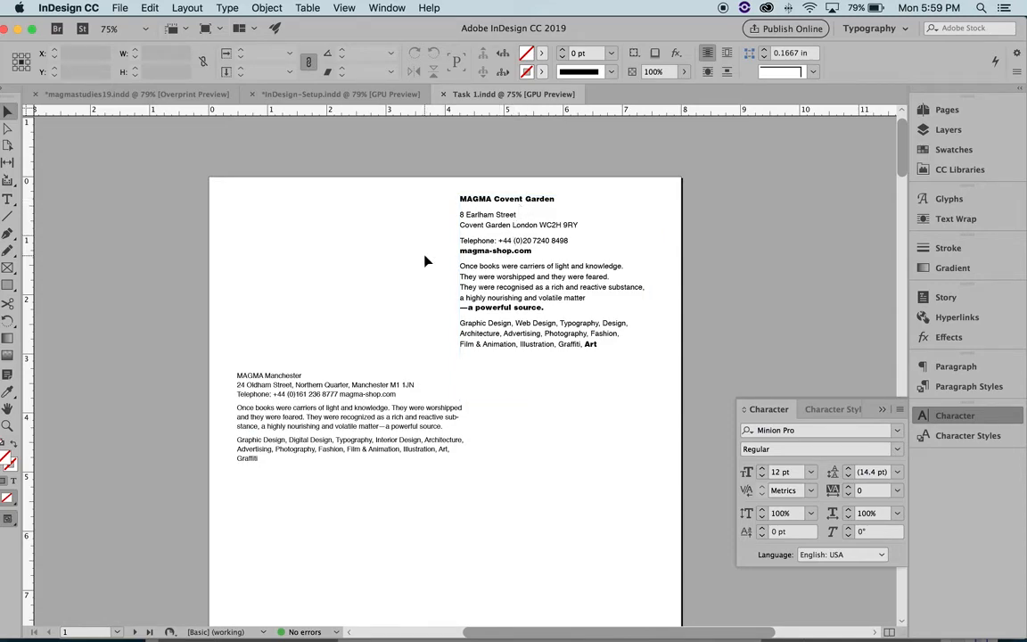
Select most of the Covent Garden text to inspect its character settings, and deselect it again.
{"action": "double_click", "coordinate": [524, 199]}
{"action": "left_click", "coordinate": [504, 225]}
{"action": "double_click", "coordinate": [504, 225]}
{"action": "left_click_drag", "start_coordinate": [533, 265], "coordinate": [497, 246]}
{"action": "left_click_drag", "start_coordinate": [465, 200], "coordinate": [525, 333]}
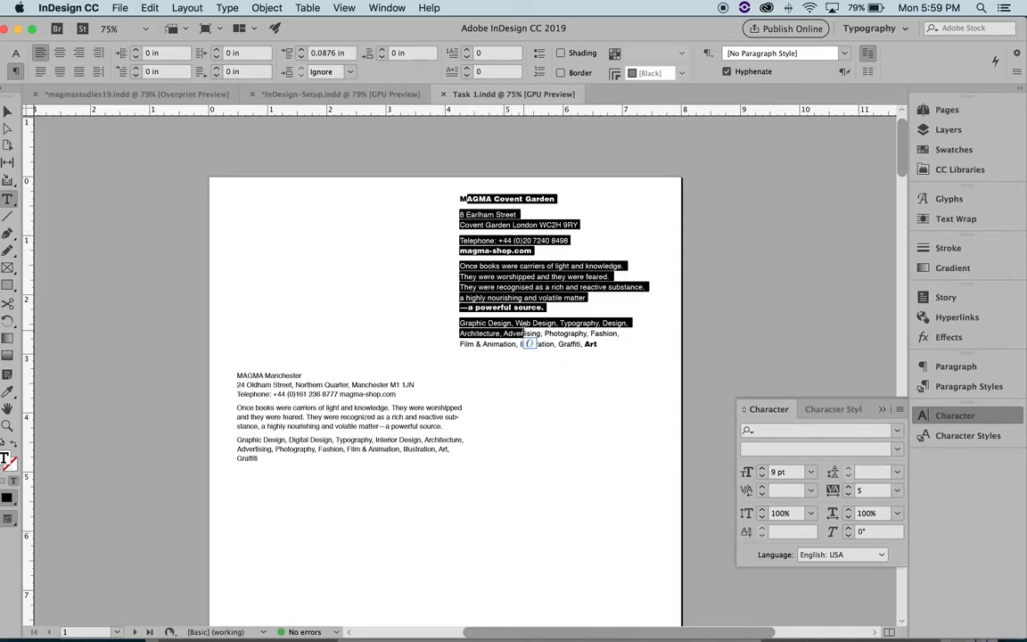
{"action": "left_click", "coordinate": [349, 217]}
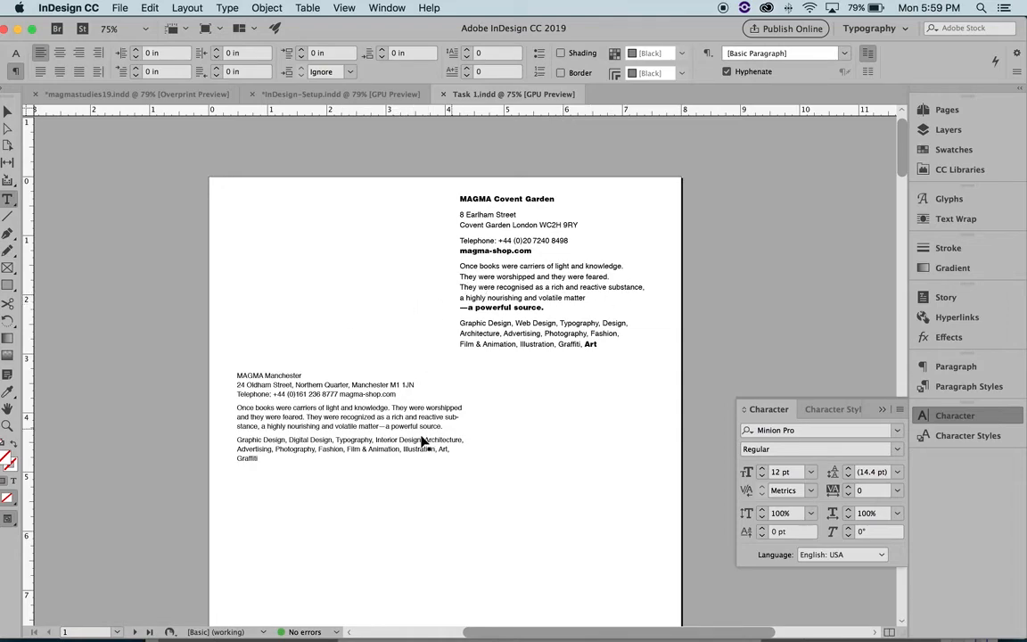
{"action": "key", "text": "v"}
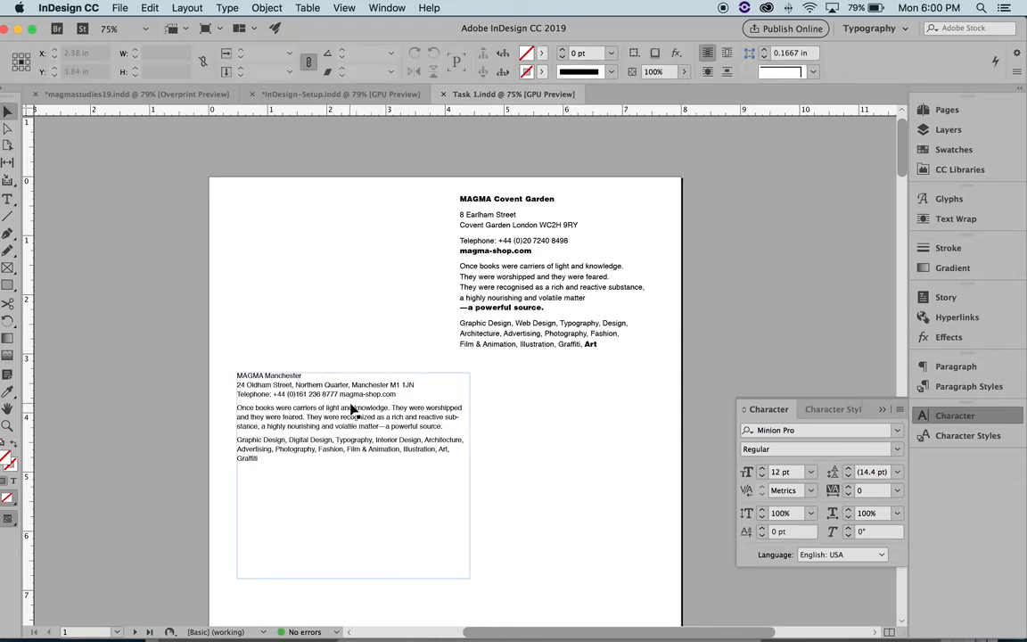
Compare the character settings of the "recognised as a rich" line with those of the Manchester body paragraph.
{"action": "double_click", "coordinate": [550, 287]}
{"action": "left_click_drag", "start_coordinate": [551, 287], "coordinate": [519, 282]}
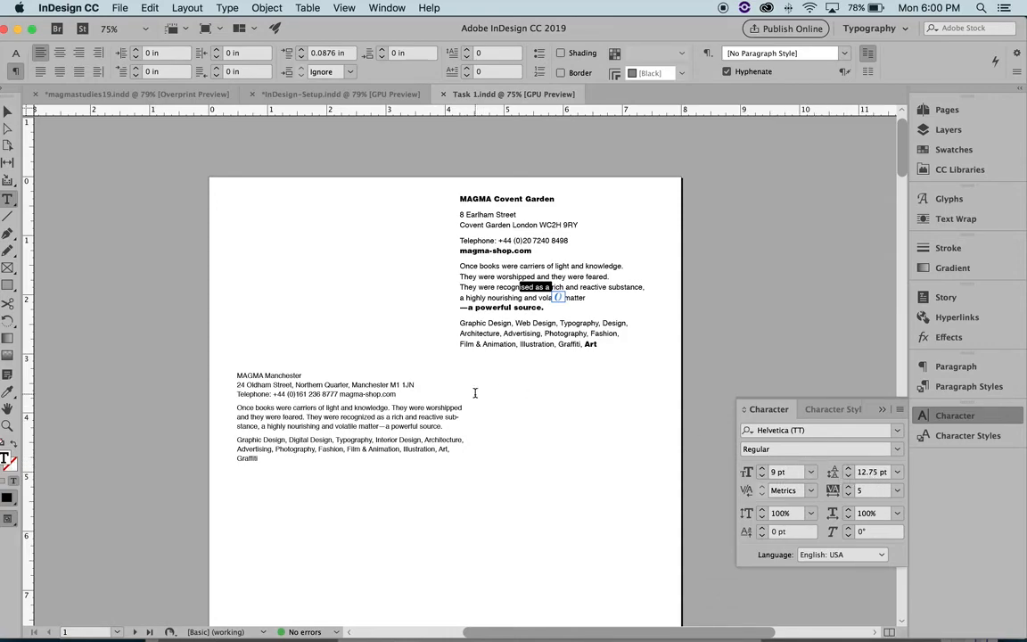
{"action": "left_click", "coordinate": [372, 425]}
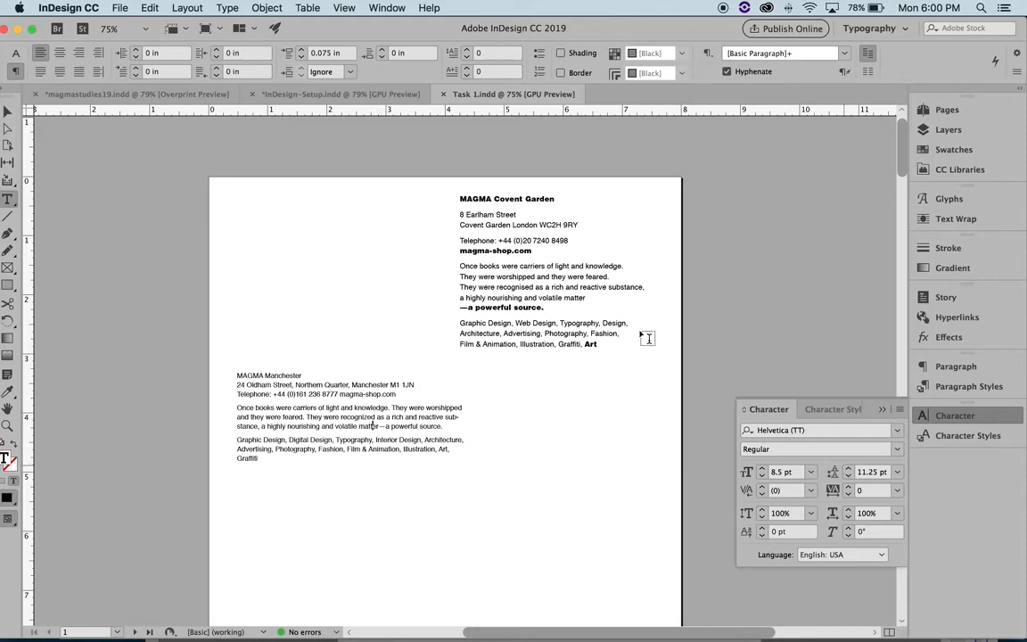
Inspect the kerning options for the Covent Garden body paragraph, close the character settings and return to the Selection tool.
{"action": "left_click_drag", "start_coordinate": [497, 266], "coordinate": [584, 298]}
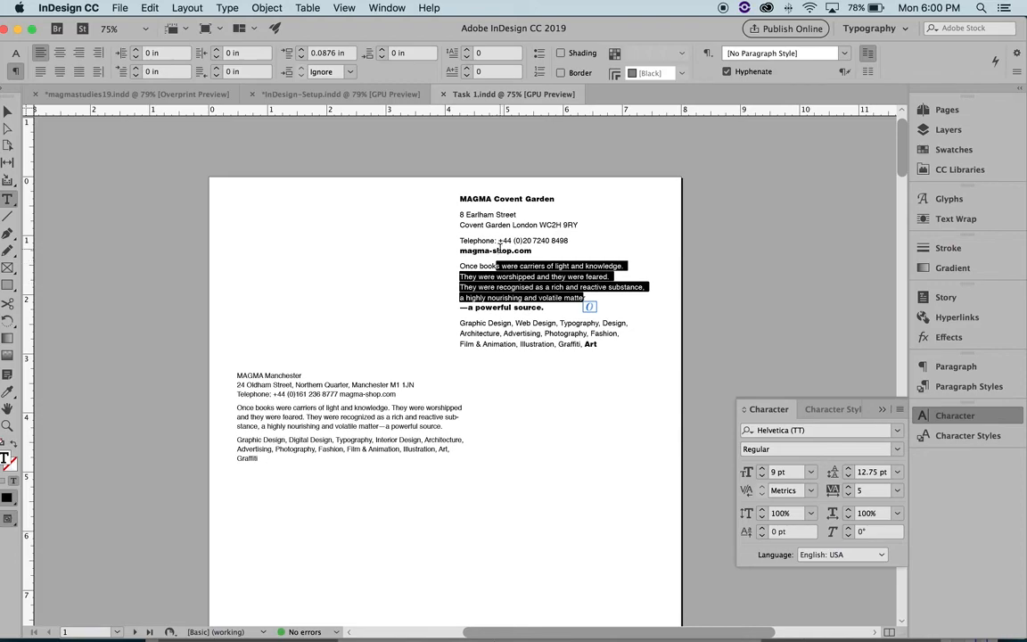
{"action": "left_click", "coordinate": [810, 491]}
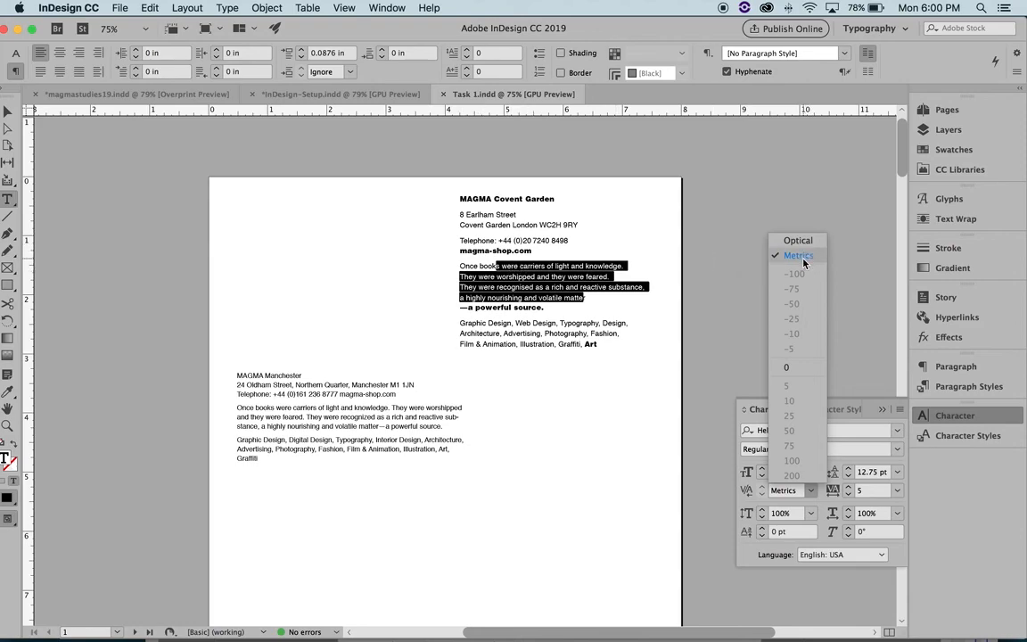
{"action": "left_click", "coordinate": [624, 530]}
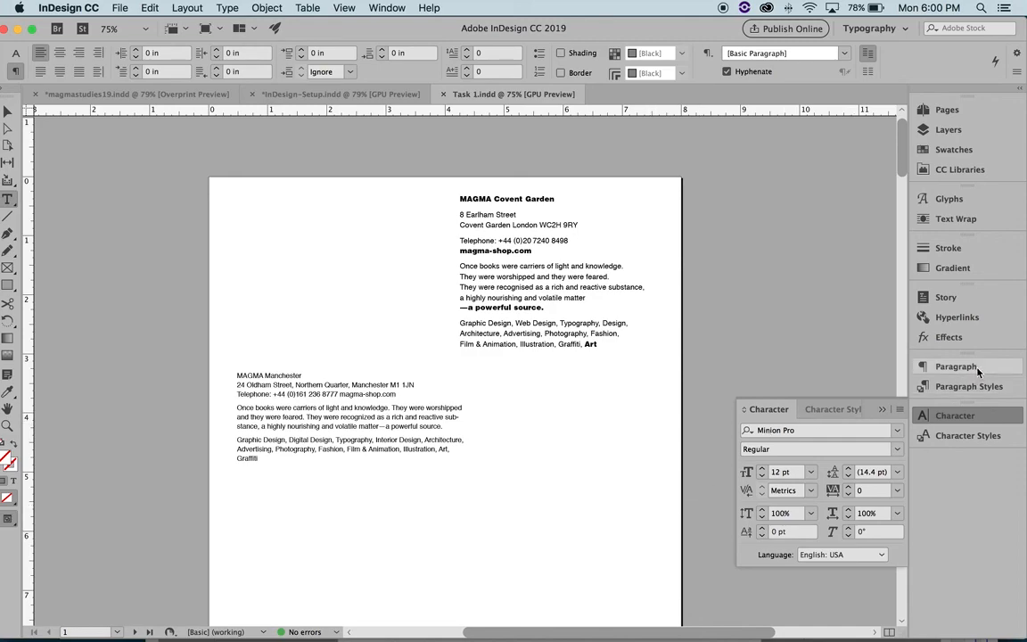
{"action": "left_click", "coordinate": [881, 411]}
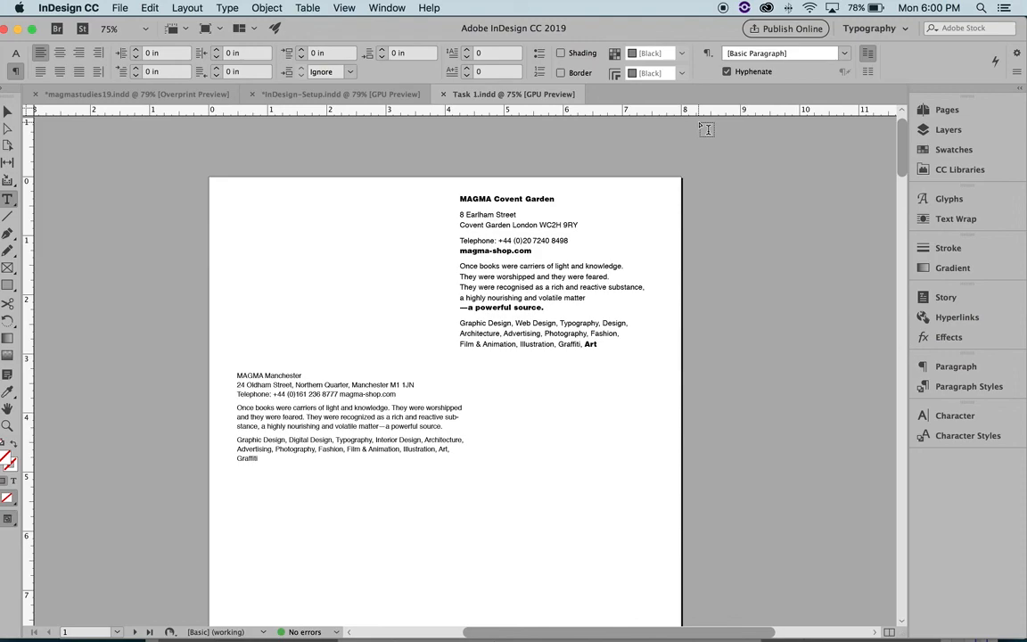
{"action": "scroll", "coordinate": [366, 261], "scroll_direction": "down", "scroll_amount": 3}
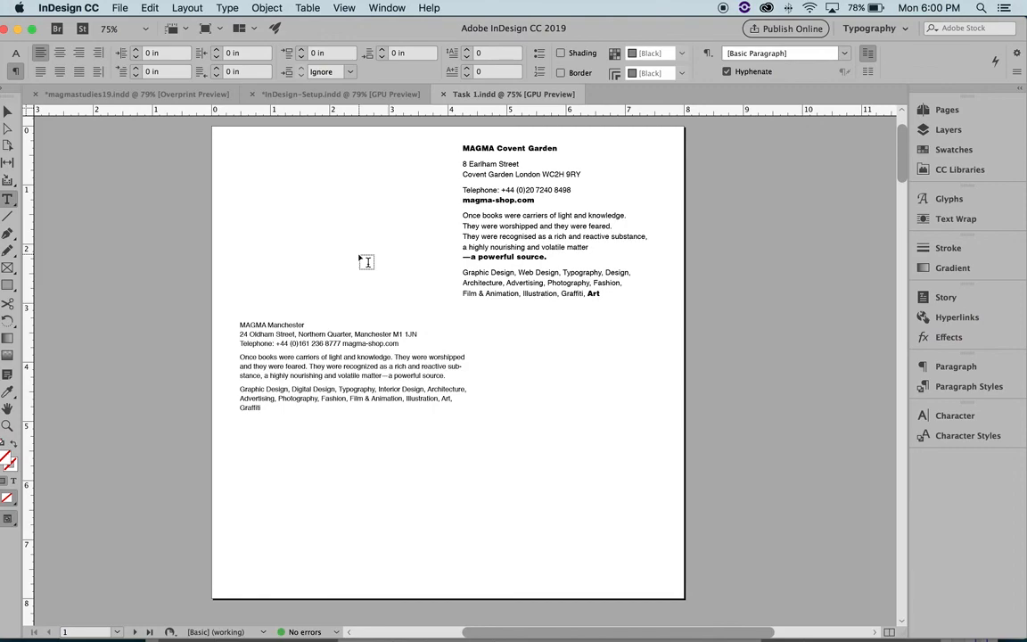
{"action": "left_click", "coordinate": [7, 111]}
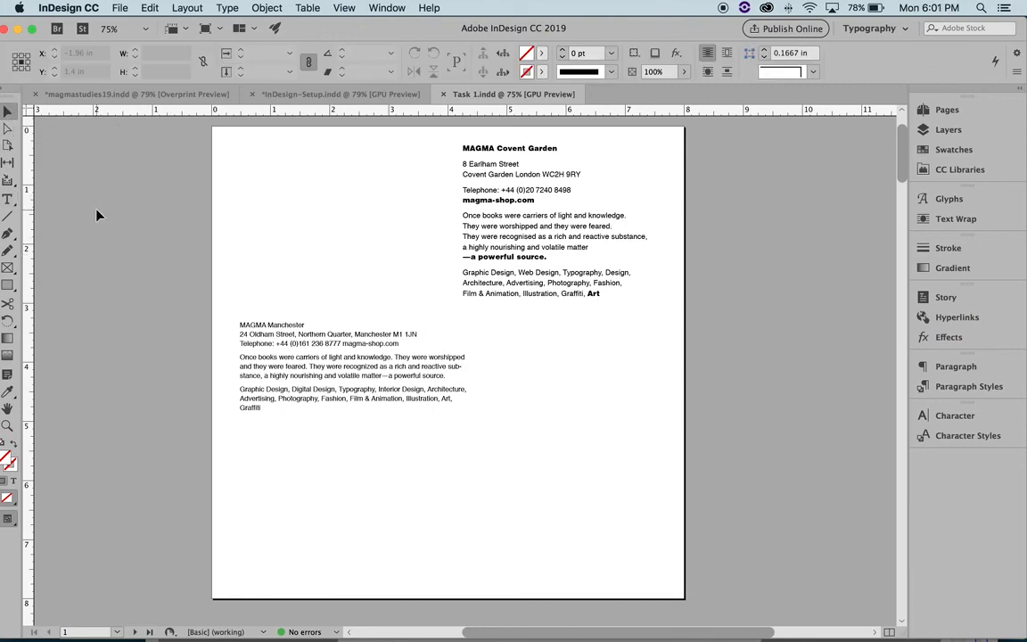